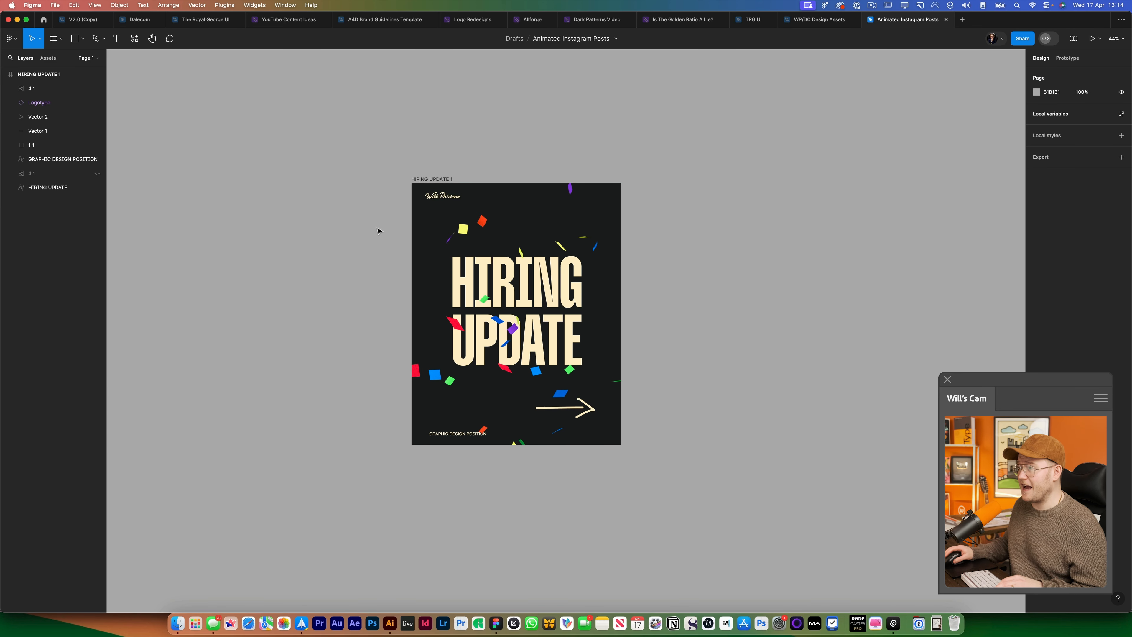
# Examine the HIRING UPDATE 1 frame and its layers, including the confetti image and the GRAPHIC DESIGN POSITION text.
pyautogui.moveTo(358, 183); pyautogui.dragTo(764, 418)
pyautogui.moveTo(743, 481); pyautogui.dragTo(719, 490)
pyautogui.click(719, 491)
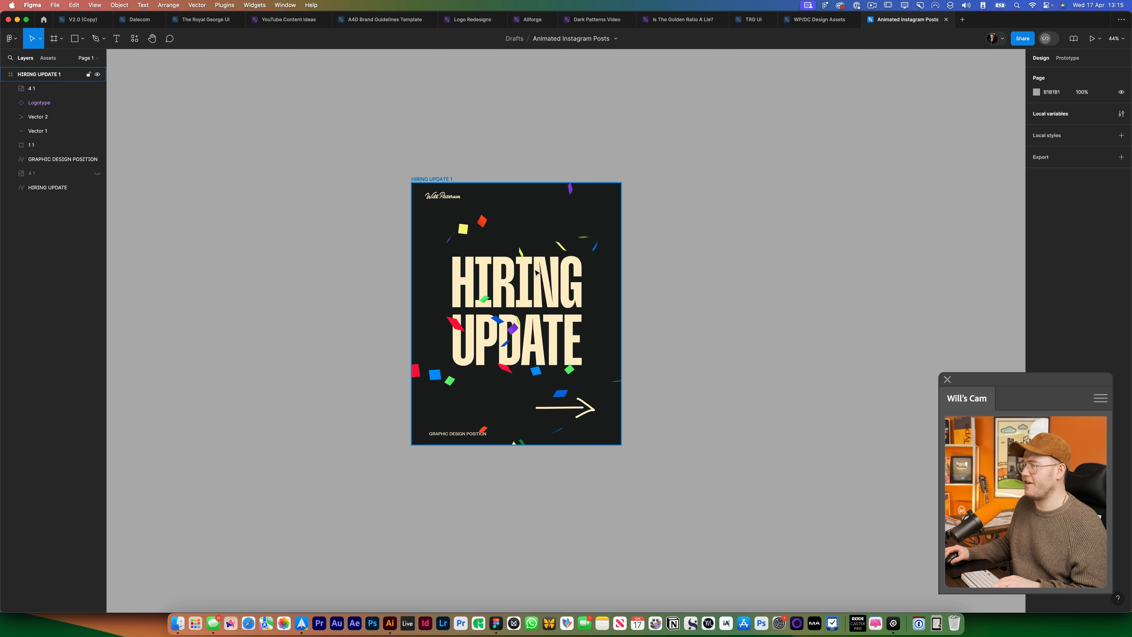
pyautogui.click(533, 273)
pyautogui.doubleClick(527, 273)
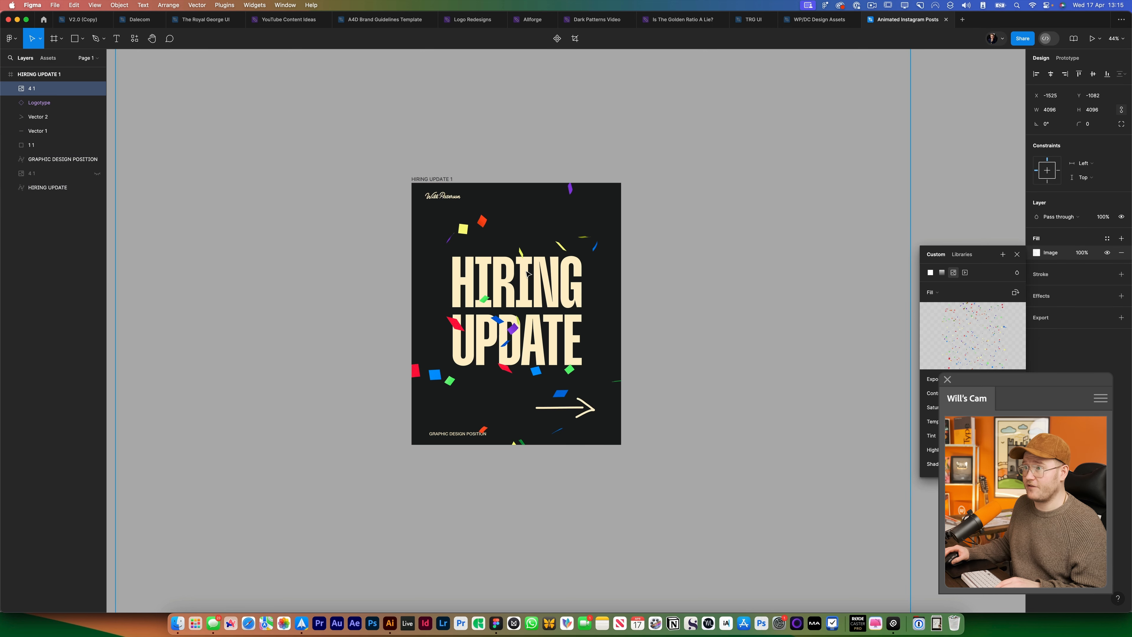
pyautogui.press('Escape')
pyautogui.click(635, 305)
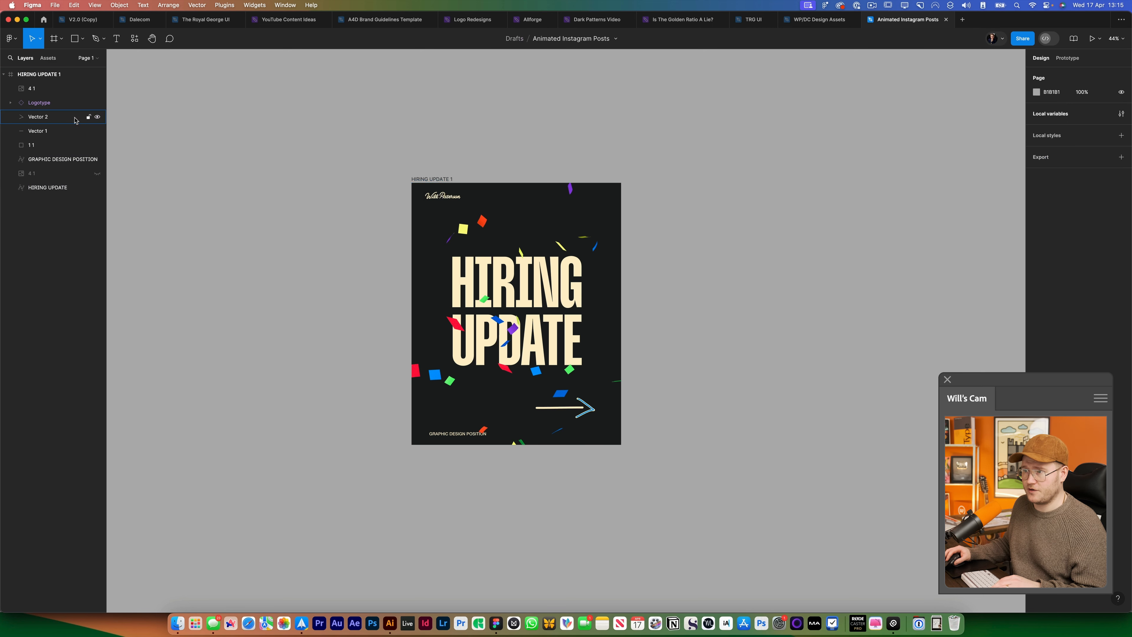
pyautogui.rightClick(67, 159)
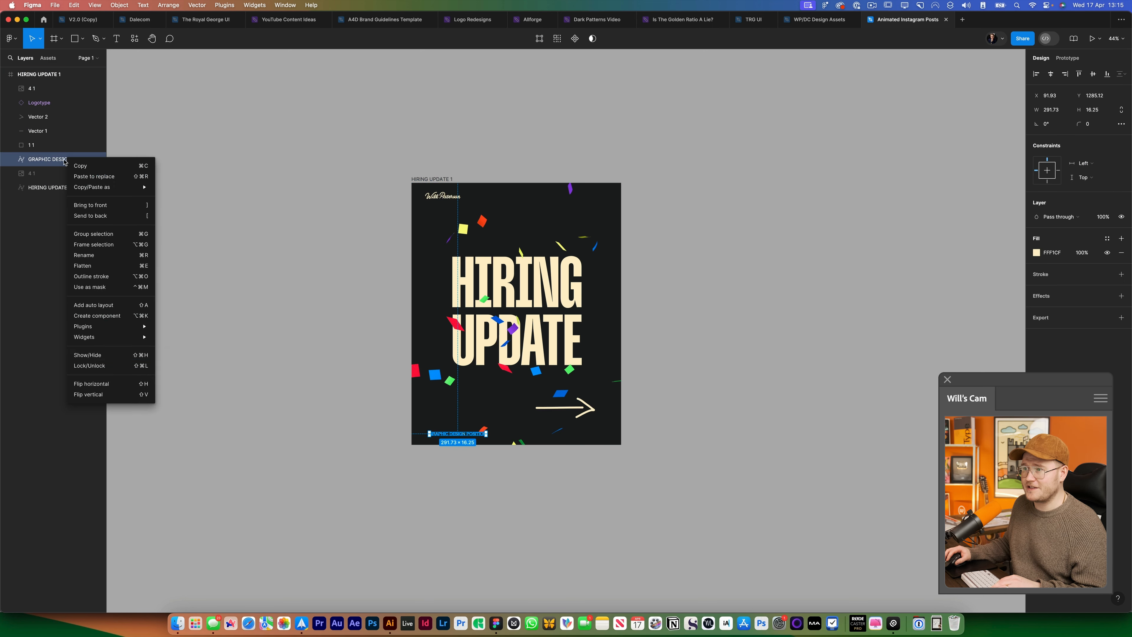
pyautogui.click(236, 271)
pyautogui.click(364, 274)
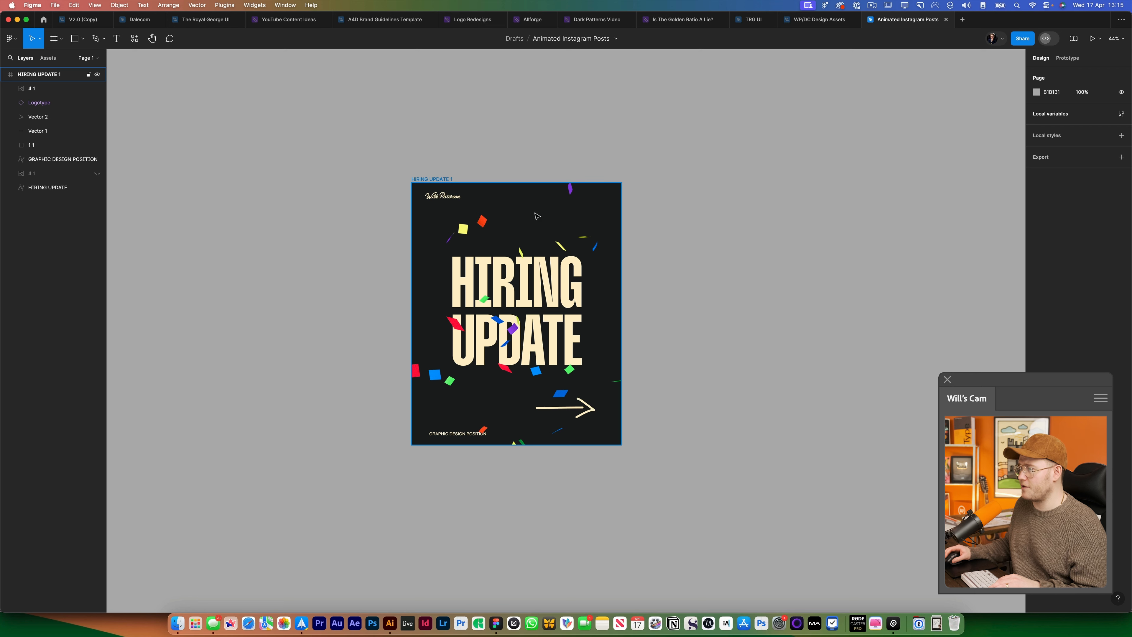
# Reposition the confetti image over the HIRING UPDATE 1 frame.
pyautogui.click(483, 222)
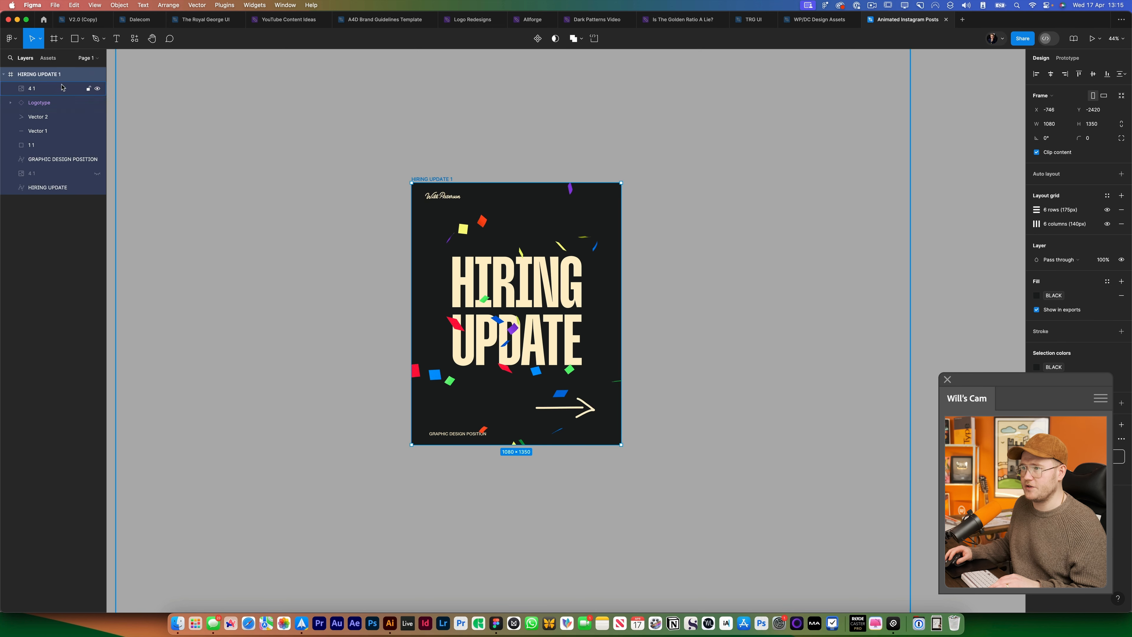
pyautogui.moveTo(489, 224); pyautogui.dragTo(469, 236)
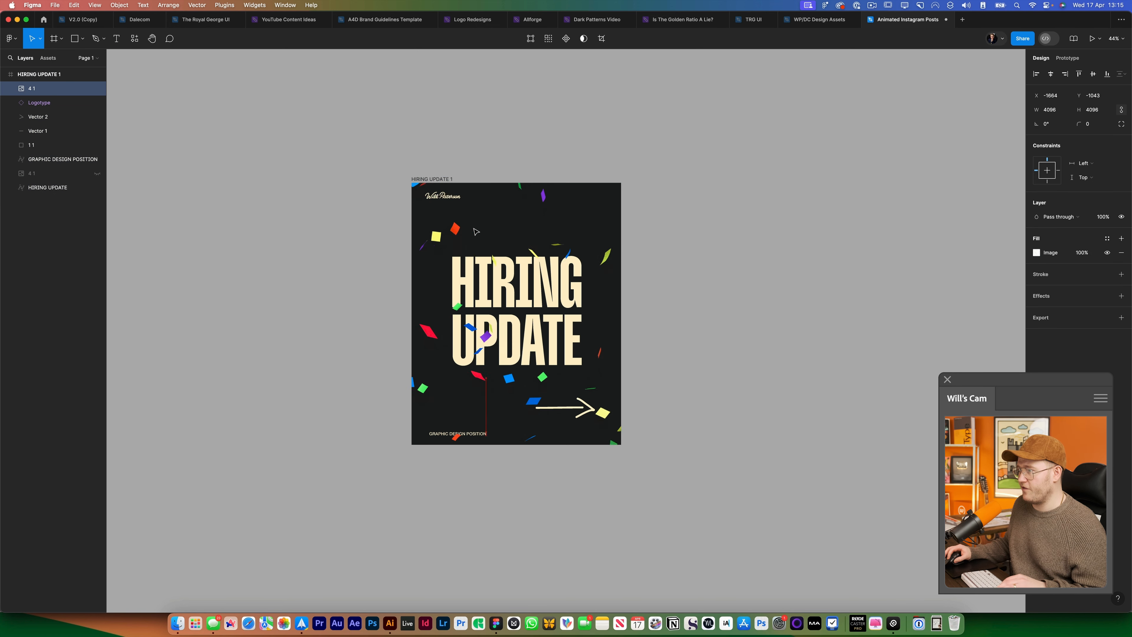
pyautogui.click(703, 394)
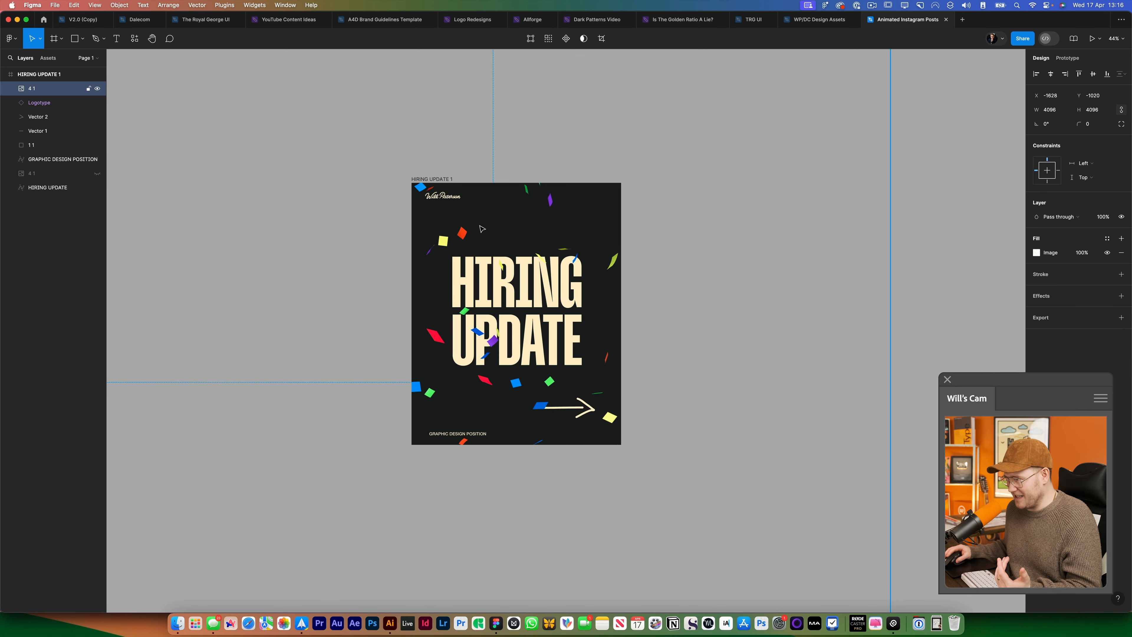
pyautogui.moveTo(452, 242)
pyautogui.mouseDown()
pyautogui.moveTo(467, 228)
pyautogui.moveTo(455, 227)
pyautogui.moveTo(443, 250)
pyautogui.mouseUp()
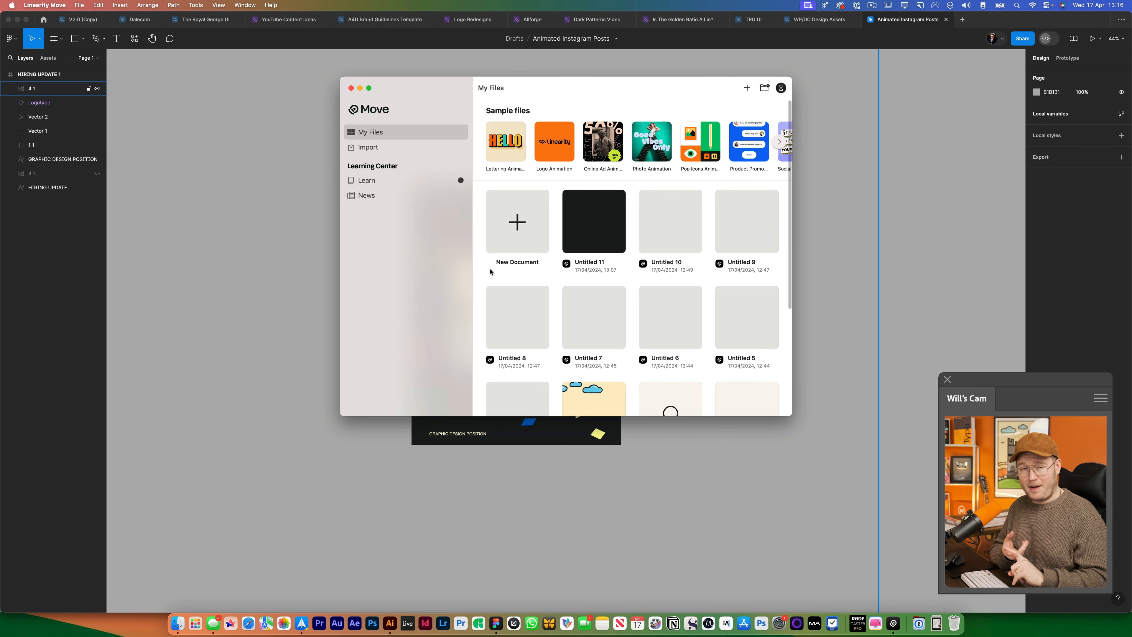
# Create a new document in Linearity Move and choose the Figma file Animated Instagram Posts for import.
pyautogui.click(506, 221)
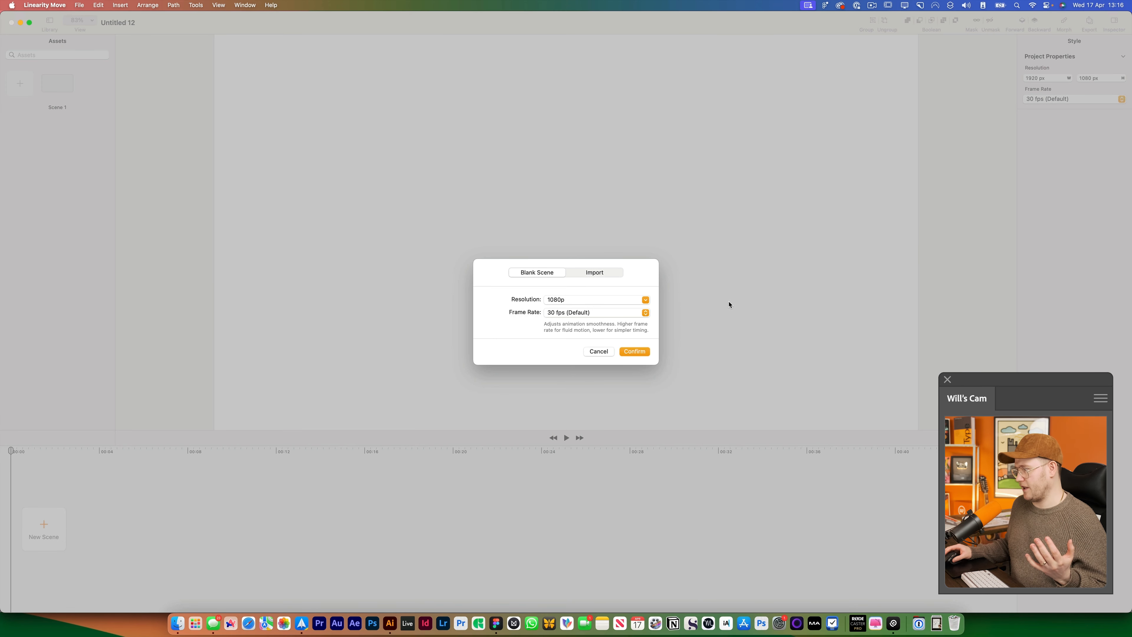
pyautogui.click(589, 271)
pyautogui.click(644, 310)
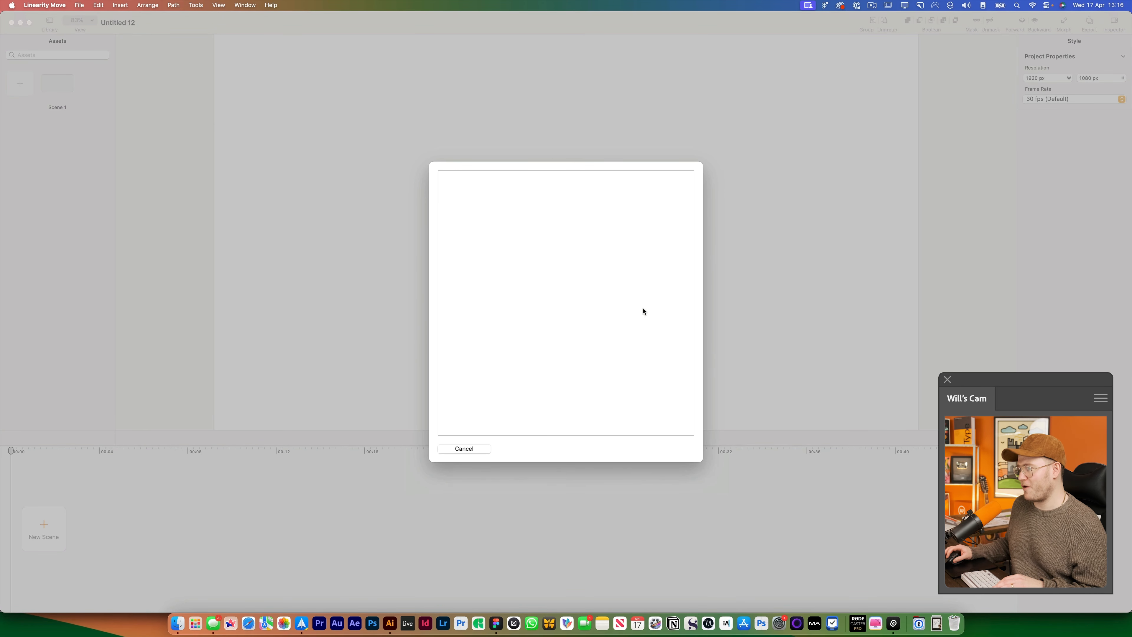
pyautogui.click(594, 315)
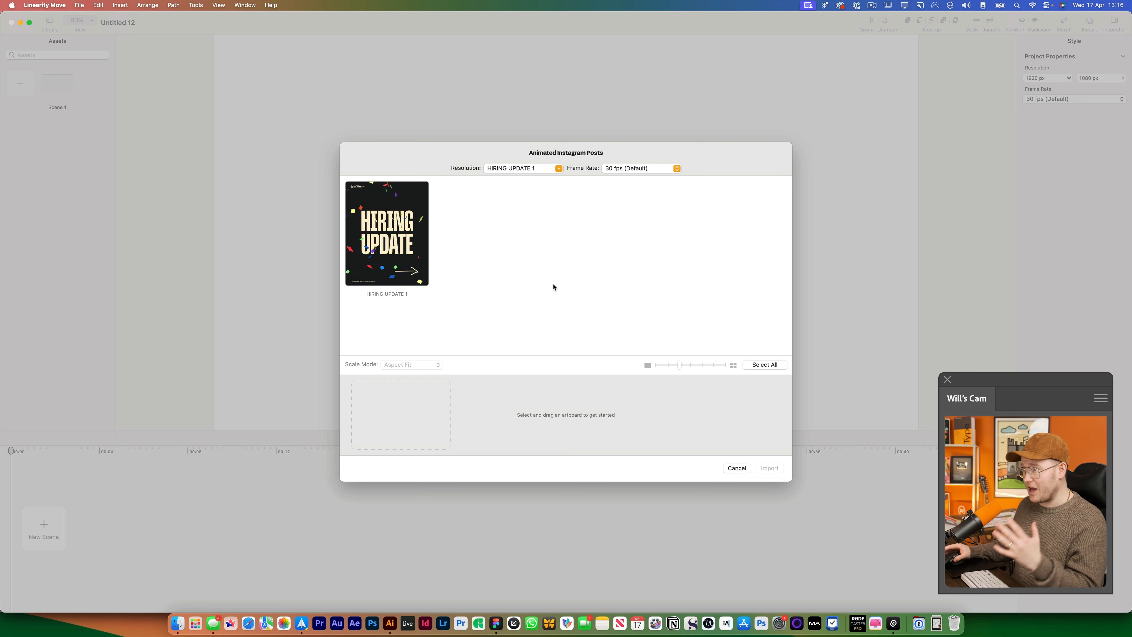
pyautogui.moveTo(387, 233); pyautogui.dragTo(409, 416)
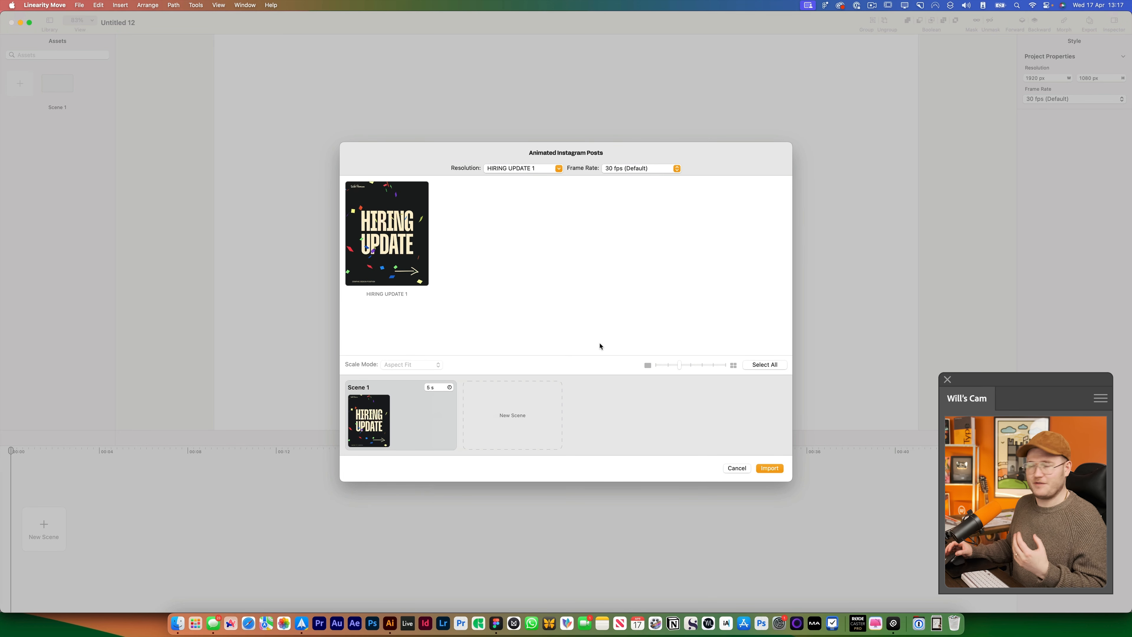
pyautogui.moveTo(373, 418); pyautogui.dragTo(556, 412)
pyautogui.moveTo(380, 417); pyautogui.dragTo(289, 414)
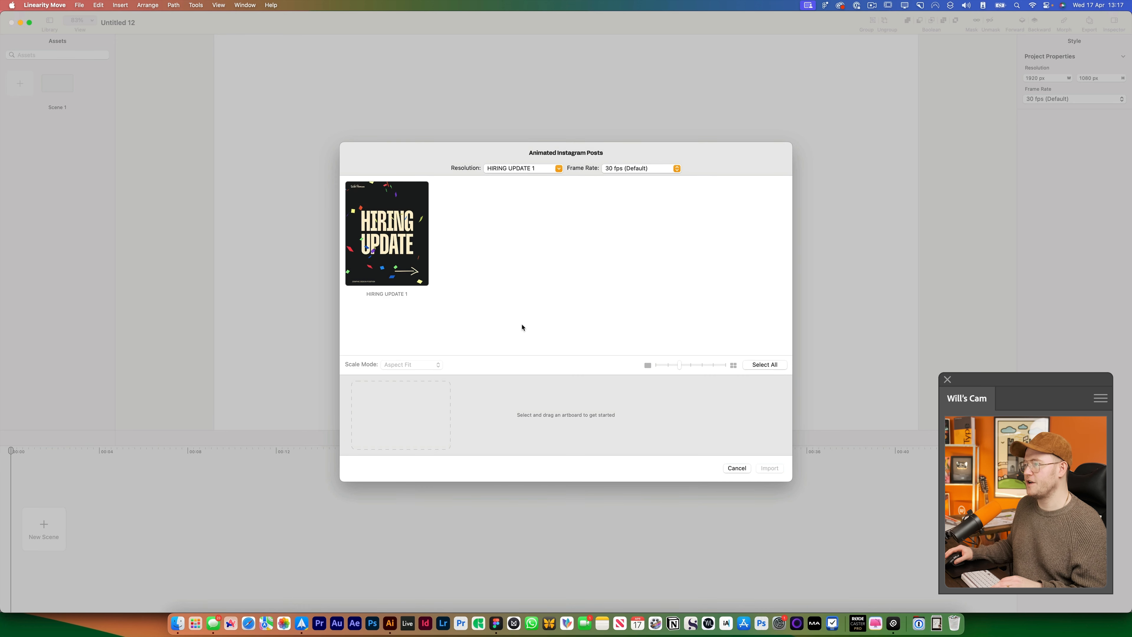
# Add the HIRING UPDATE 1 artboard as Scene 1 and import it.
pyautogui.moveTo(387, 233); pyautogui.dragTo(392, 415)
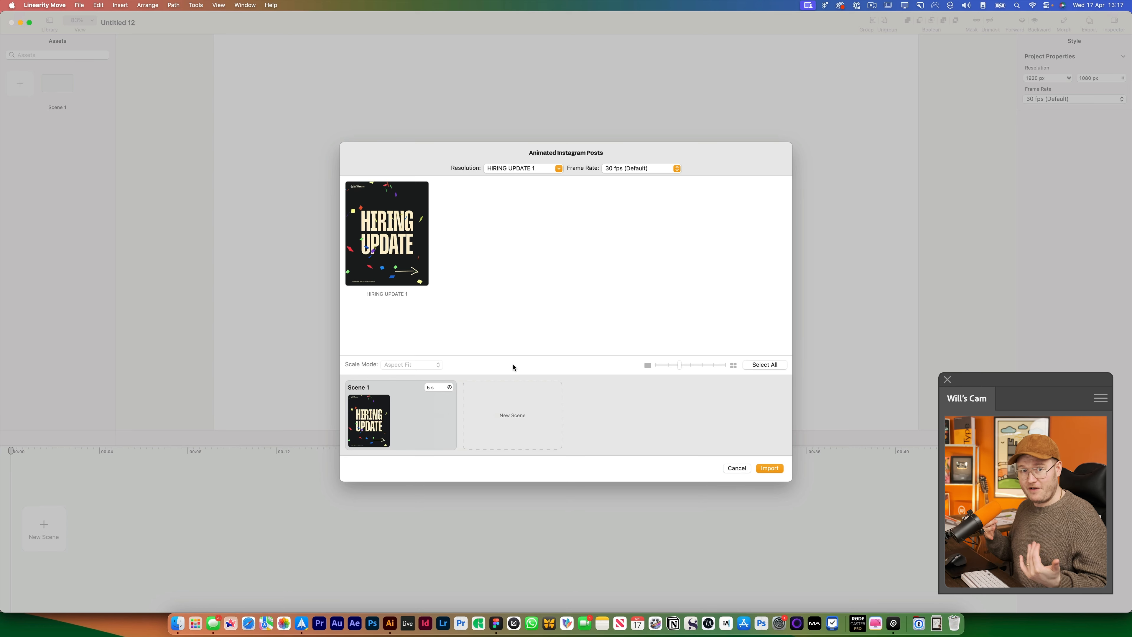
pyautogui.click(763, 467)
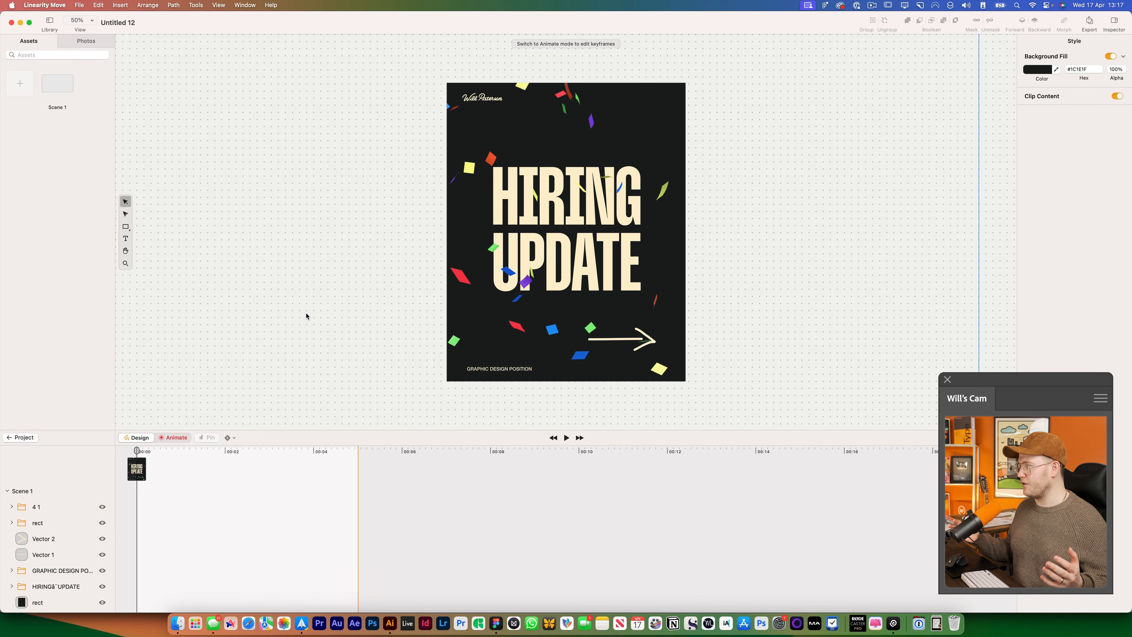
# Try moving the HIRING UPDATE heading and the confetti layer on the canvas, undoing each move.
pyautogui.moveTo(307, 316); pyautogui.dragTo(823, 517)
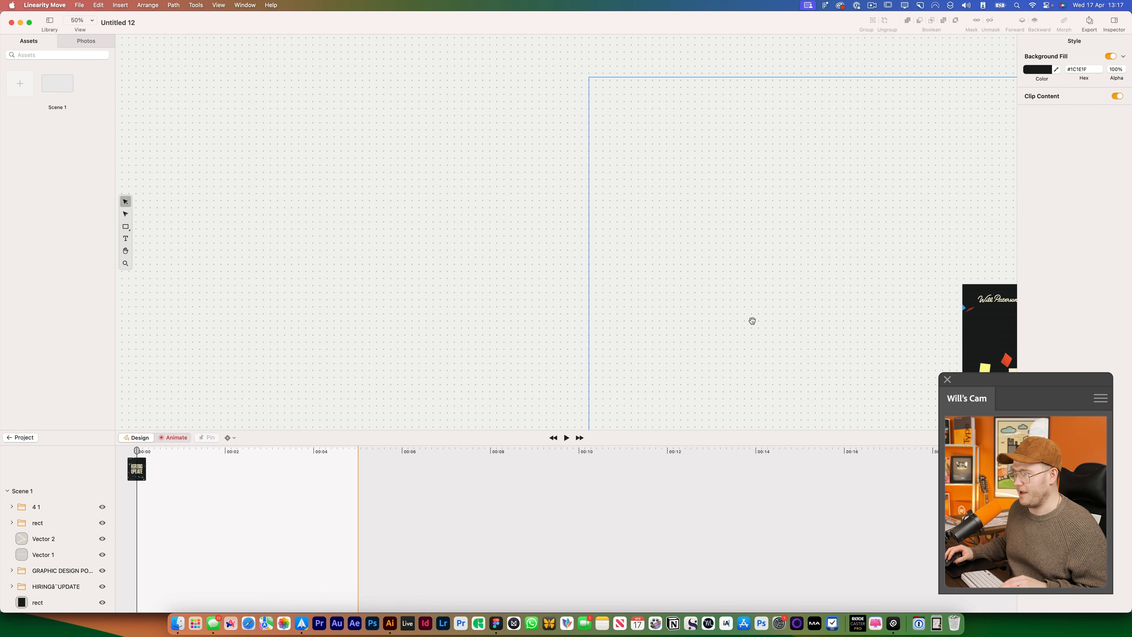
pyautogui.moveTo(752, 320); pyautogui.dragTo(161, 111)
pyautogui.click(692, 225)
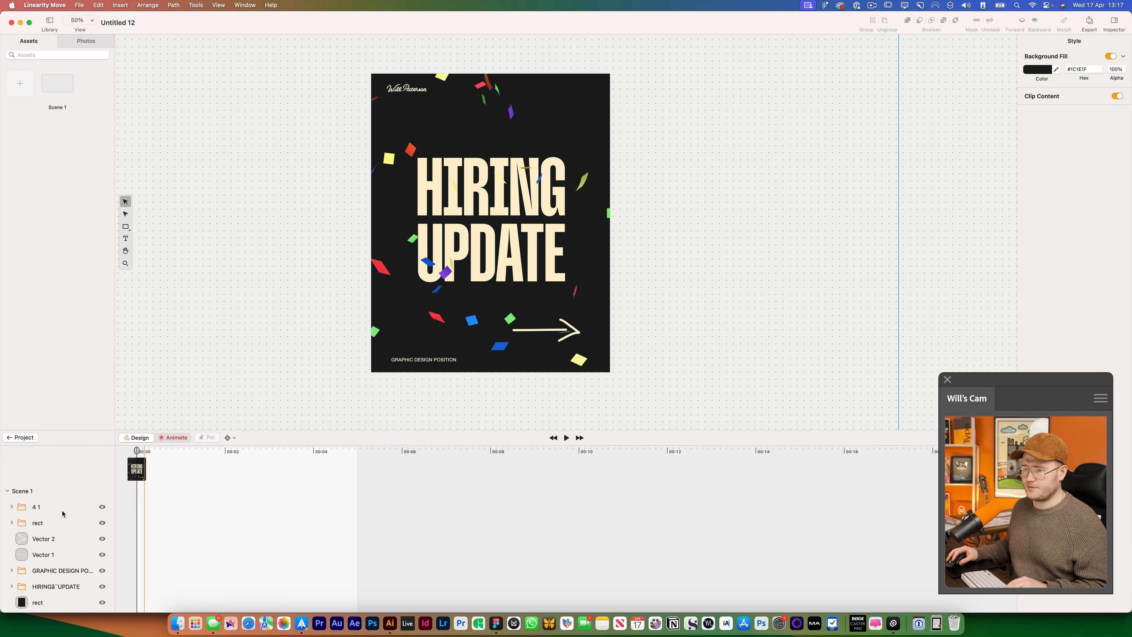
pyautogui.click(51, 586)
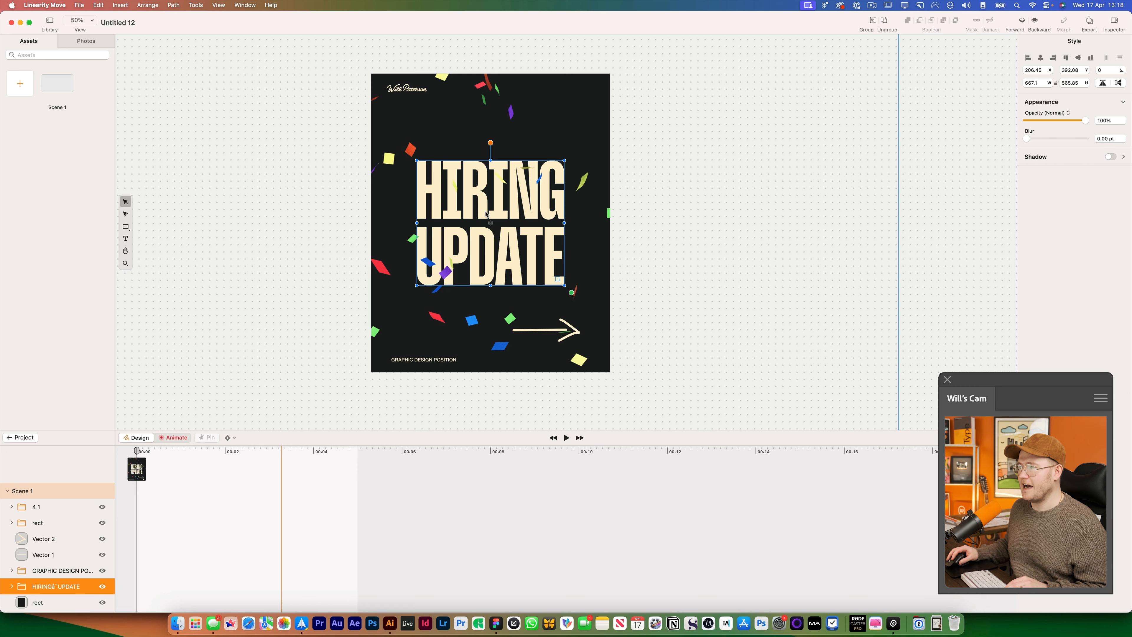
pyautogui.moveTo(497, 215)
pyautogui.mouseDown()
pyautogui.moveTo(453, 231)
pyautogui.moveTo(488, 225)
pyautogui.mouseUp()
pyautogui.press('super+z')
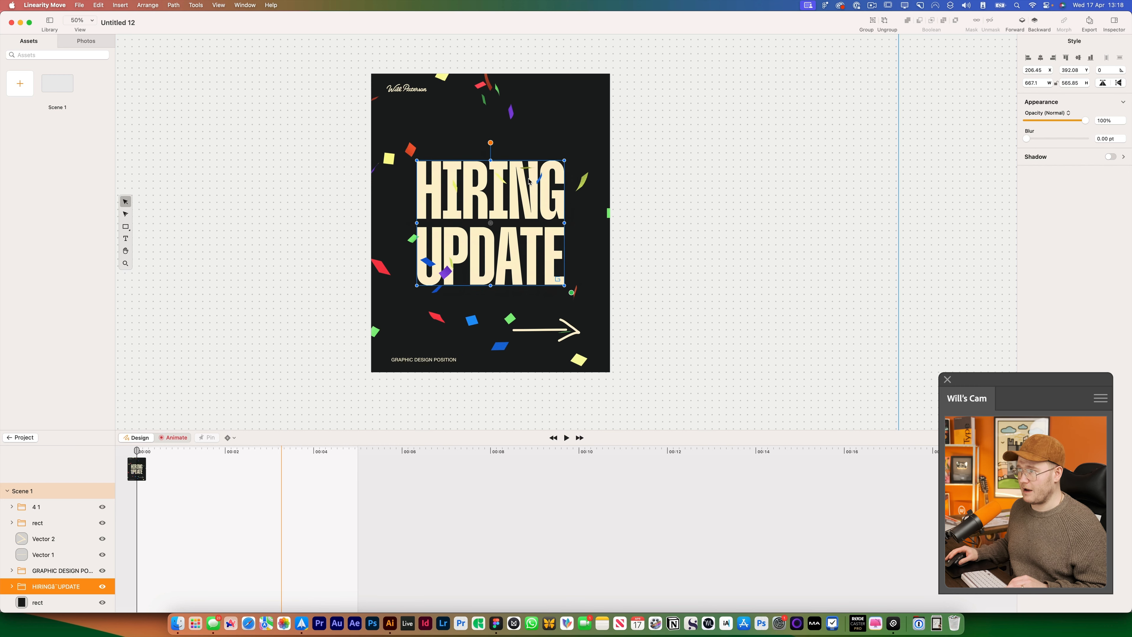
pyautogui.click(518, 114)
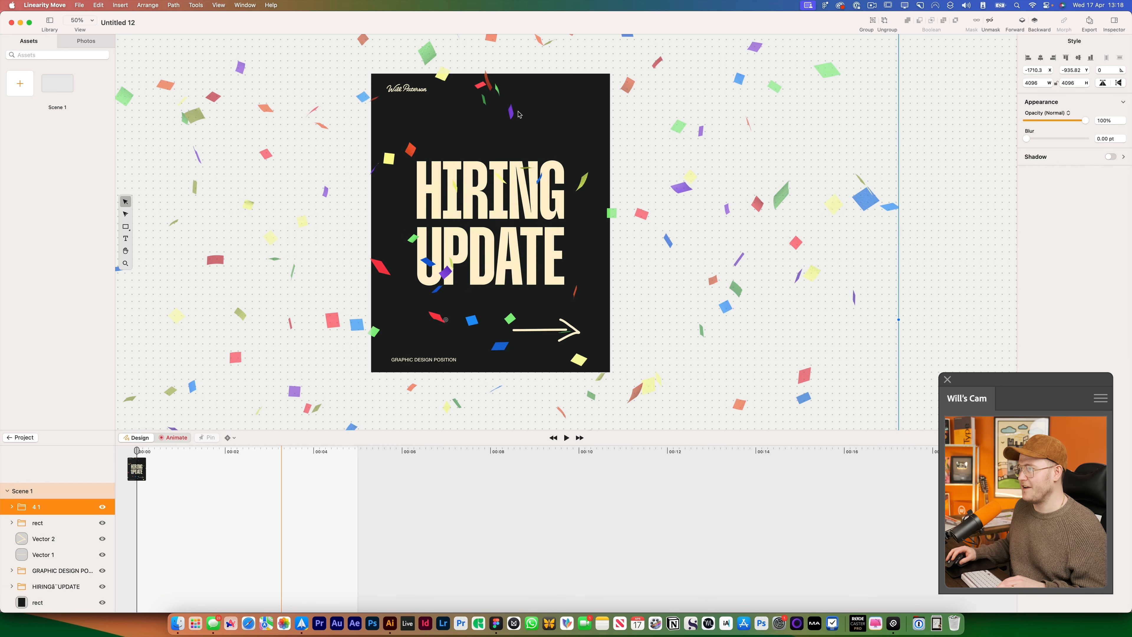
pyautogui.moveTo(519, 114)
pyautogui.mouseDown()
pyautogui.moveTo(516, 129)
pyautogui.moveTo(513, 114)
pyautogui.mouseUp()
pyautogui.press('super+z')
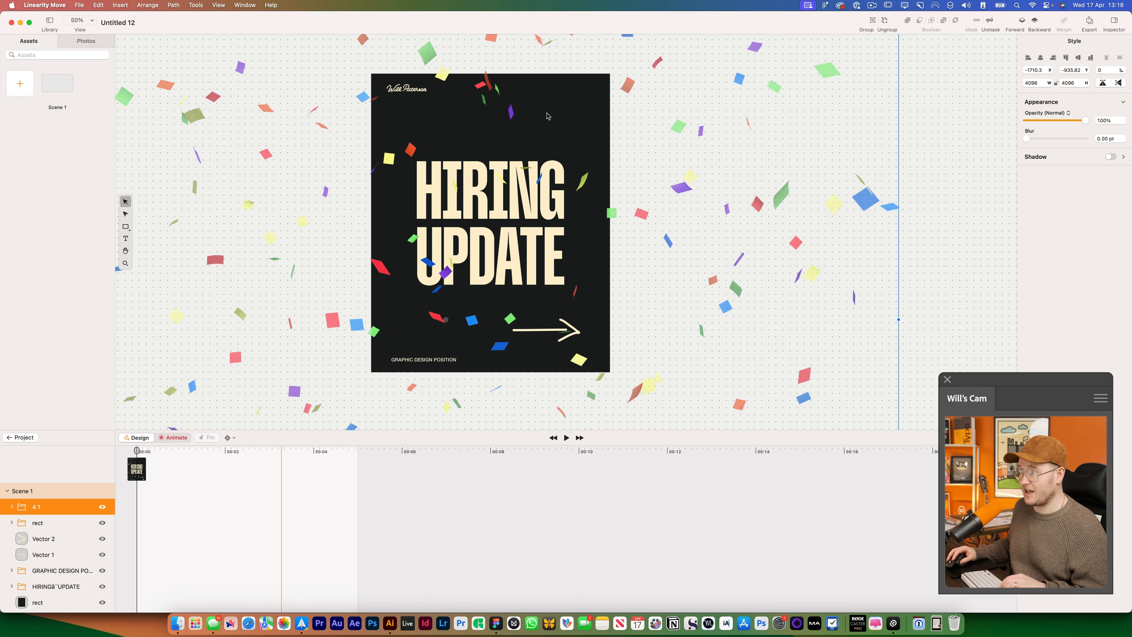
pyautogui.click(732, 106)
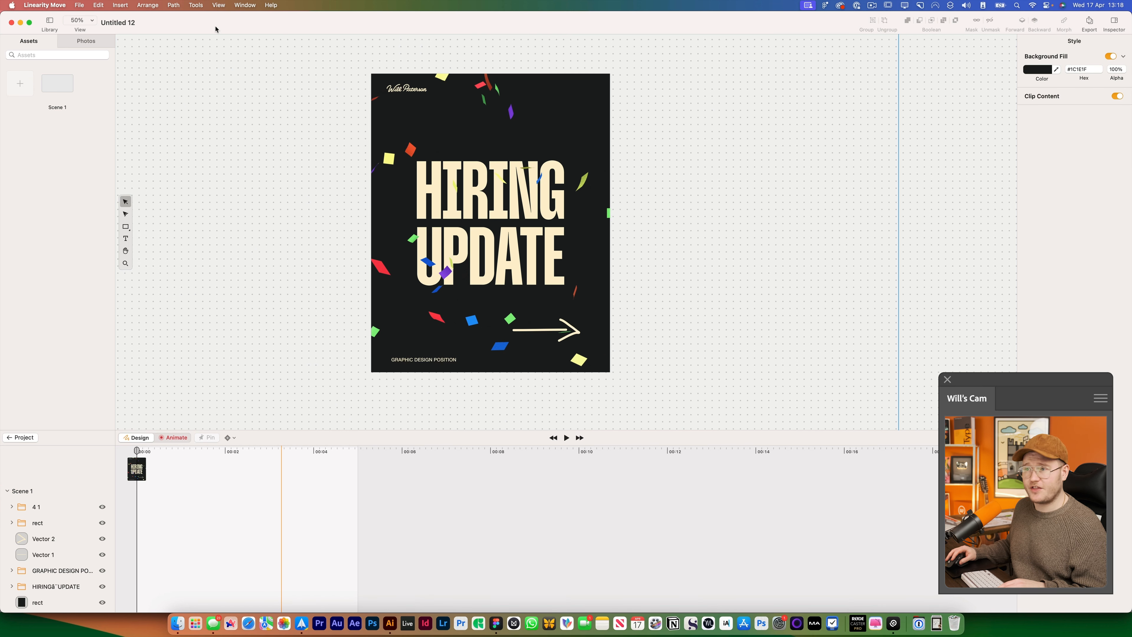
# Draw a square about 131 px wide at the poster's upper-right corner and fill it with the confetti's green.
pyautogui.press('r')
pyautogui.moveTo(569, 74); pyautogui.dragTo(591, 103)
pyautogui.click(1057, 207)
pyautogui.click(608, 213)
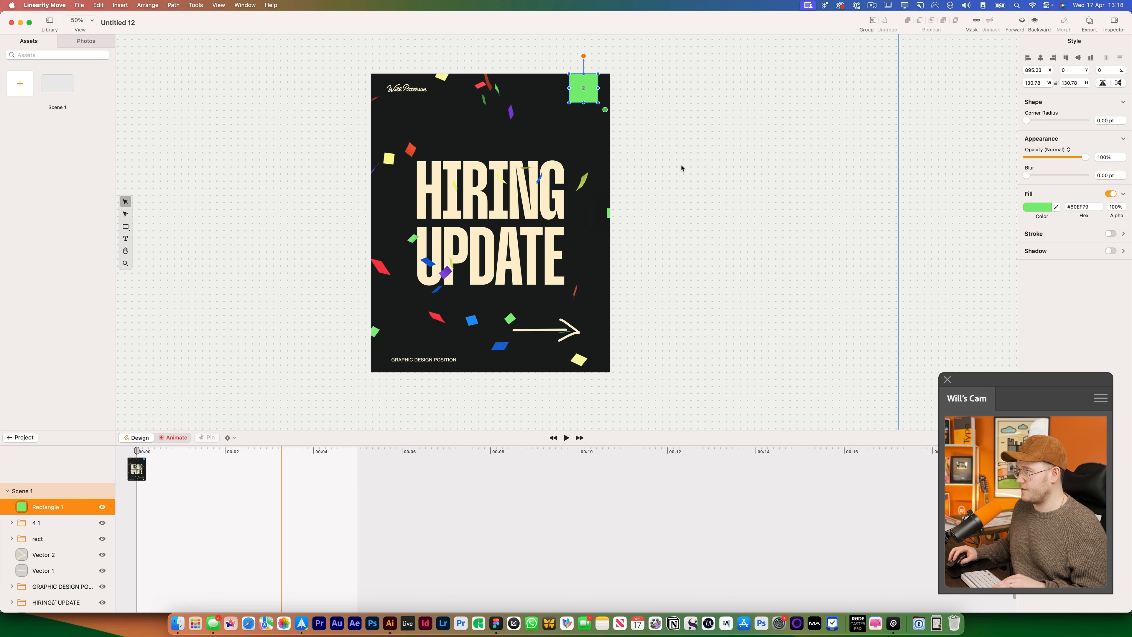
# Resize the green rectangle to about 149 × 65 px and place a copy rotated about 46.5° beside it.
pyautogui.moveTo(598, 102); pyautogui.dragTo(602, 88)
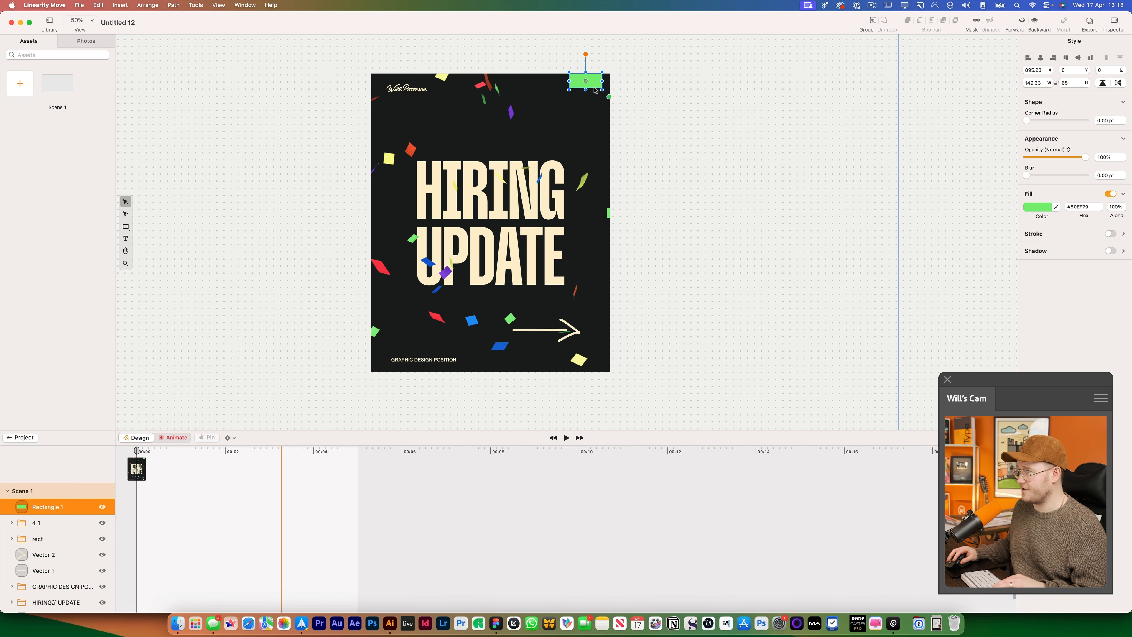
pyautogui.keyDown('alt'); pyautogui.moveTo(582, 105); pyautogui.dragTo(551, 106); pyautogui.keyUp('alt')
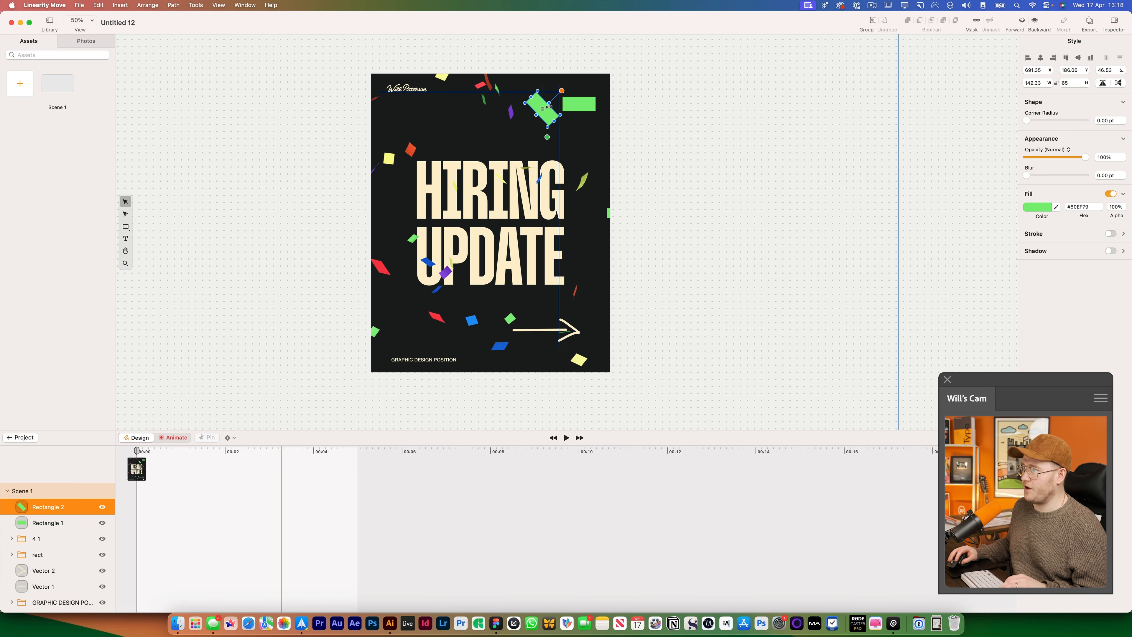
pyautogui.moveTo(579, 105); pyautogui.dragTo(587, 89)
pyautogui.click(623, 77)
pyautogui.click(588, 89)
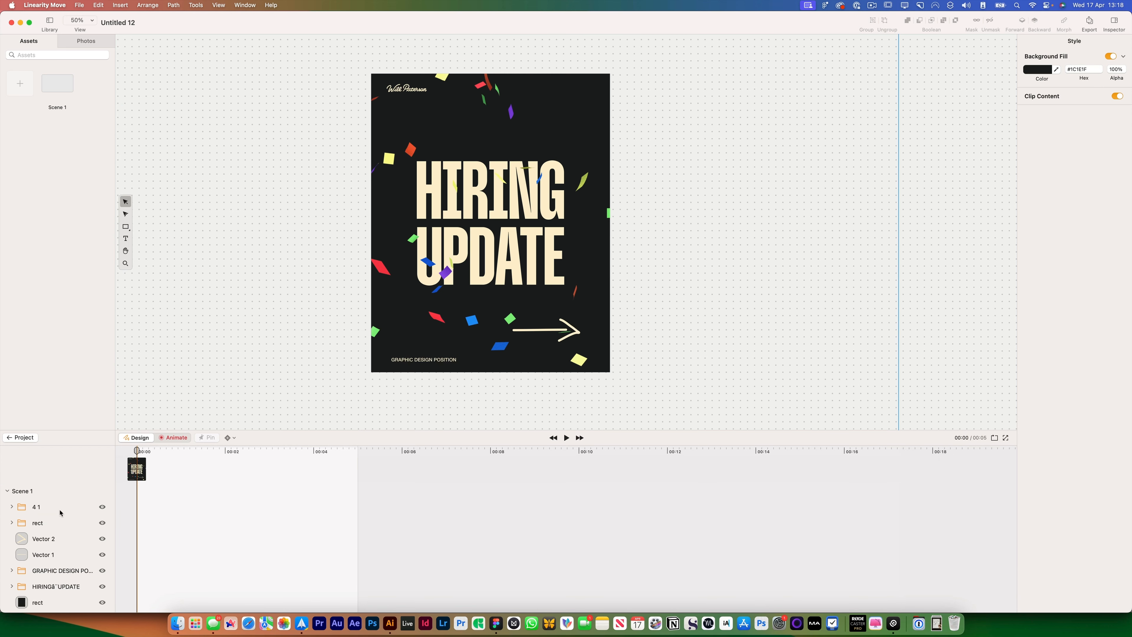
# Extend Scene 1 to 15 seconds in the project overview and reopen the scene.
pyautogui.click(20, 438)
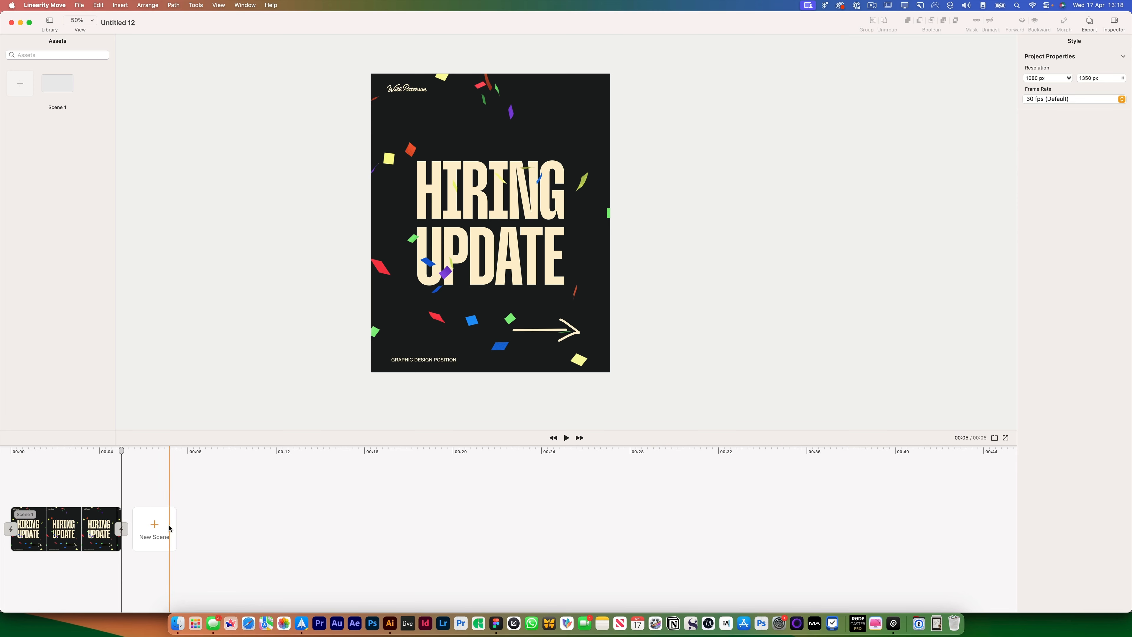
pyautogui.doubleClick(61, 528)
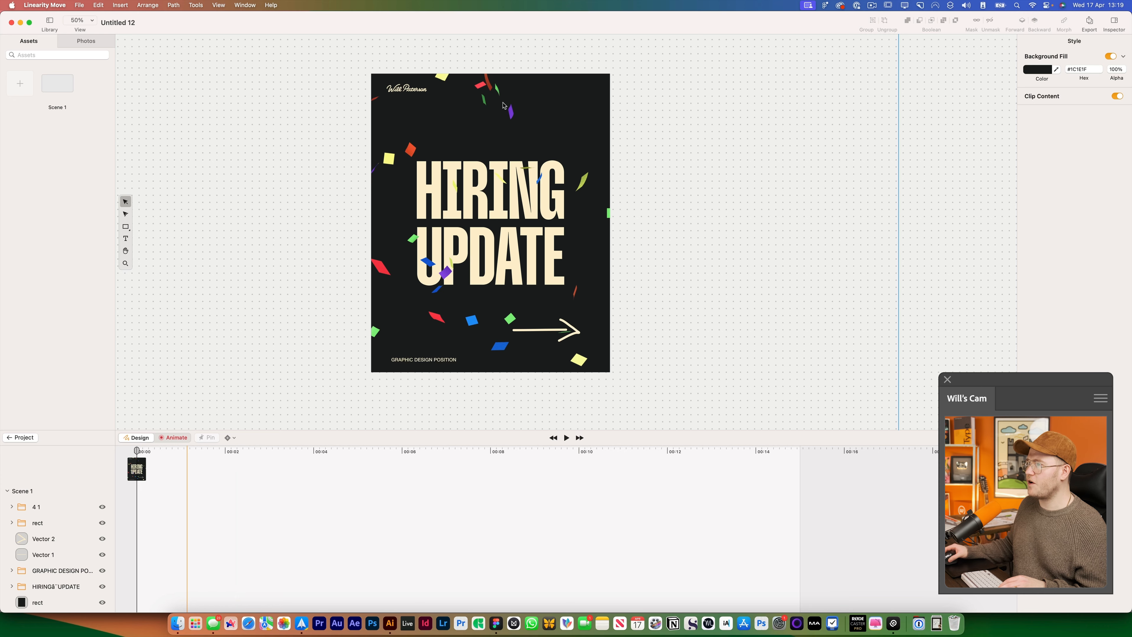
# Move the confetti layer to about X -1630, Y -888 and deselect it.
pyautogui.click(548, 124)
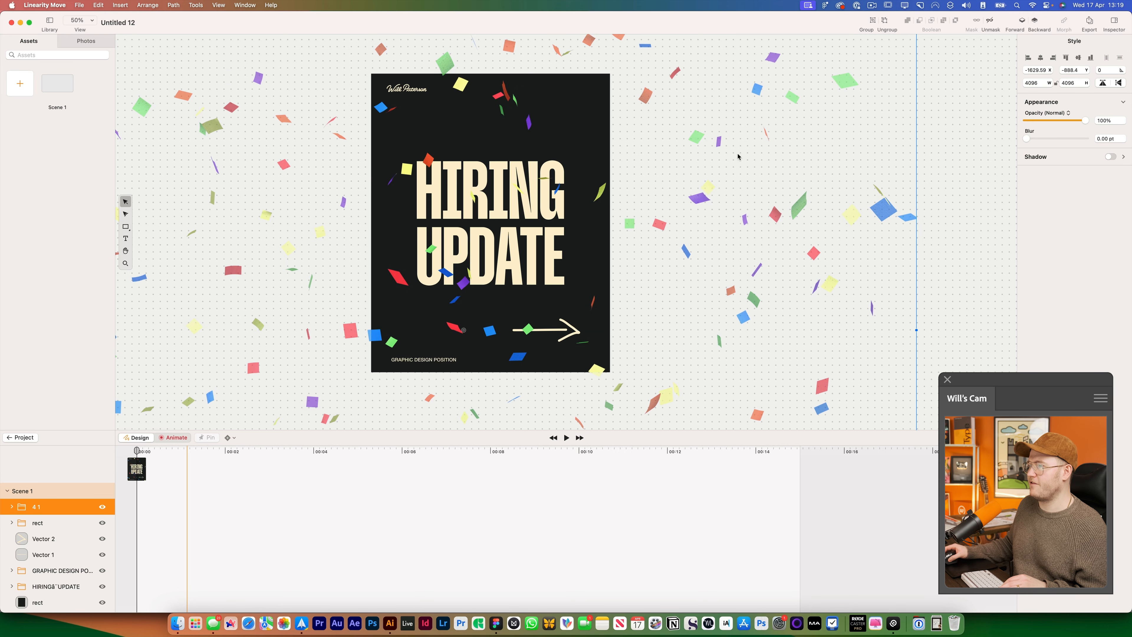
pyautogui.click(942, 123)
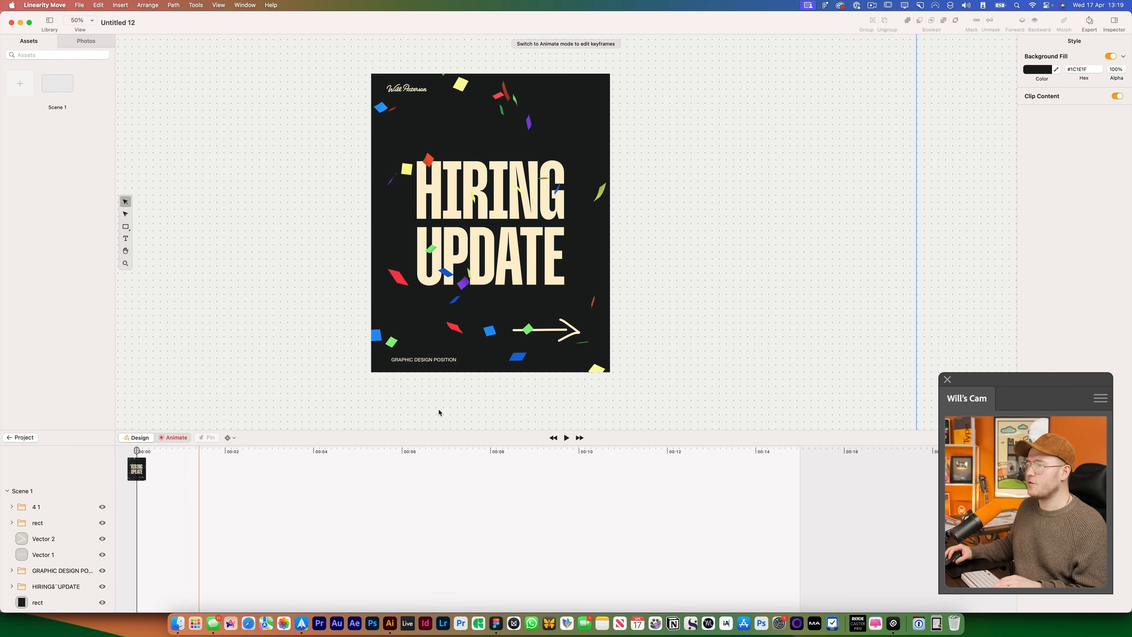
# Switch to Animate mode and add a Size keyframe to the confetti layer at 1.37 s.
pyautogui.click(175, 438)
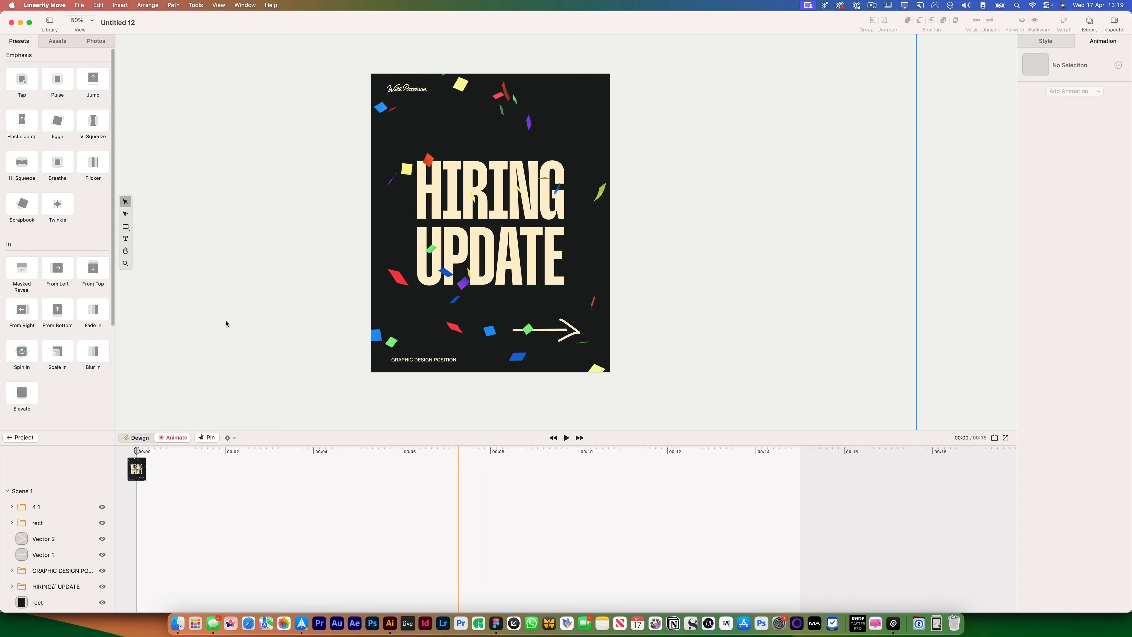
pyautogui.moveTo(158, 451); pyautogui.dragTo(196, 453)
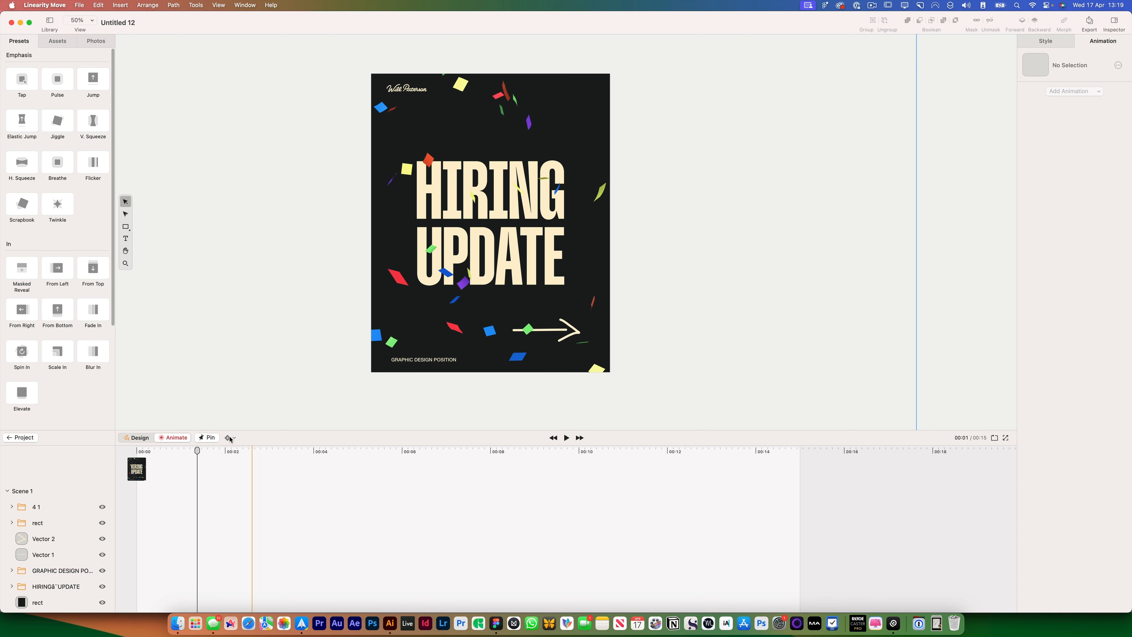
pyautogui.click(396, 276)
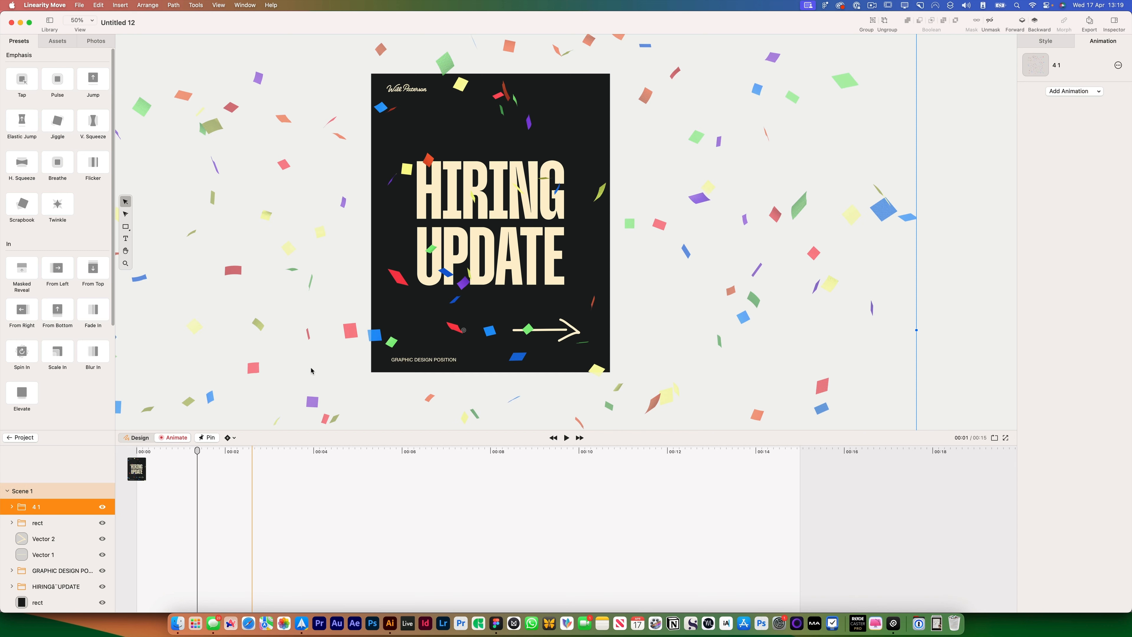
pyautogui.click(233, 438)
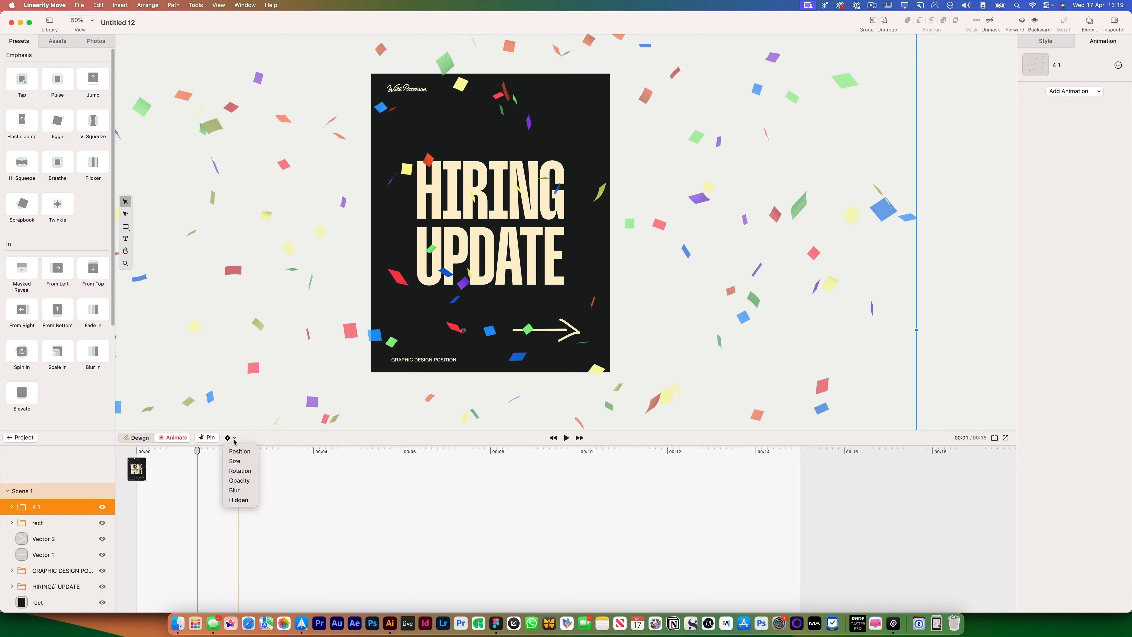
pyautogui.click(236, 461)
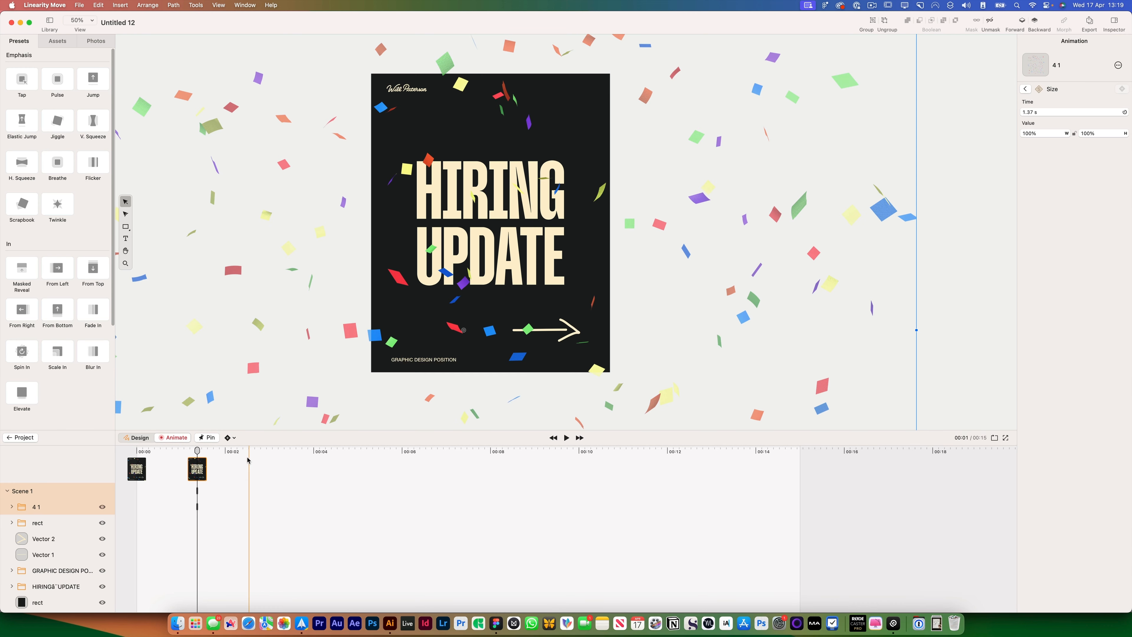
# Scale the confetti layer down slightly at about 2 s and play the size animation.
pyautogui.click(225, 451)
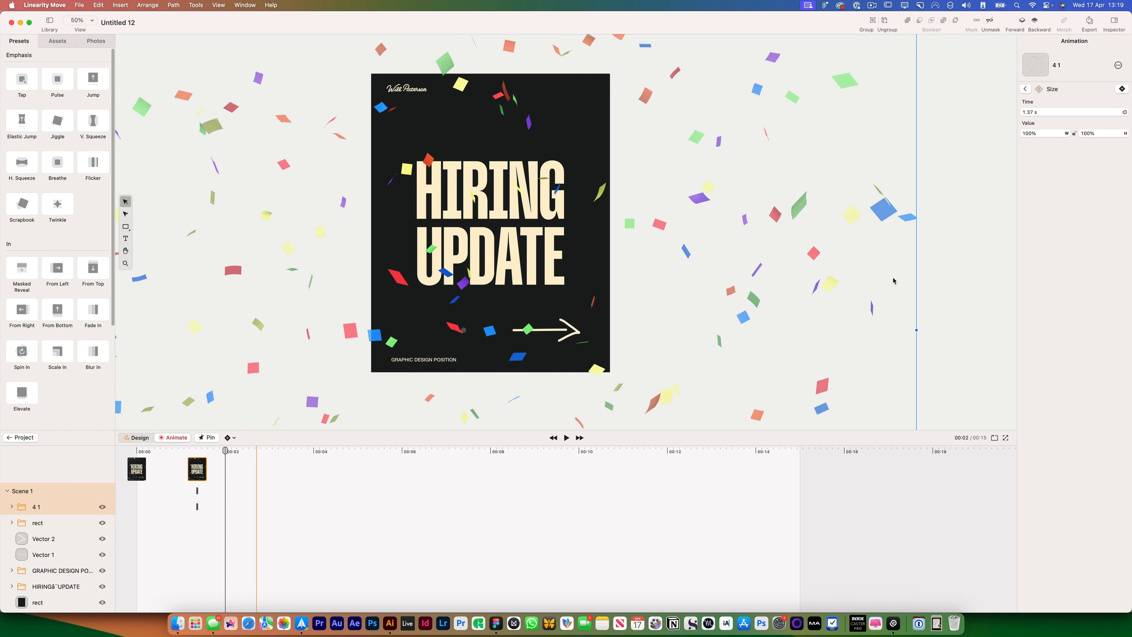
pyautogui.press('super+minus')
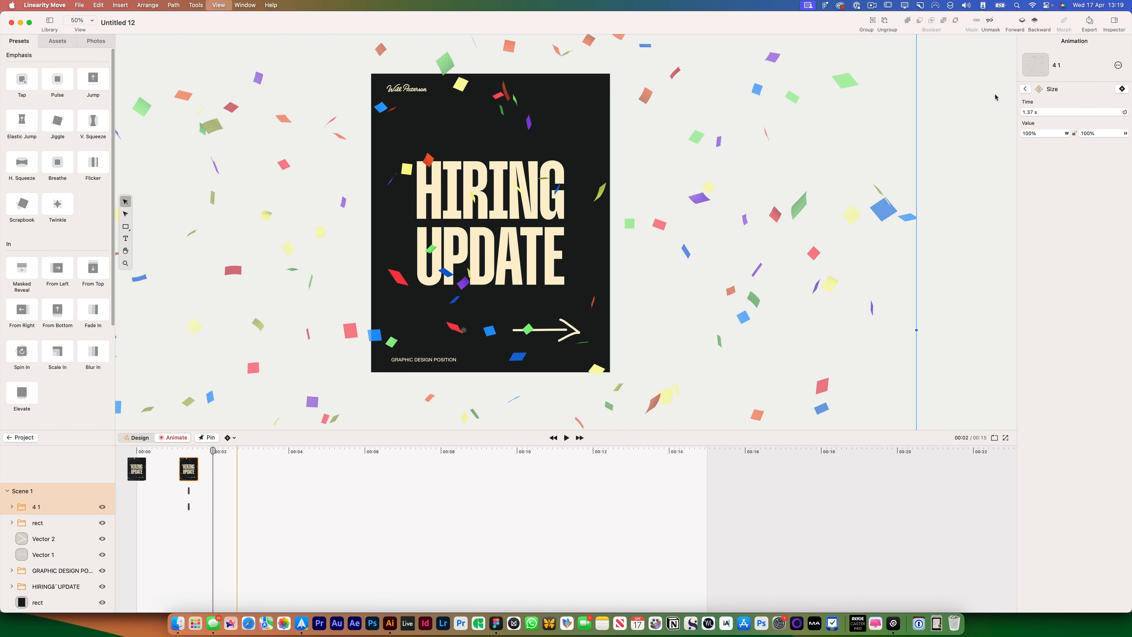
pyautogui.moveTo(915, 330); pyautogui.dragTo(837, 330)
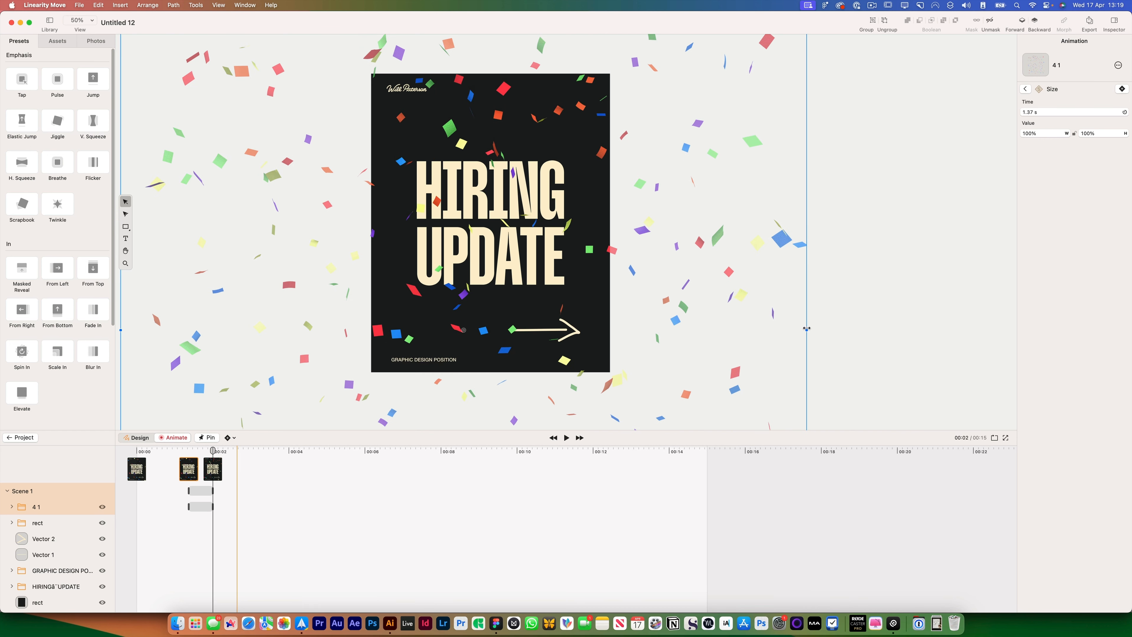
pyautogui.press('space')
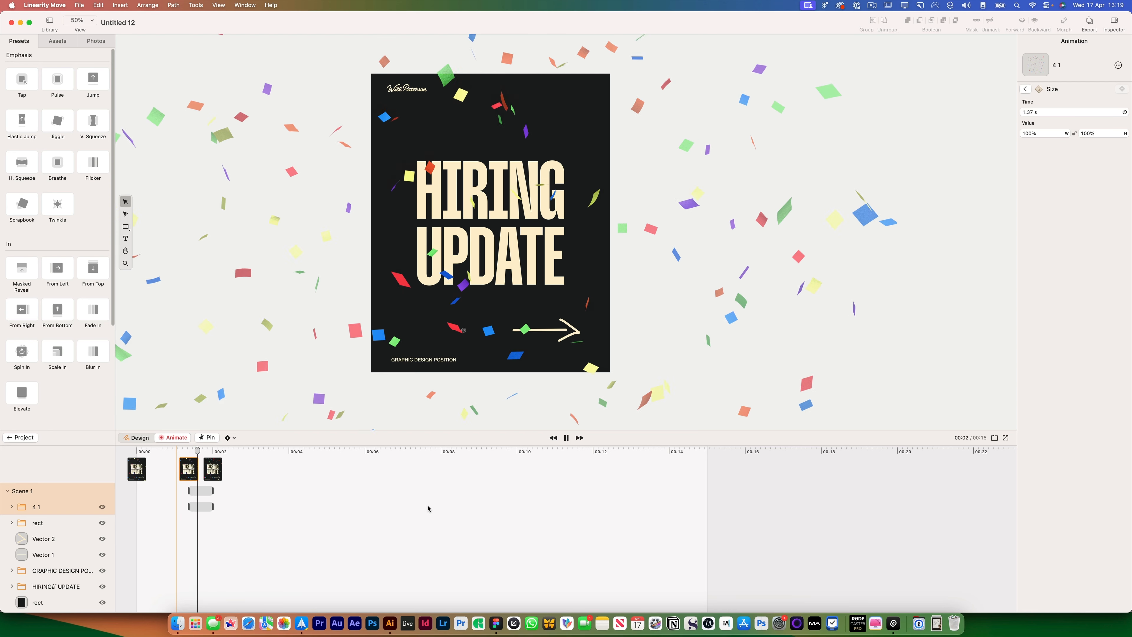
# Stretch the confetti's size animation to end at about 8.5 s and preview the slower scaling.
pyautogui.moveTo(221, 451)
pyautogui.mouseDown()
pyautogui.moveTo(191, 451)
pyautogui.moveTo(233, 455)
pyautogui.mouseUp()
pyautogui.click(208, 510)
pyautogui.click(209, 508)
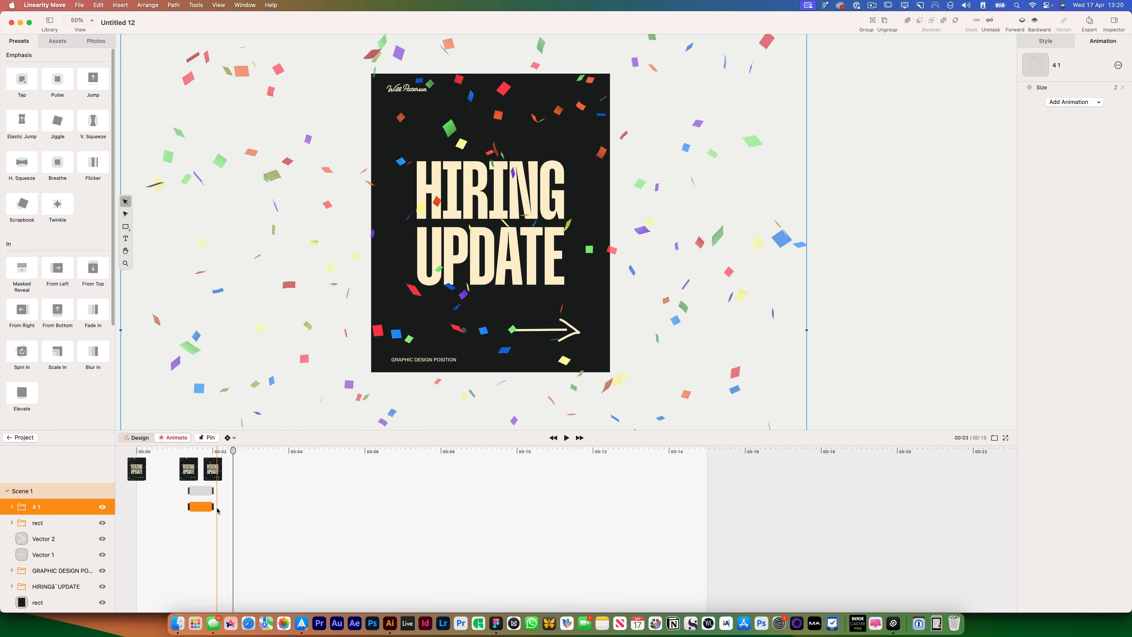
pyautogui.moveTo(213, 509); pyautogui.dragTo(461, 508)
pyautogui.click(454, 538)
pyautogui.press('space')
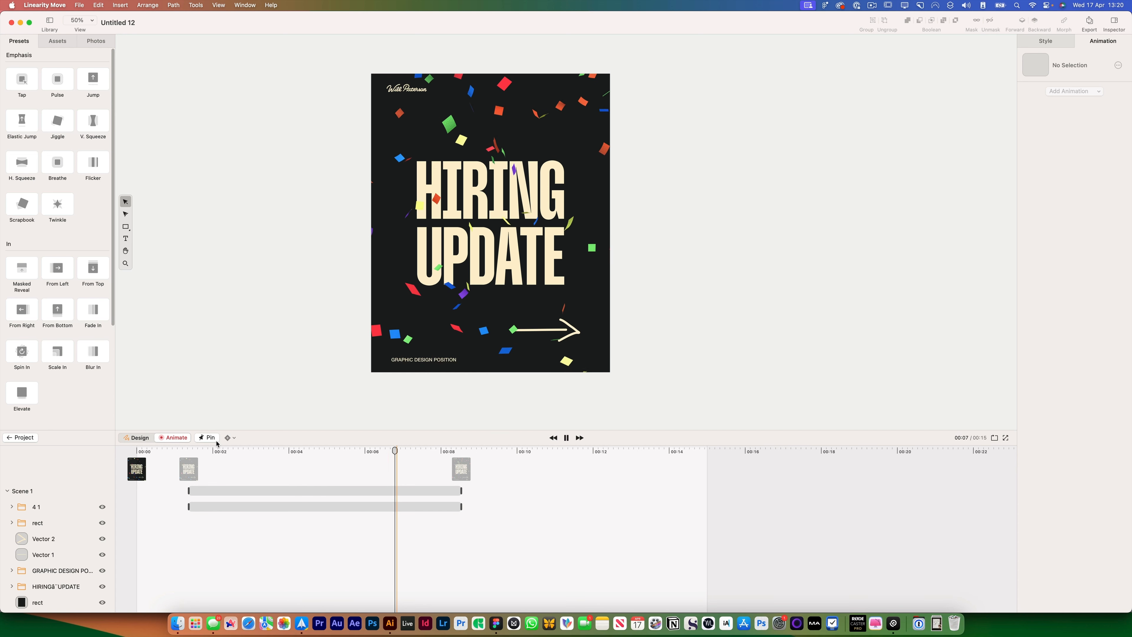
pyautogui.press('space')
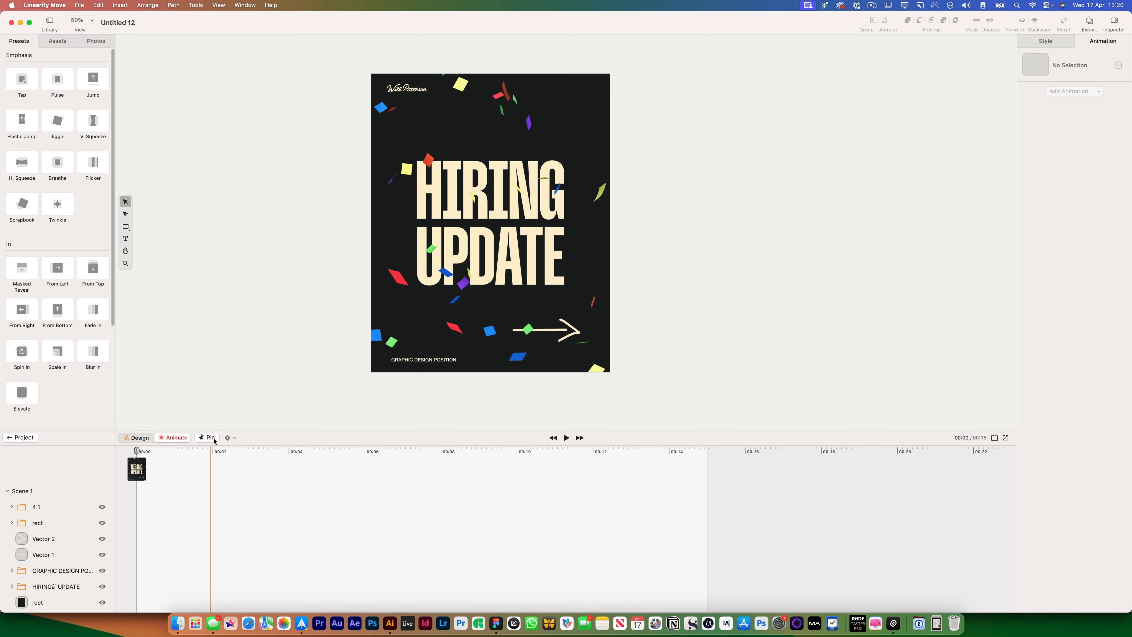
# Turn on Pin from 0 to about 1 s and shrink the confetti layer to a small square at the poster's centre at the start.
pyautogui.click(208, 437)
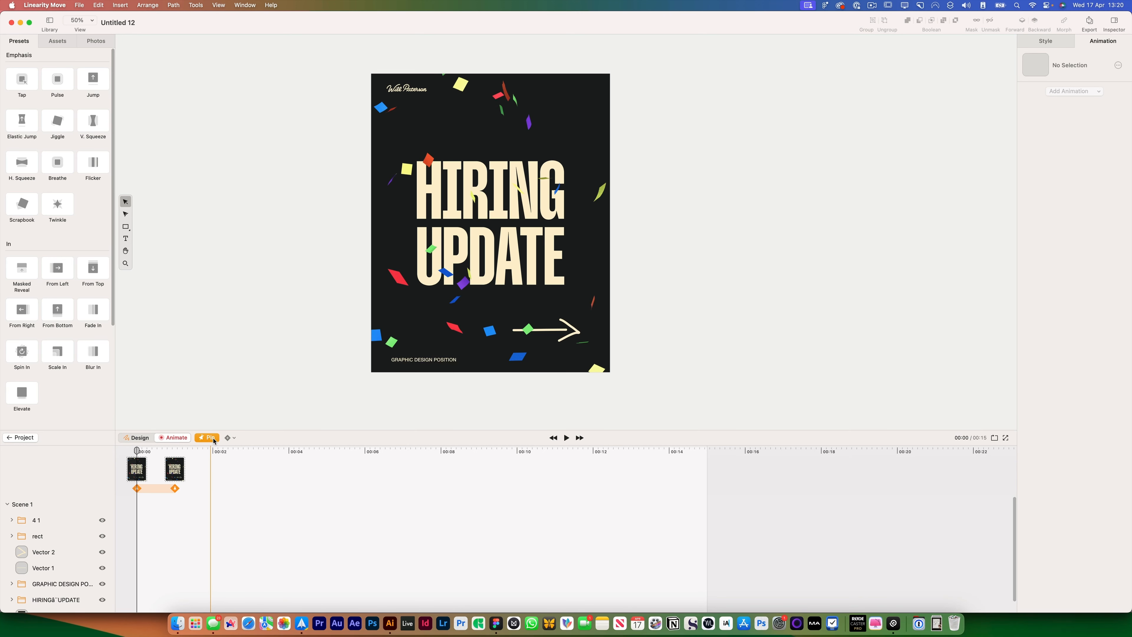
pyautogui.click(149, 451)
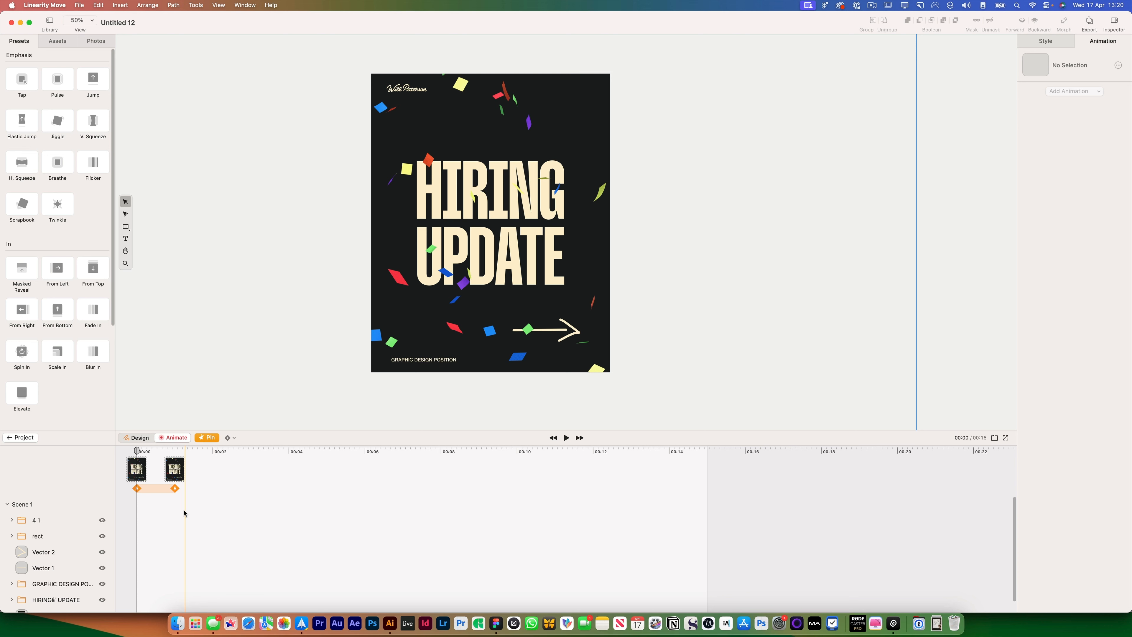
pyautogui.moveTo(177, 491)
pyautogui.mouseDown()
pyautogui.moveTo(247, 490)
pyautogui.moveTo(174, 488)
pyautogui.mouseUp()
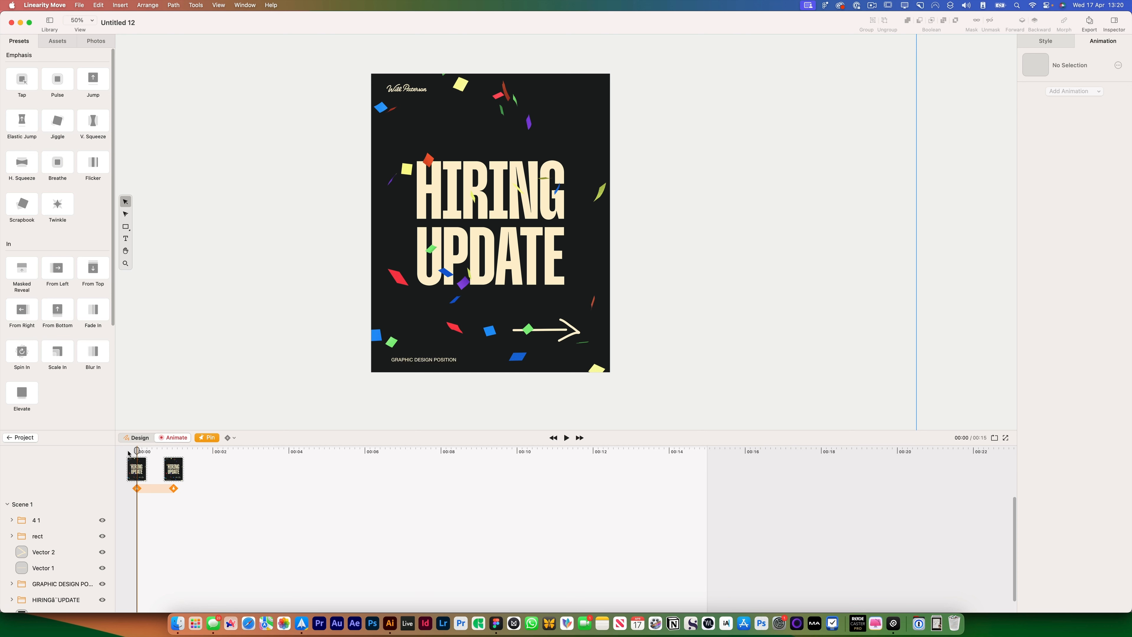
pyautogui.click(53, 523)
pyautogui.moveTo(918, 331); pyautogui.dragTo(507, 222)
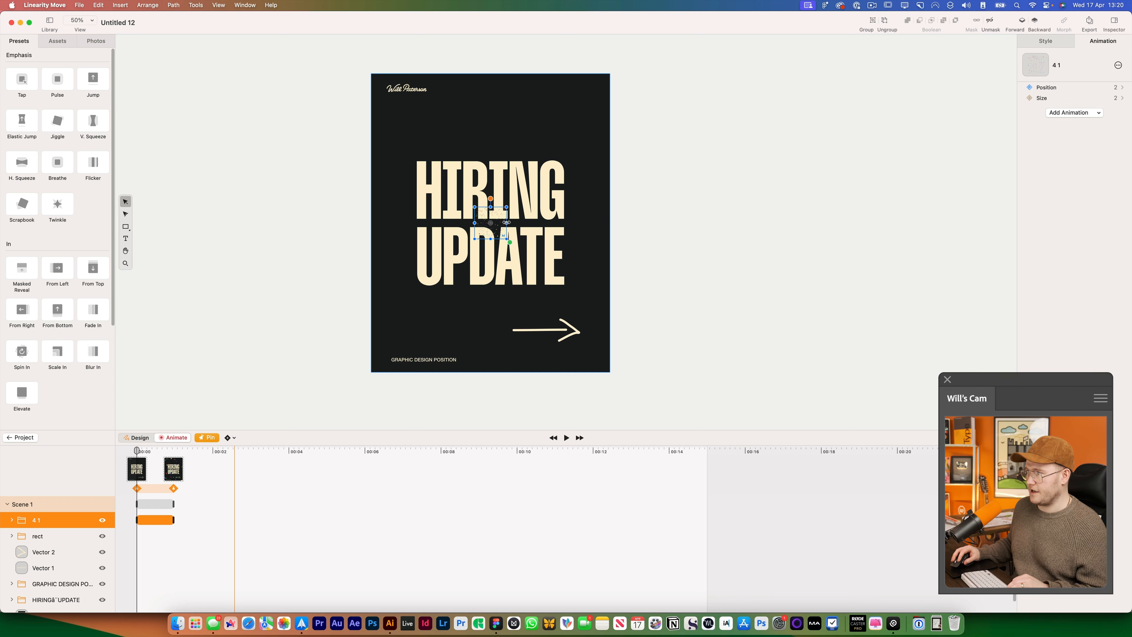
# Play the confetti burst from the beginning and replay it with the confetti layer deselected.
pyautogui.press('space')
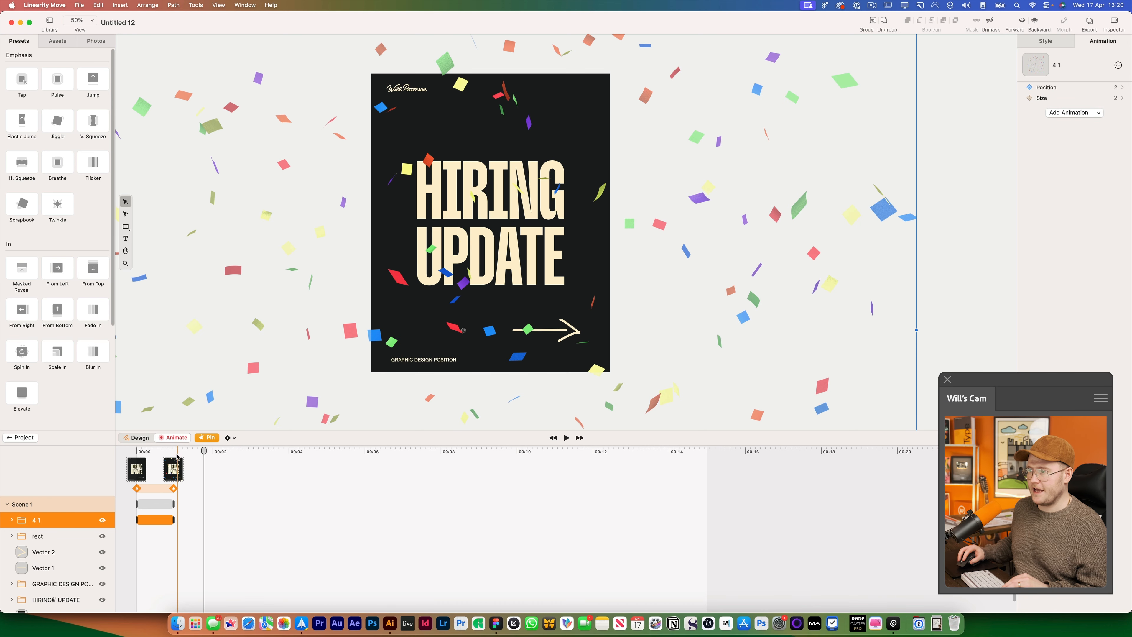
pyautogui.click(138, 451)
pyautogui.press('space')
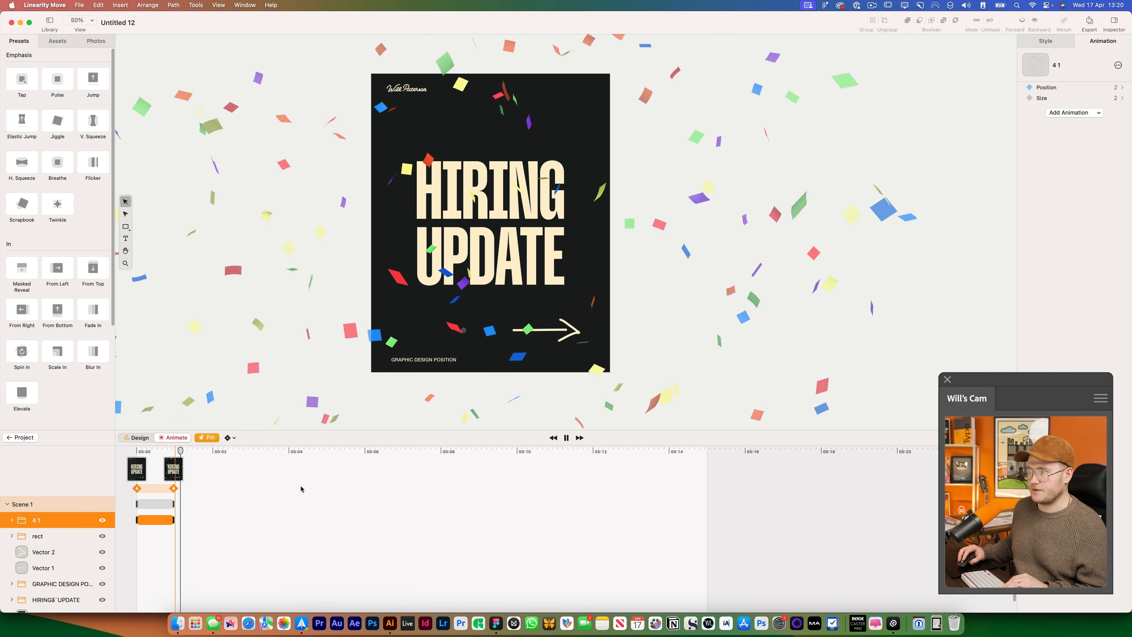
pyautogui.click(293, 373)
pyautogui.press('space')
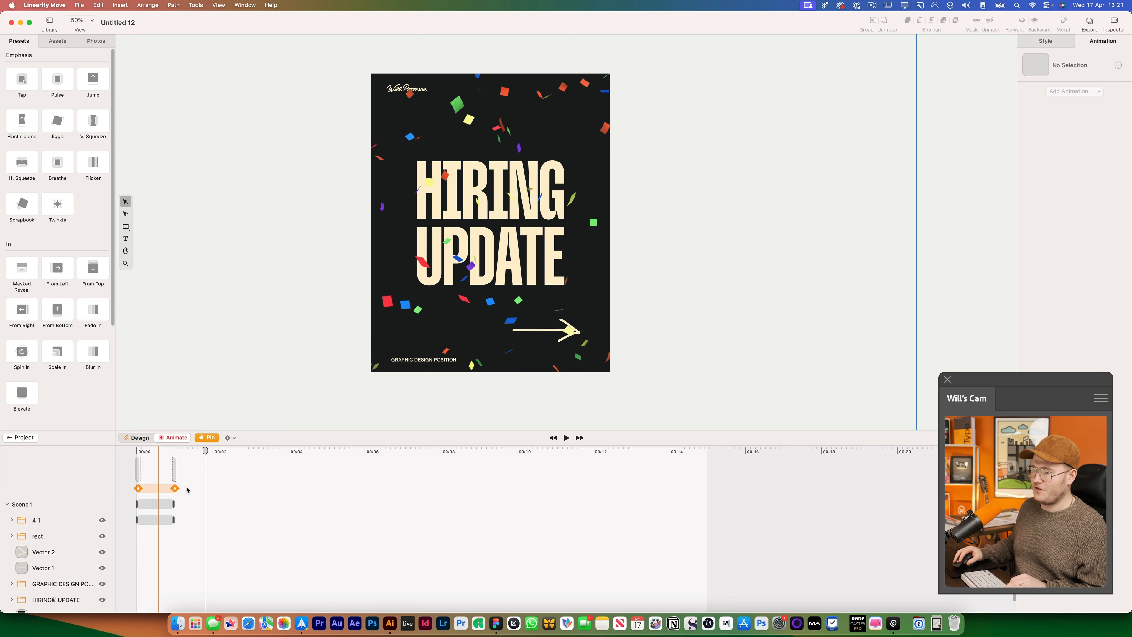
# Move the pin range along the timeline past the confetti burst and turn Pin off.
pyautogui.moveTo(186, 487); pyautogui.dragTo(214, 487)
pyautogui.click(221, 429)
pyautogui.click(221, 430)
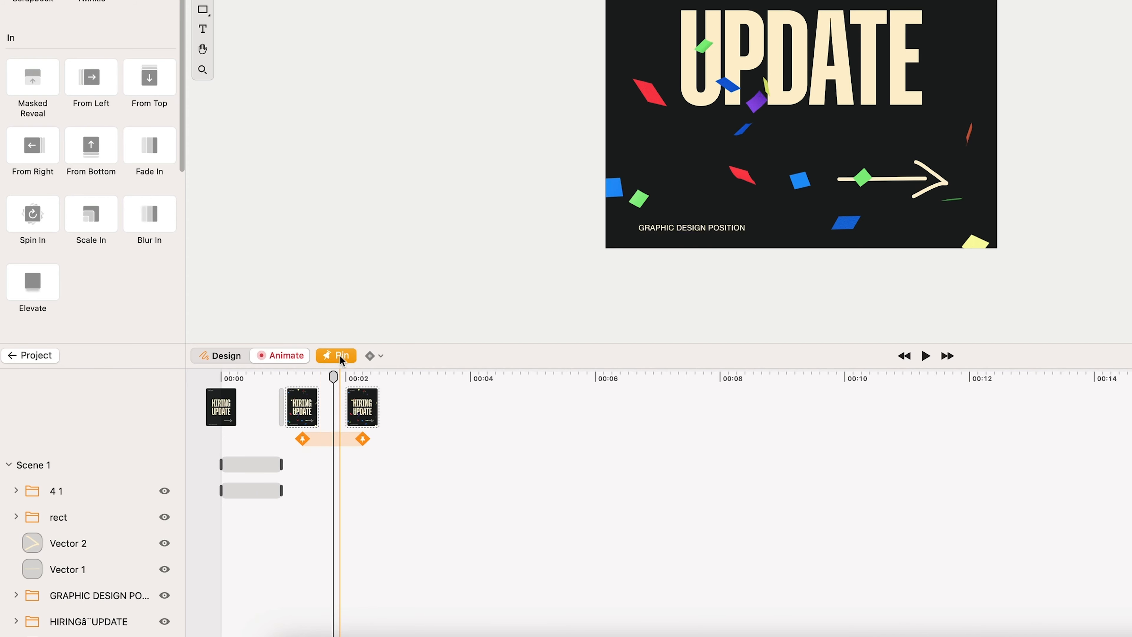
pyautogui.moveTo(319, 442); pyautogui.dragTo(704, 495)
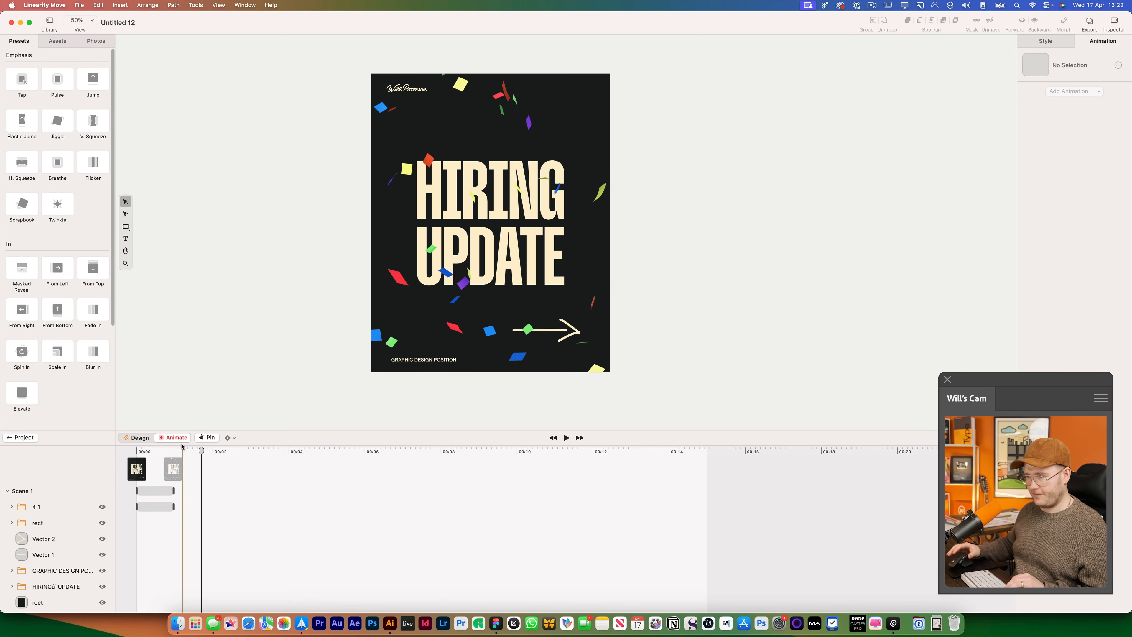
# Add a Position keyframe to the confetti layer at 1.7 s, move the confetti slightly down at about 2.3 s, and play the movement.
pyautogui.click(88, 504)
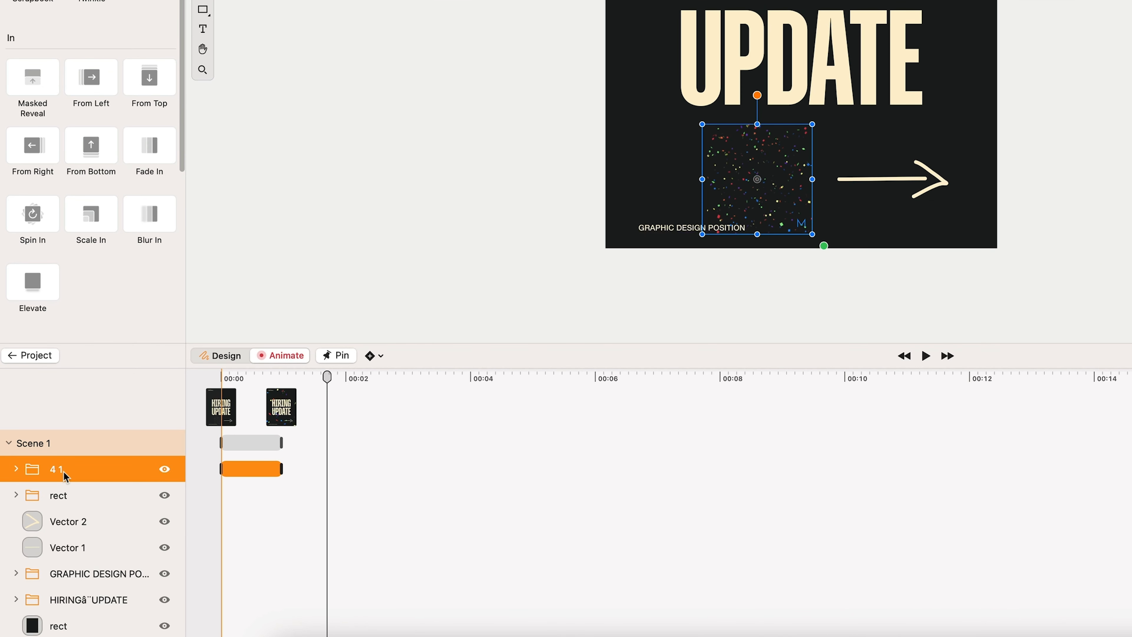
pyautogui.click(378, 355)
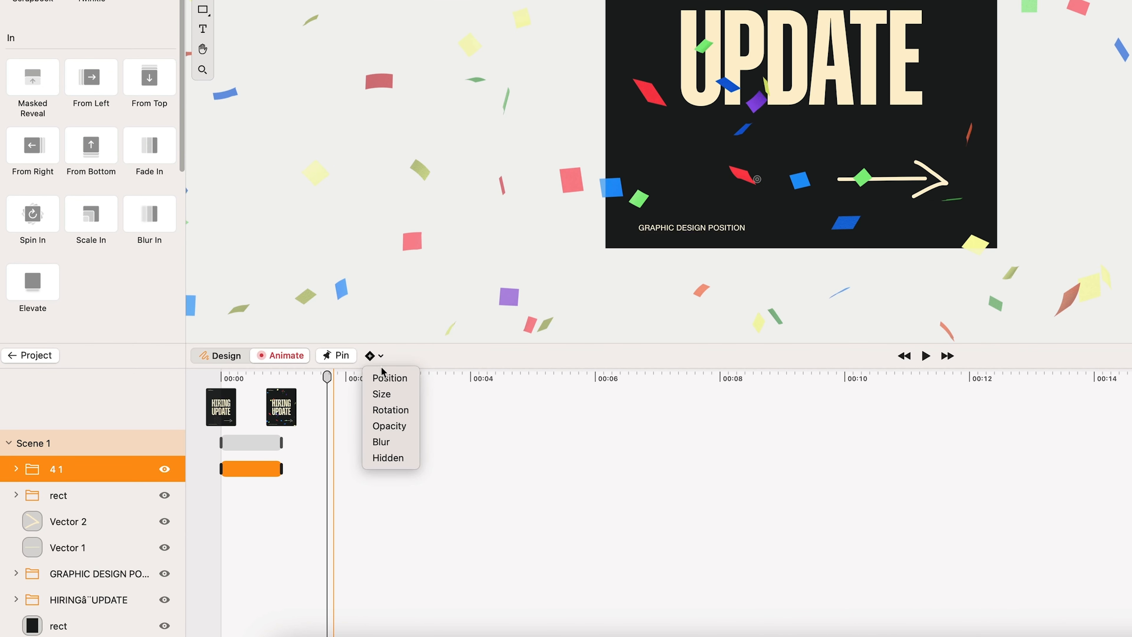
pyautogui.click(388, 377)
pyautogui.click(362, 378)
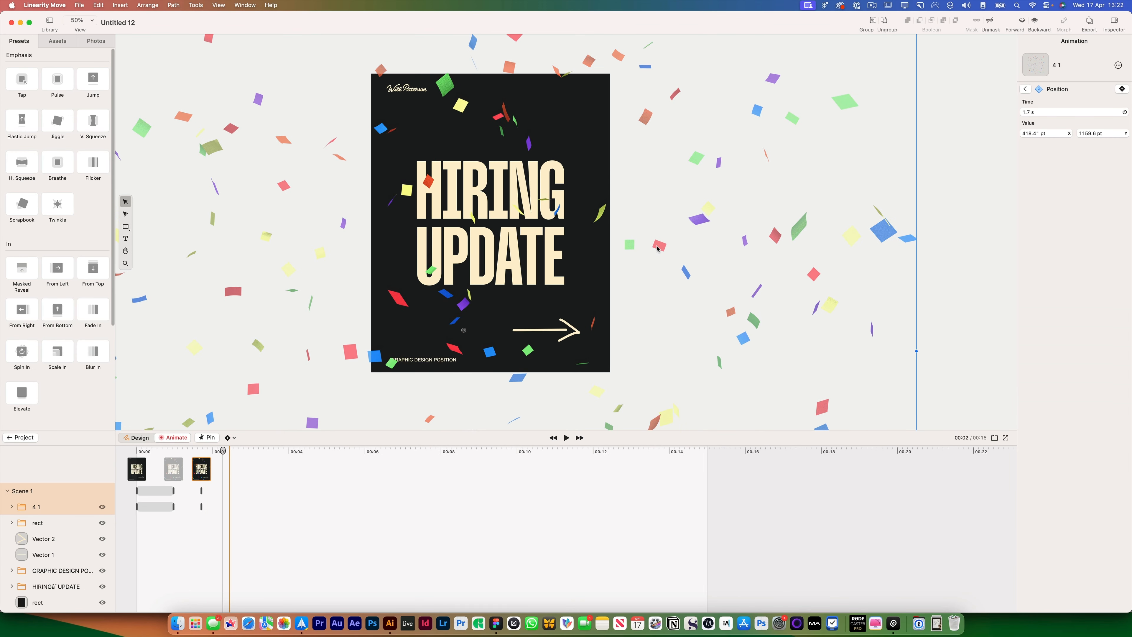
pyautogui.moveTo(224, 451); pyautogui.dragTo(193, 452)
pyautogui.press('space')
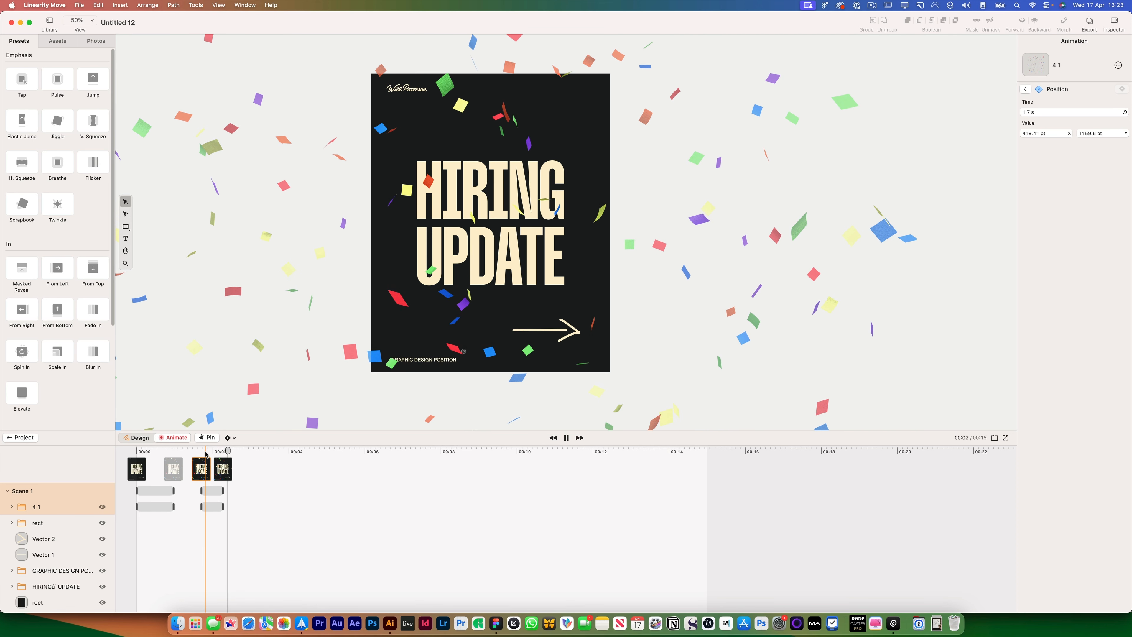
# Stretch the confetti's downward drift to end at 15 s and play it from about 1 s.
pyautogui.click(232, 502)
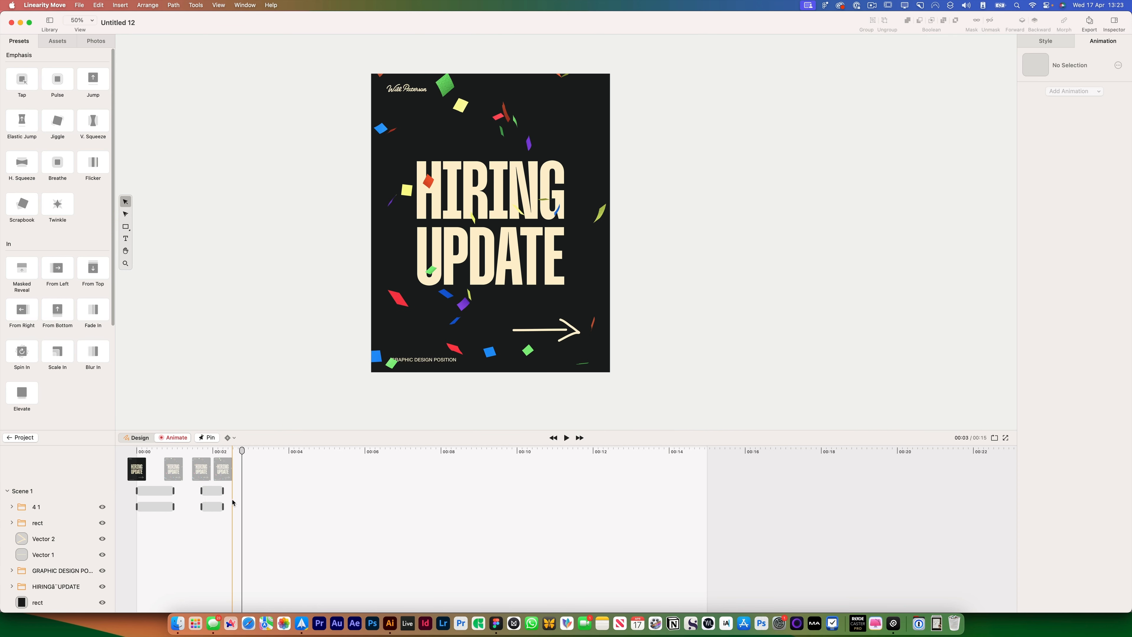
pyautogui.moveTo(223, 508); pyautogui.dragTo(707, 511)
pyautogui.click(173, 451)
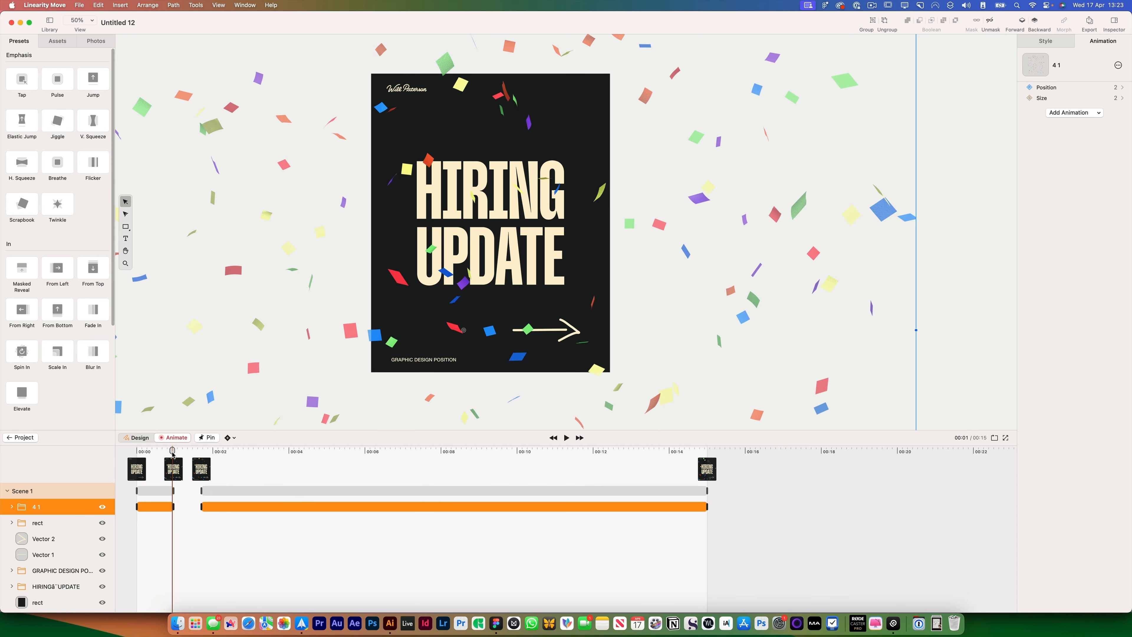
pyautogui.press('space')
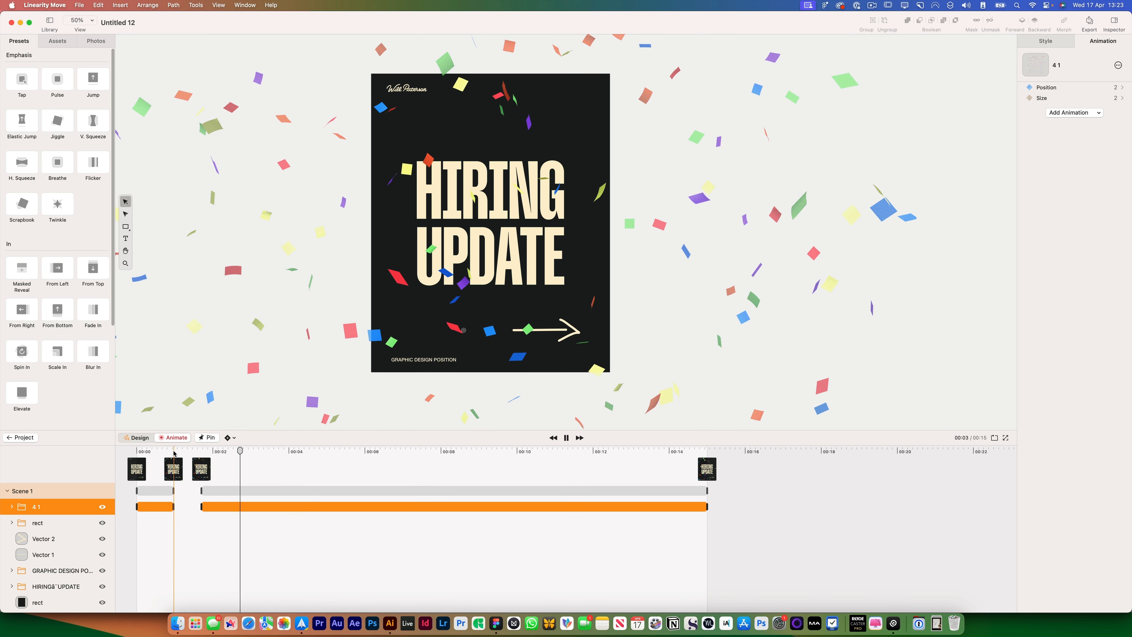
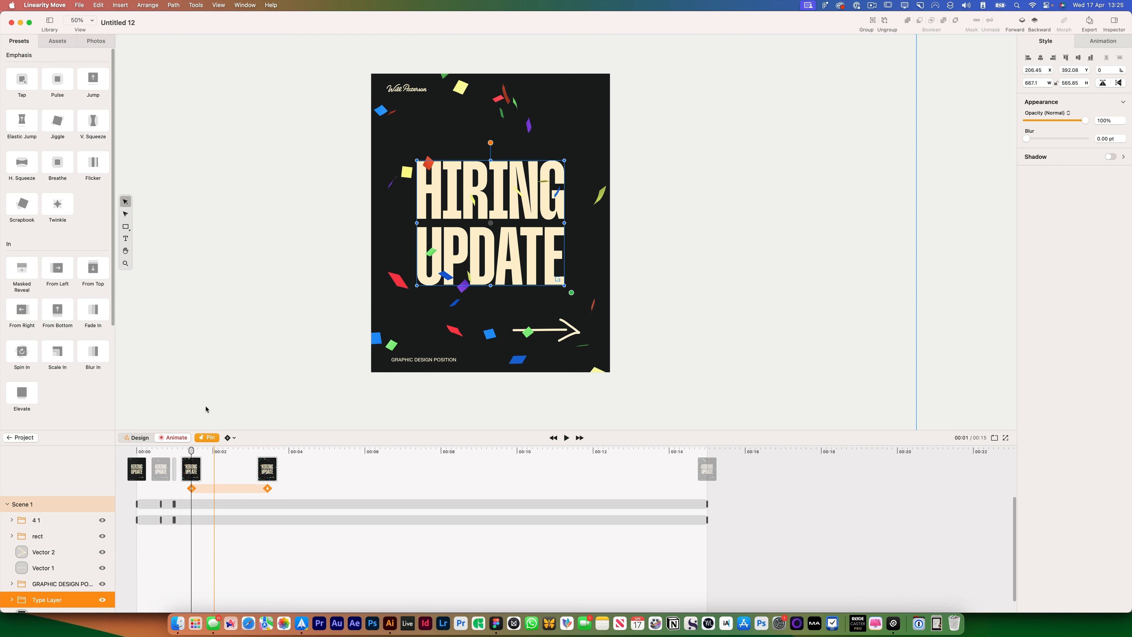
# In Animate mode, place the pinned headline Type Layer above the poster at about 1.4 s and preview its drop-in.
pyautogui.click(131, 440)
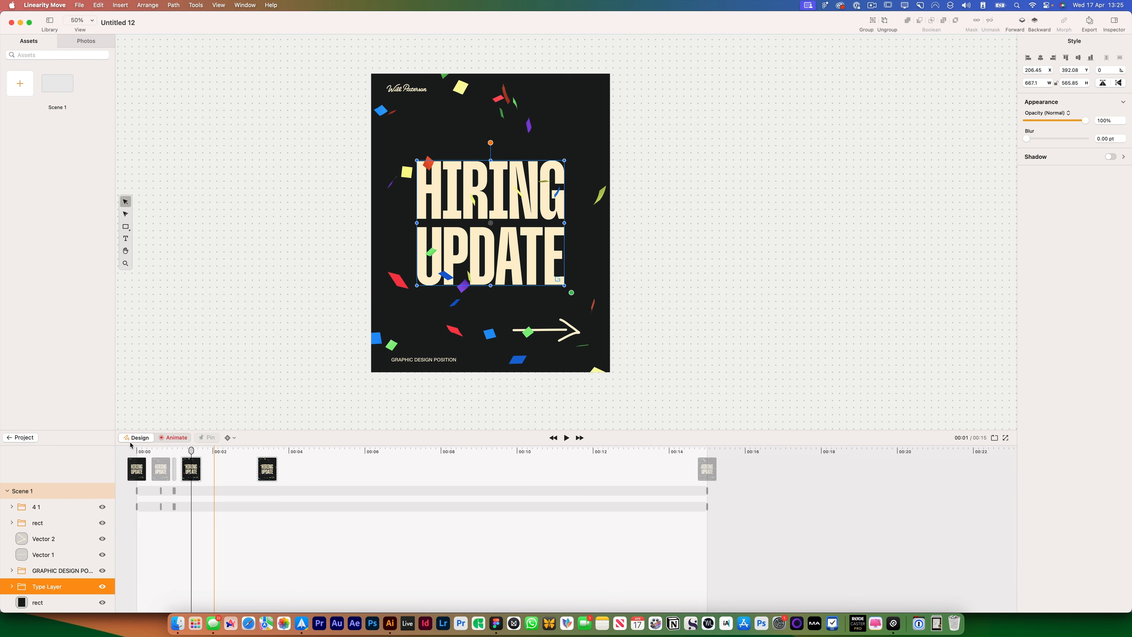
pyautogui.click(174, 438)
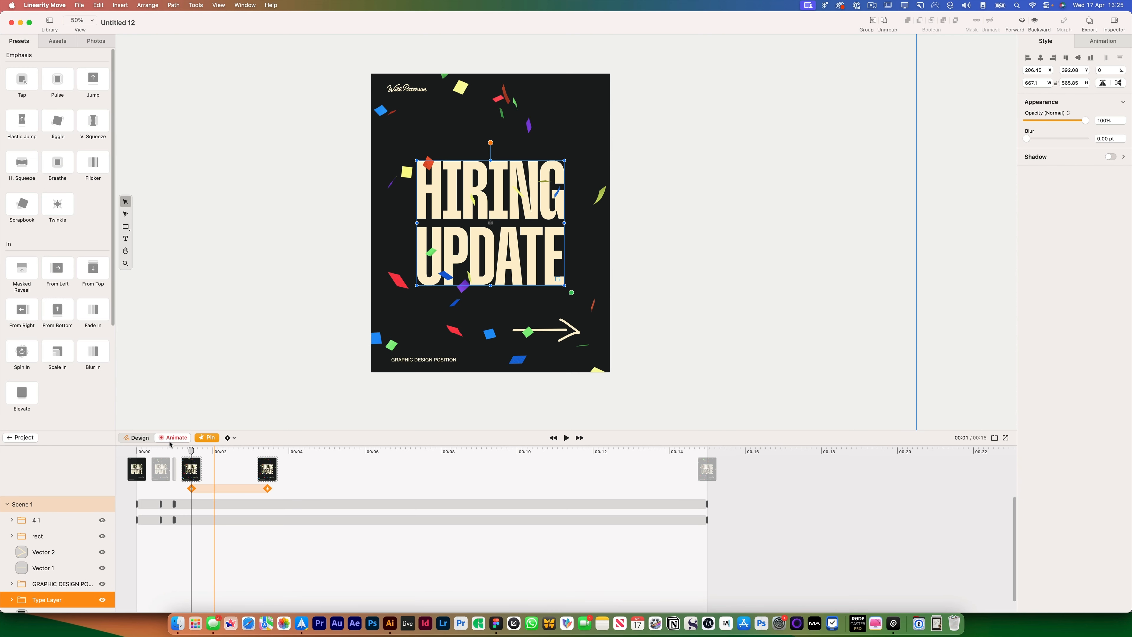
pyautogui.moveTo(534, 245); pyautogui.dragTo(528, 25)
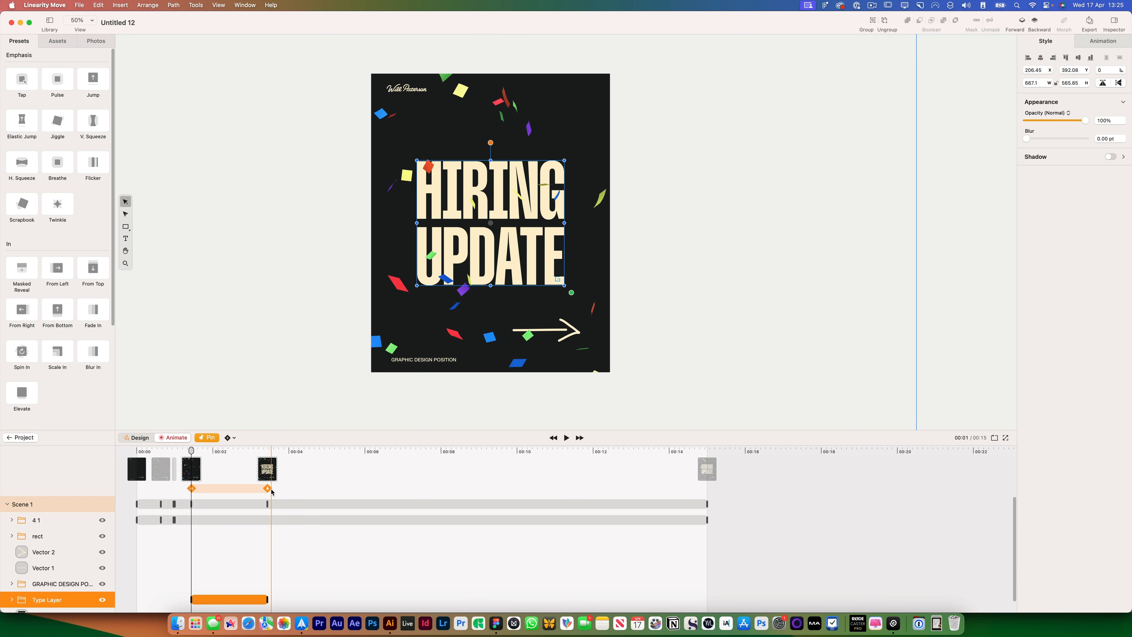
pyautogui.click(184, 380)
pyautogui.press('space')
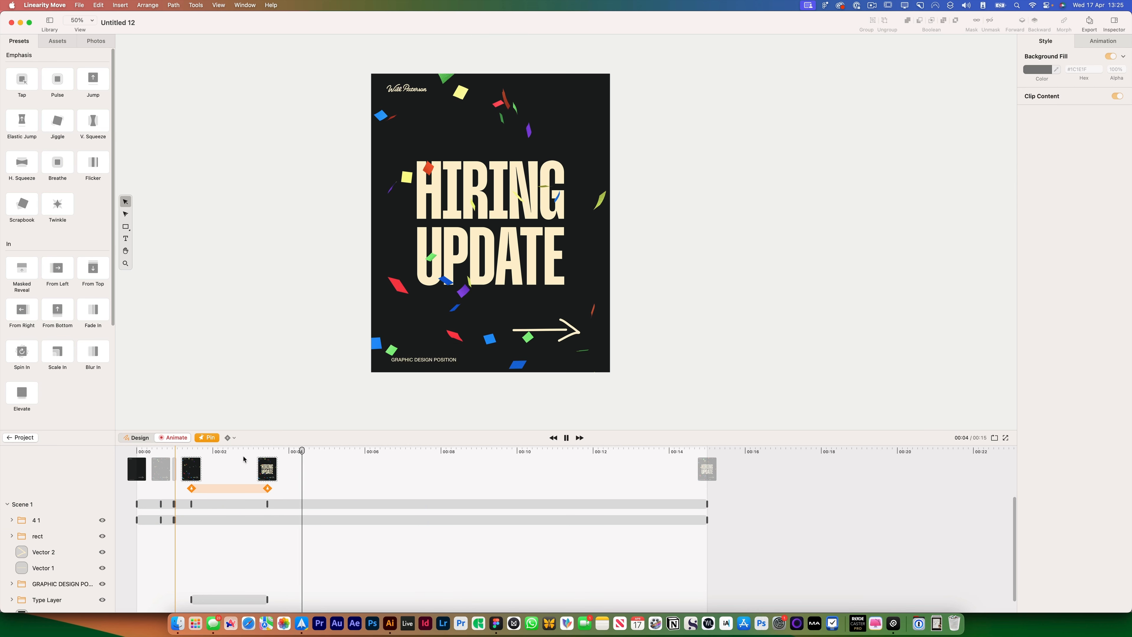
# Shorten the headline's drop-in animation to end at about 2.9 s and replay it.
pyautogui.press('space')
pyautogui.moveTo(267, 599); pyautogui.dragTo(247, 599)
pyautogui.click(253, 561)
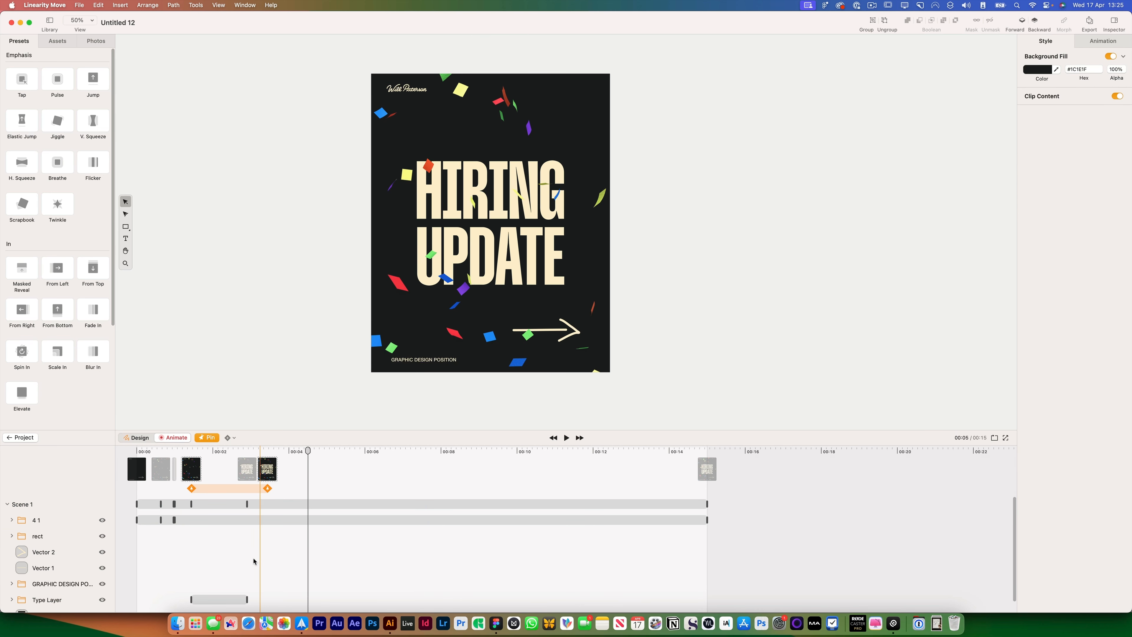
pyautogui.click(178, 451)
pyautogui.press('space')
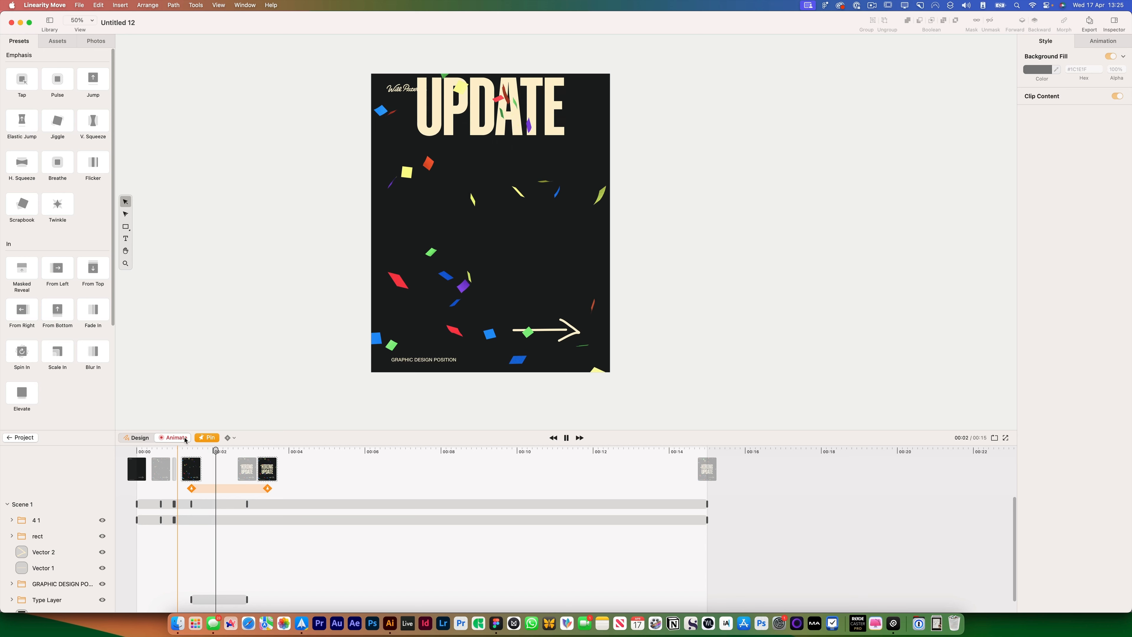
# Shorten the headline's drop-in animation to end at about 2.4 s and replay it from the start.
pyautogui.press('space')
pyautogui.moveTo(247, 600); pyautogui.dragTo(230, 600)
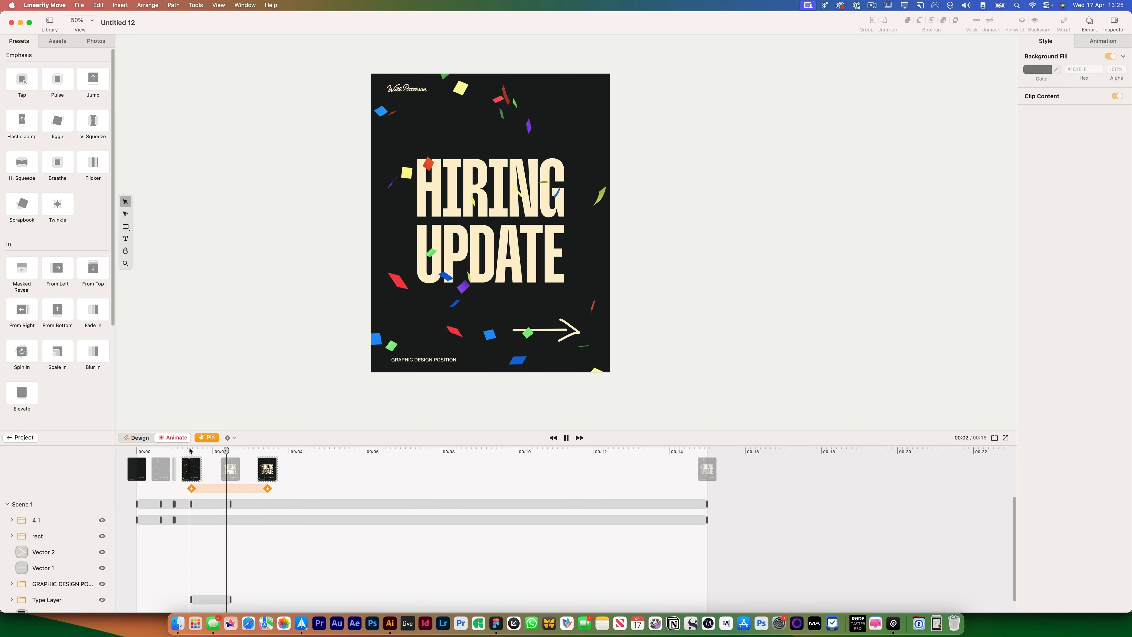
pyautogui.moveTo(190, 448); pyautogui.dragTo(79, 435)
pyautogui.press('space')
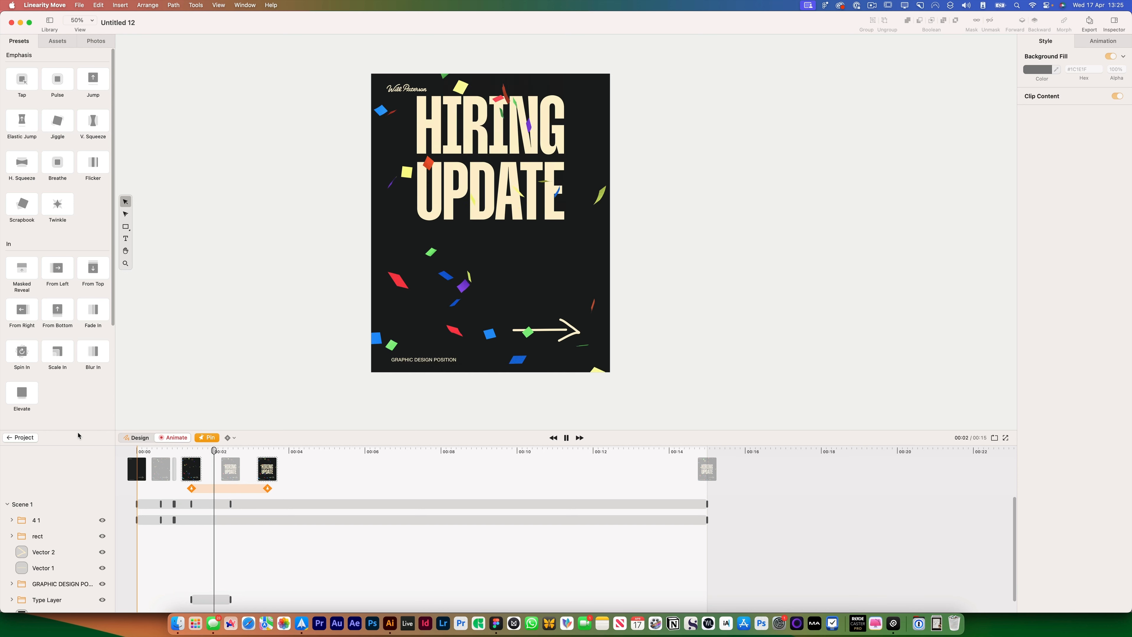
pyautogui.press('space')
# Shift and shorten the headline's drop-in to run from about 0.8 s to 1.6 s, replaying the scene to check the timing.
pyautogui.moveTo(198, 596); pyautogui.dragTo(178, 598)
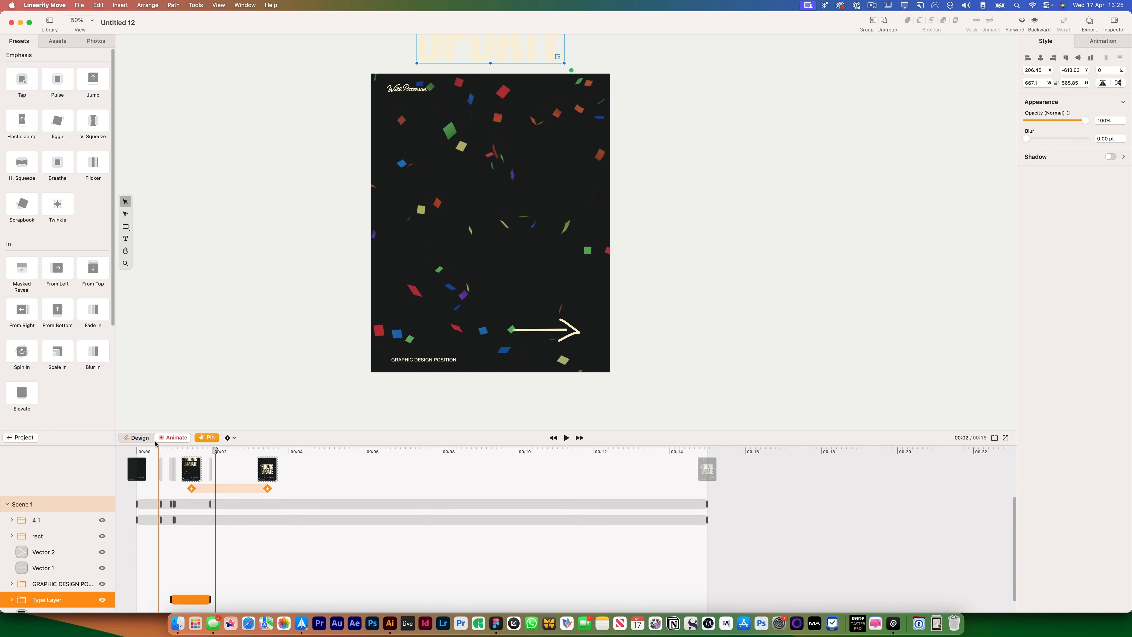
pyautogui.press('space')
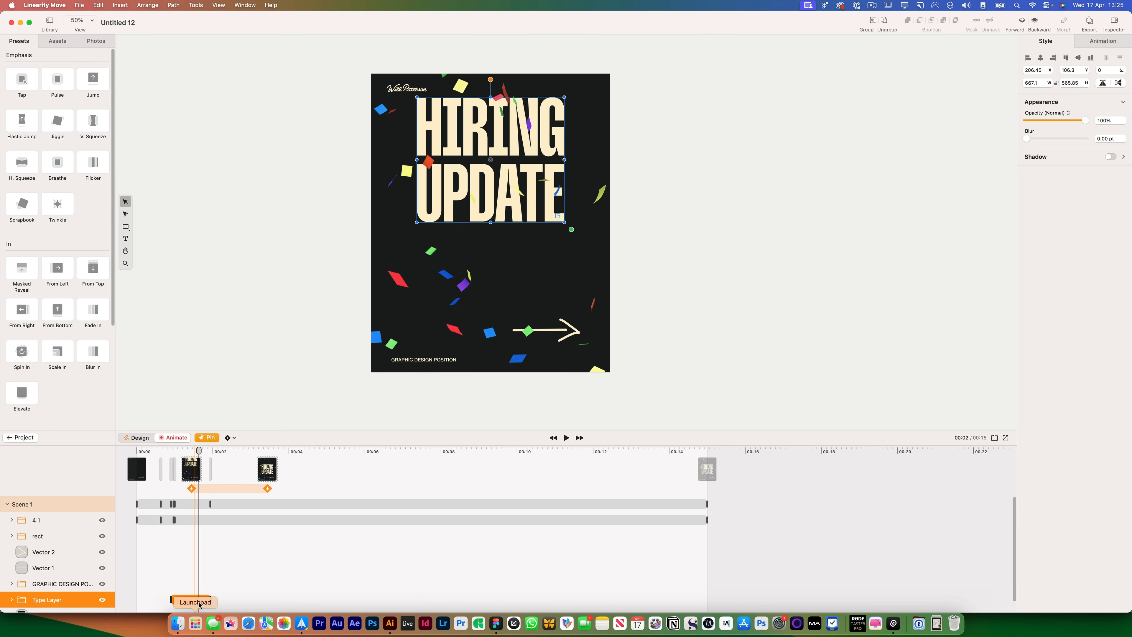
pyautogui.press('space')
pyautogui.moveTo(204, 603); pyautogui.dragTo(200, 602)
pyautogui.press('space')
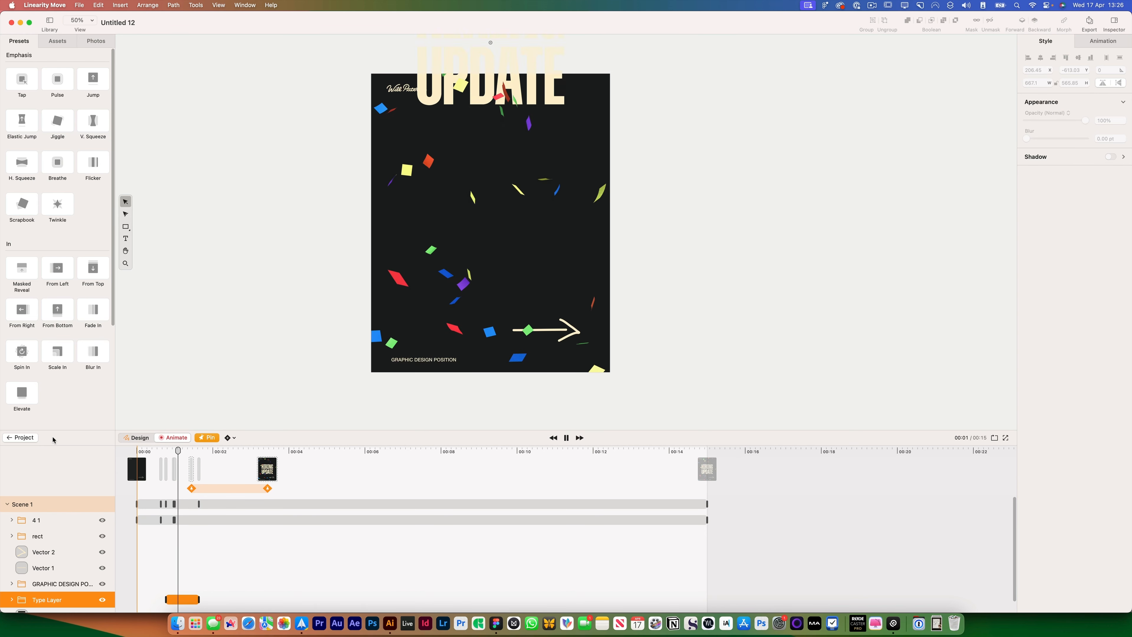
pyautogui.press('space')
# Move the pinned keyframe range to start at about 2.5 s and shorten it to end at about 4 s.
pyautogui.click(342, 486)
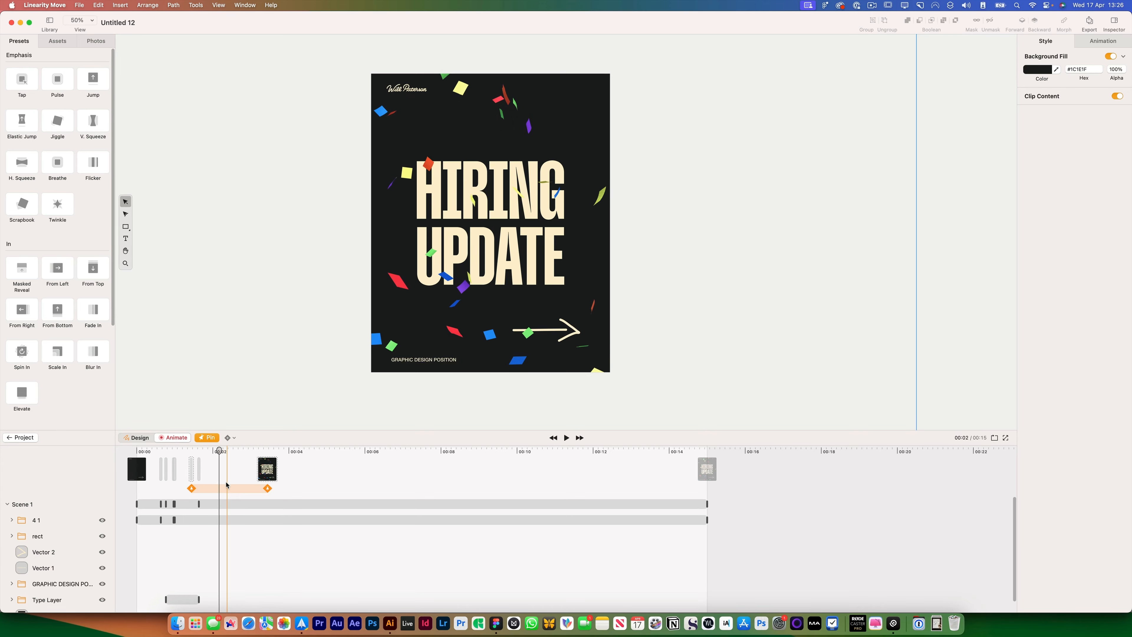
pyautogui.moveTo(227, 485); pyautogui.dragTo(266, 486)
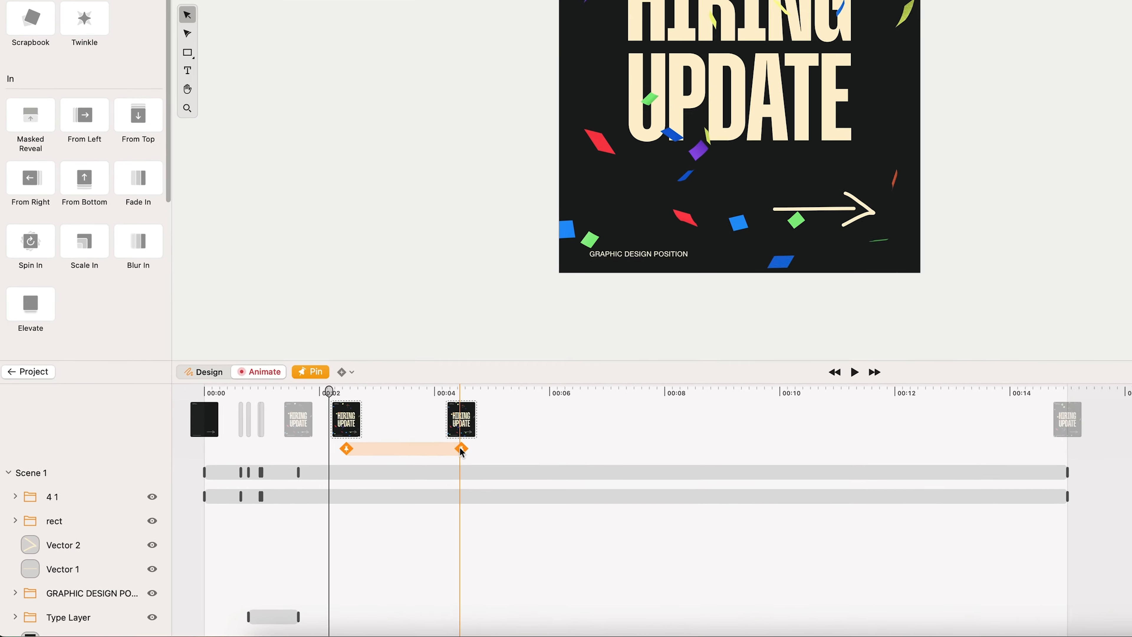
pyautogui.moveTo(460, 451); pyautogui.dragTo(431, 448)
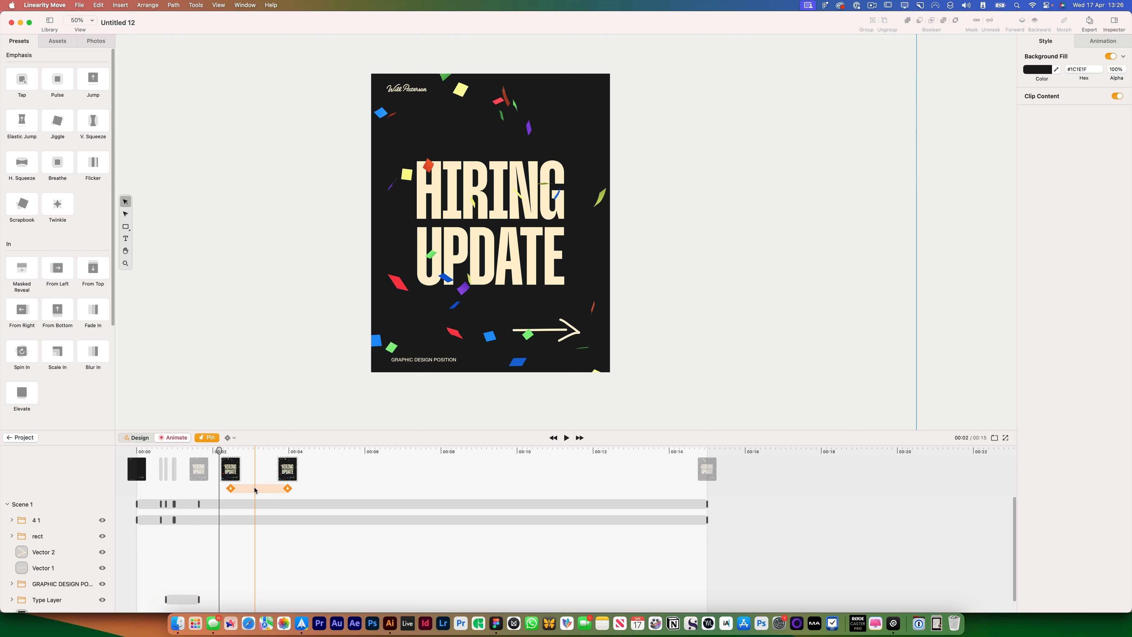
# Group the arrow's two strokes, Vector 1 and Vector 2, and rename the group Arrow.
pyautogui.scroll(-1, 67, 583)
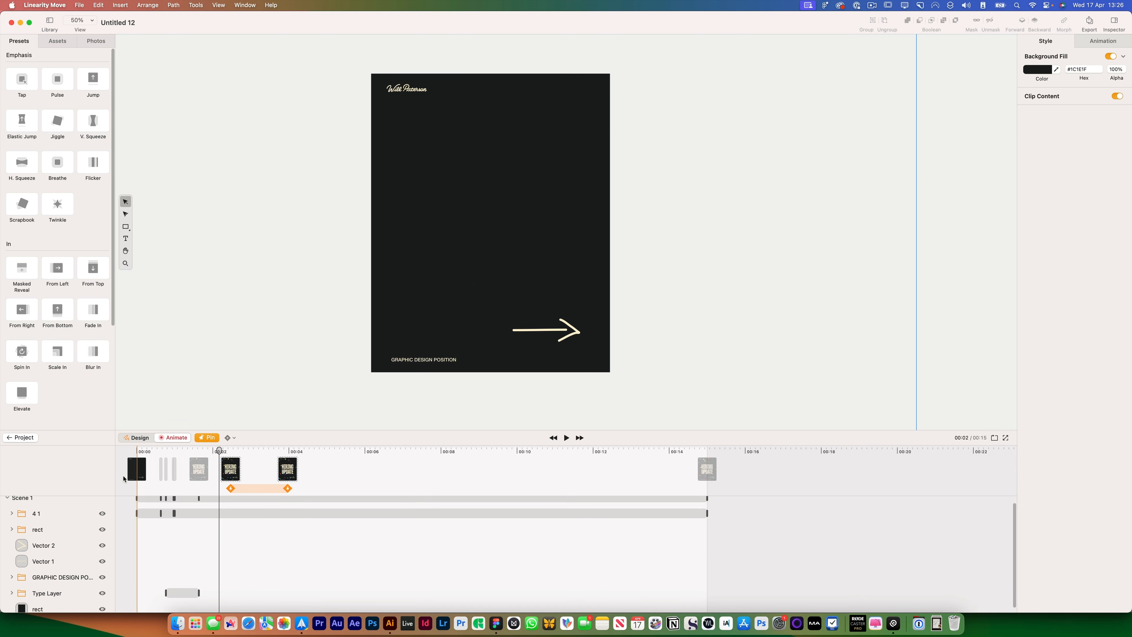
pyautogui.click(577, 330)
pyautogui.click(561, 330)
pyautogui.keyDown('shift'); pyautogui.click(577, 330); pyautogui.keyUp('shift')
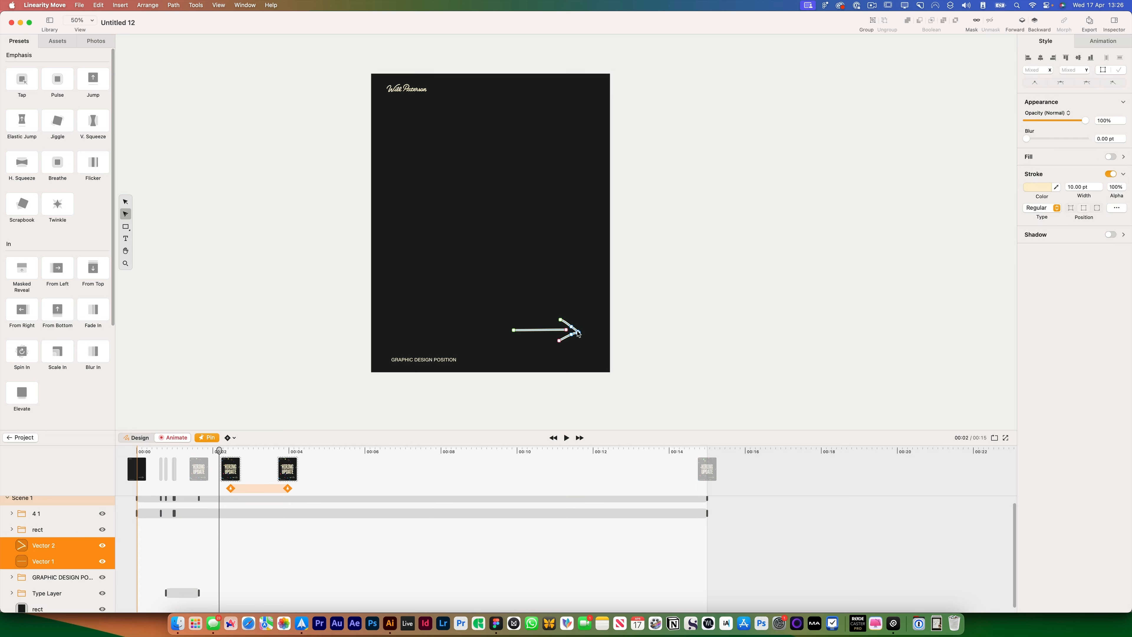
pyautogui.press('super+g')
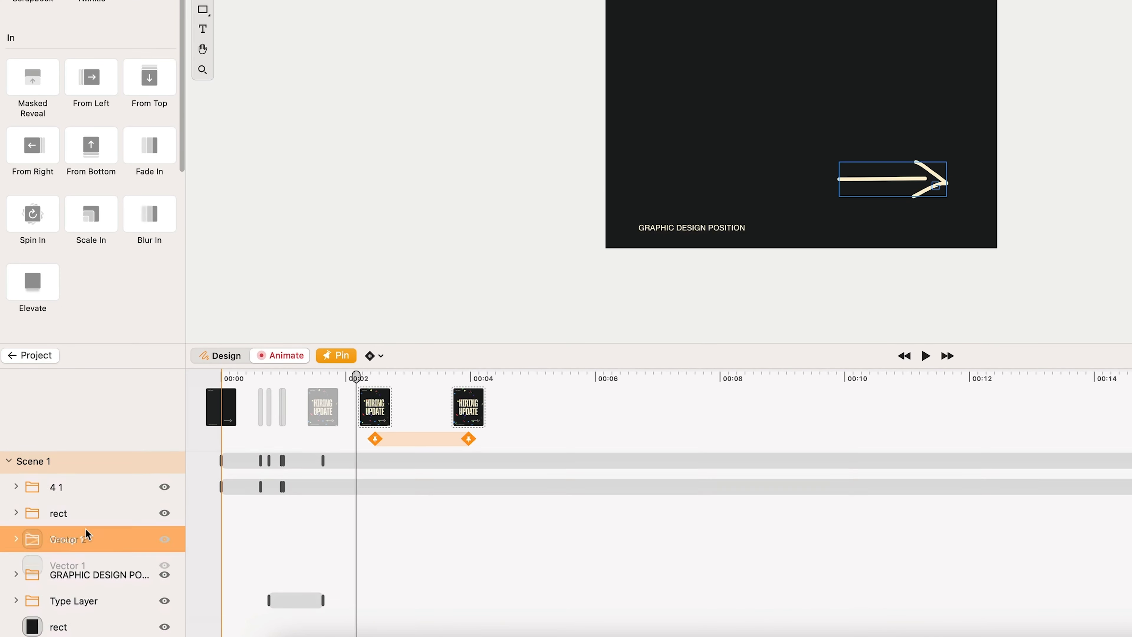
pyautogui.press('Return')
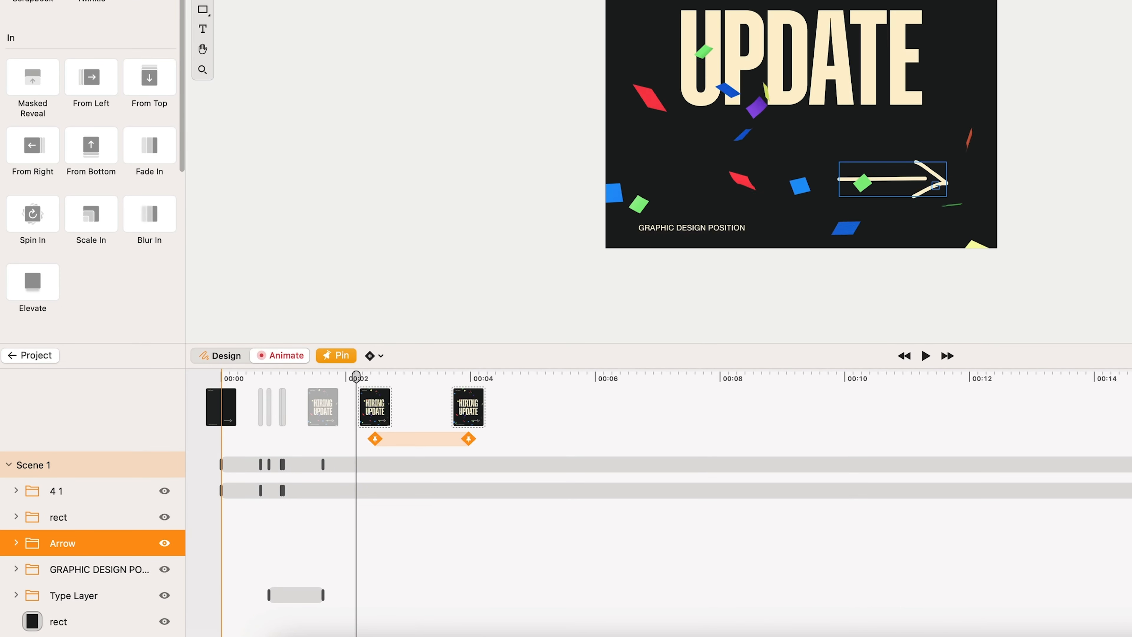
# In Design mode, draw a rectangle covering the arrow, fill it with orange-red #FF603B and lower its opacity to 27%.
pyautogui.click(225, 356)
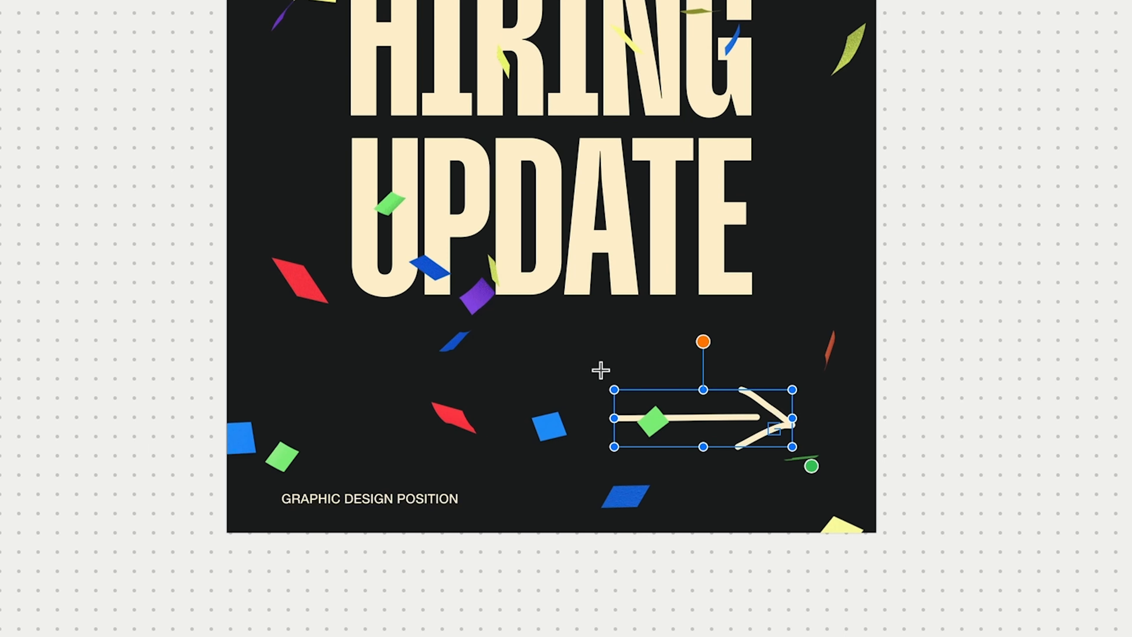
pyautogui.moveTo(601, 370); pyautogui.dragTo(807, 446)
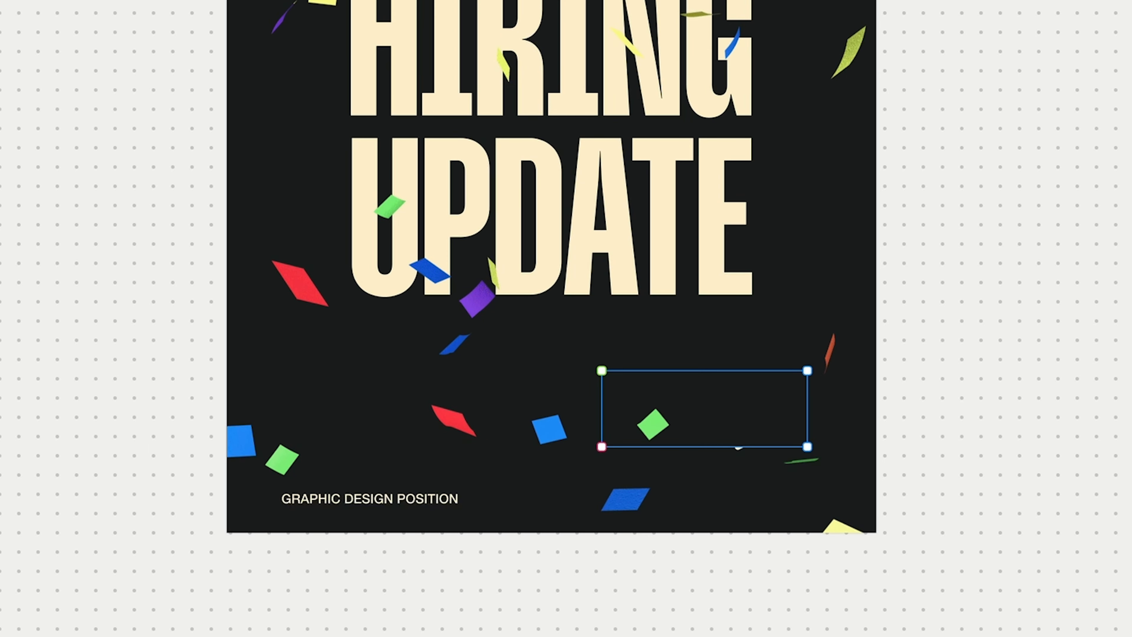
pyautogui.click(1037, 207)
pyautogui.click(975, 285)
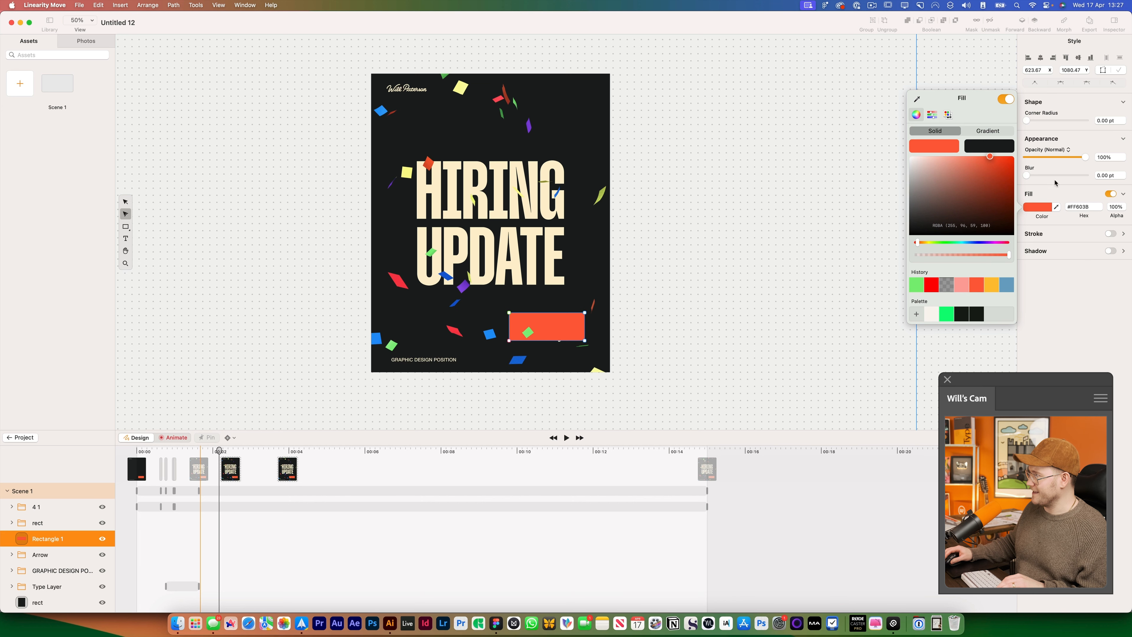
pyautogui.moveTo(1075, 160); pyautogui.dragTo(1043, 163)
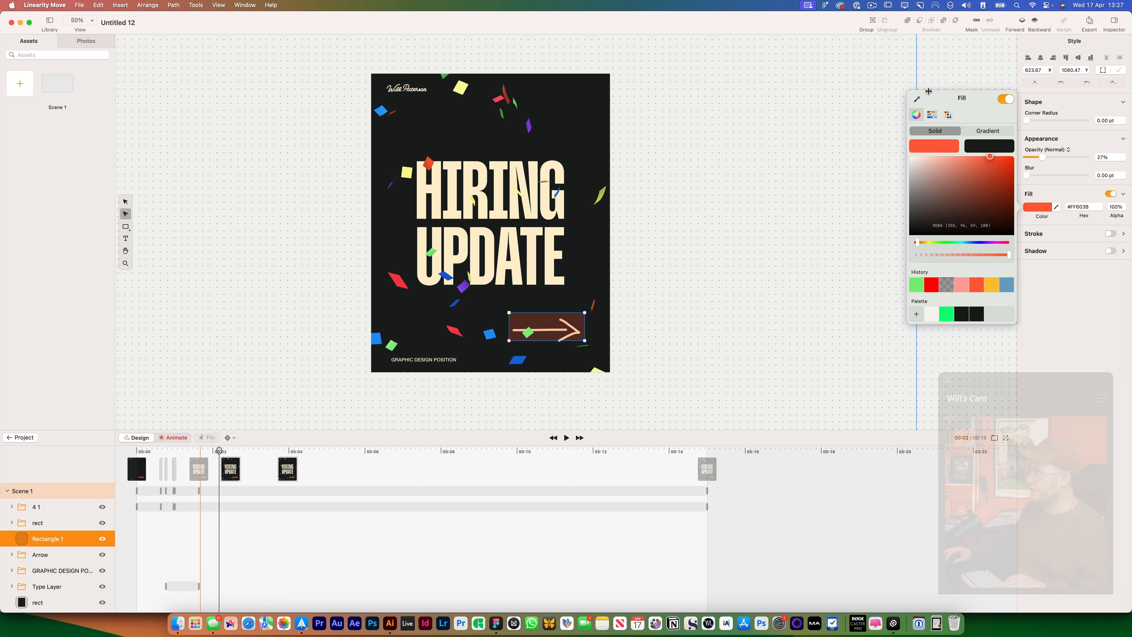
pyautogui.doubleClick(552, 320)
# Rename the rectangle Arrow Mask and nudge it down so it is evenly placed over the arrow.
pyautogui.click(76, 539)
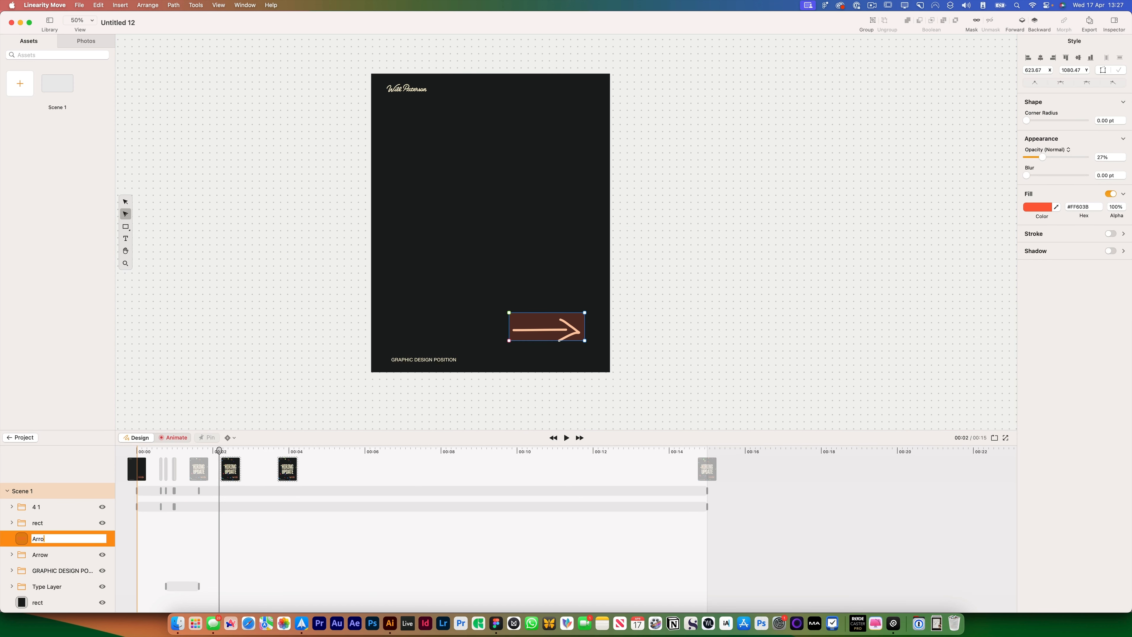
pyautogui.write('Arrow Mask')
pyautogui.press('Return')
pyautogui.hotkey('shift', 'Left')
pyautogui.hotkey('shift', 'Down')
pyautogui.hotkey('shift', 'Down')
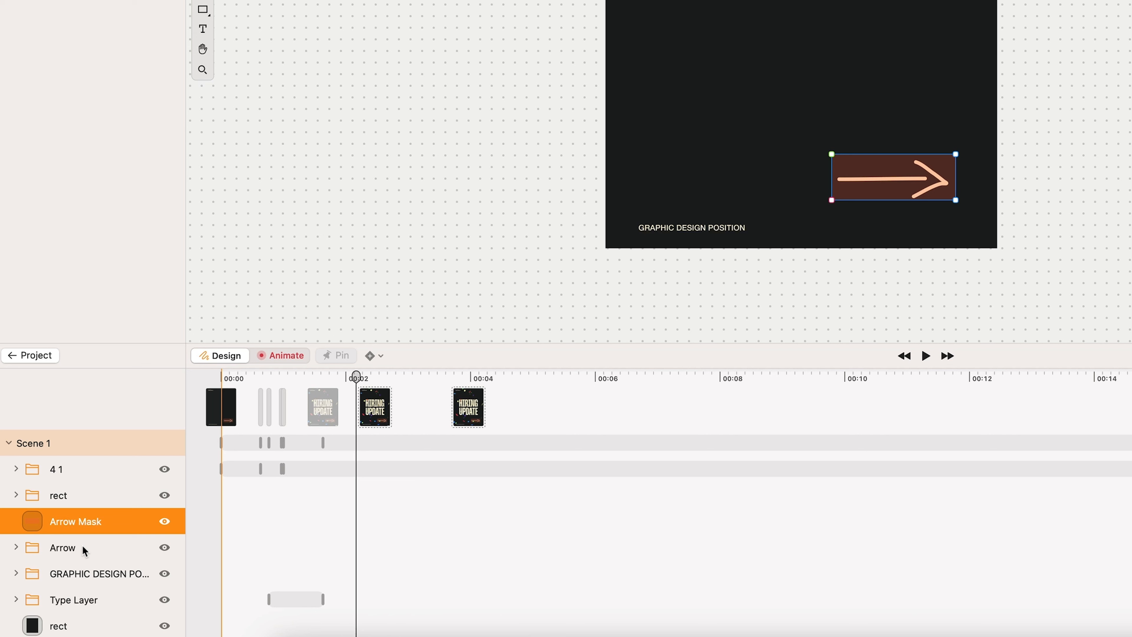
# Place the Arrow Mask rectangle beneath the Arrow group and mask the arrow with it.
pyautogui.moveTo(95, 523); pyautogui.dragTo(88, 562)
pyautogui.click(59, 517)
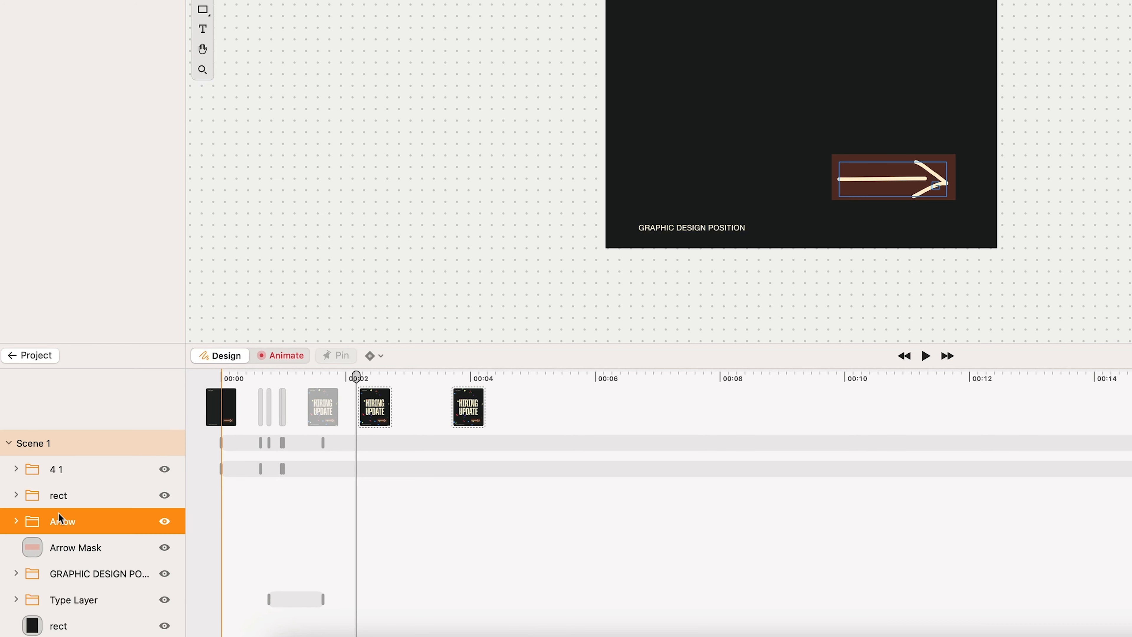
pyautogui.rightClick(66, 531)
pyautogui.click(120, 567)
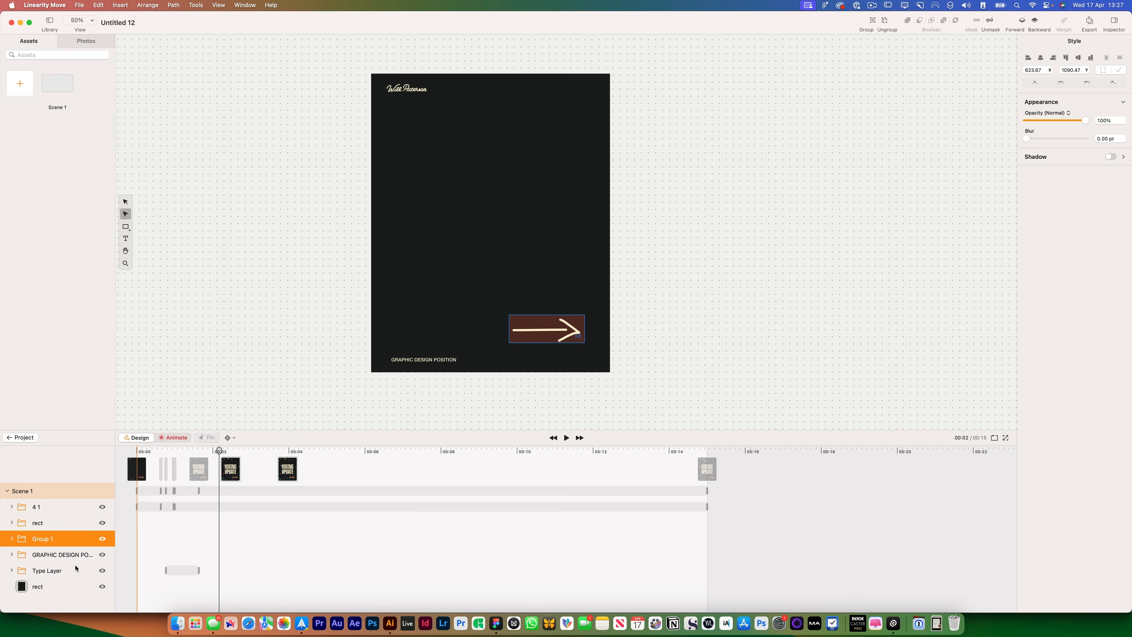
# Rename the masked group Arrow Mask and turn off the fill of the mask rectangle inside it.
pyautogui.click(12, 538)
pyautogui.doubleClick(43, 541)
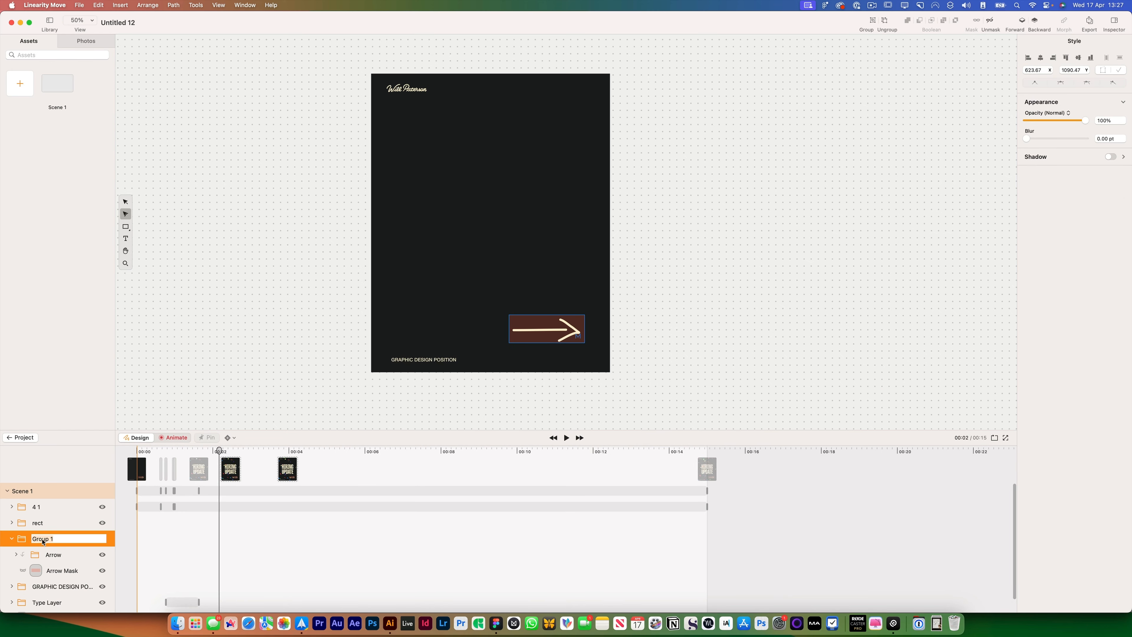
pyautogui.write('Arrow Mask')
pyautogui.click(65, 574)
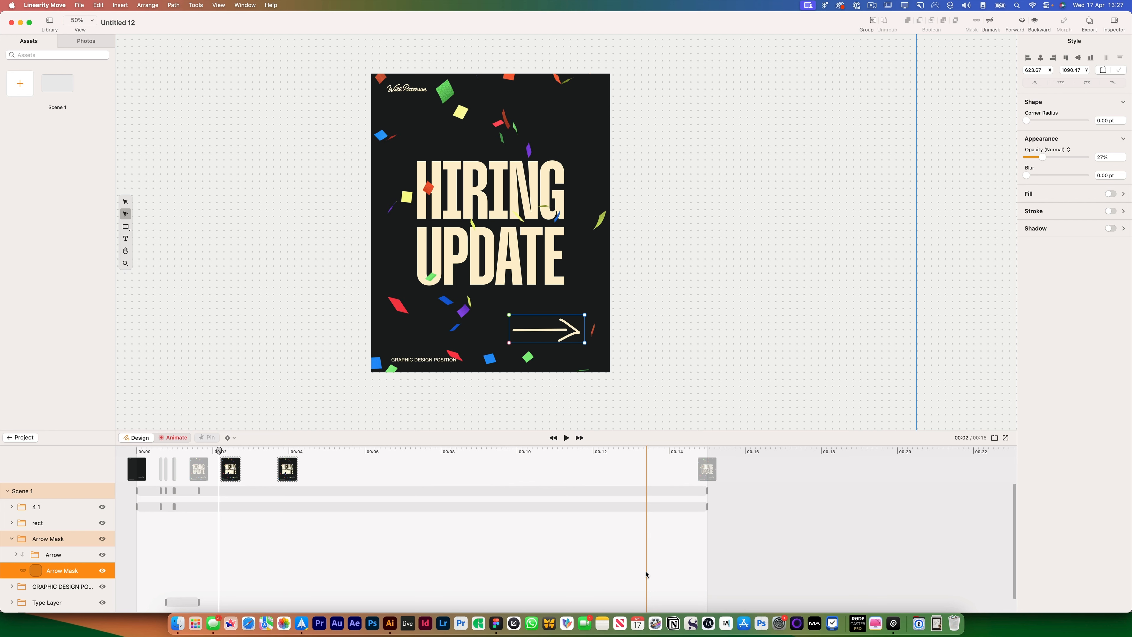
# In Animate mode, move the mask rectangle left off the arrow at about 2.5 s to animate the arrow's reveal, and play it.
pyautogui.click(172, 440)
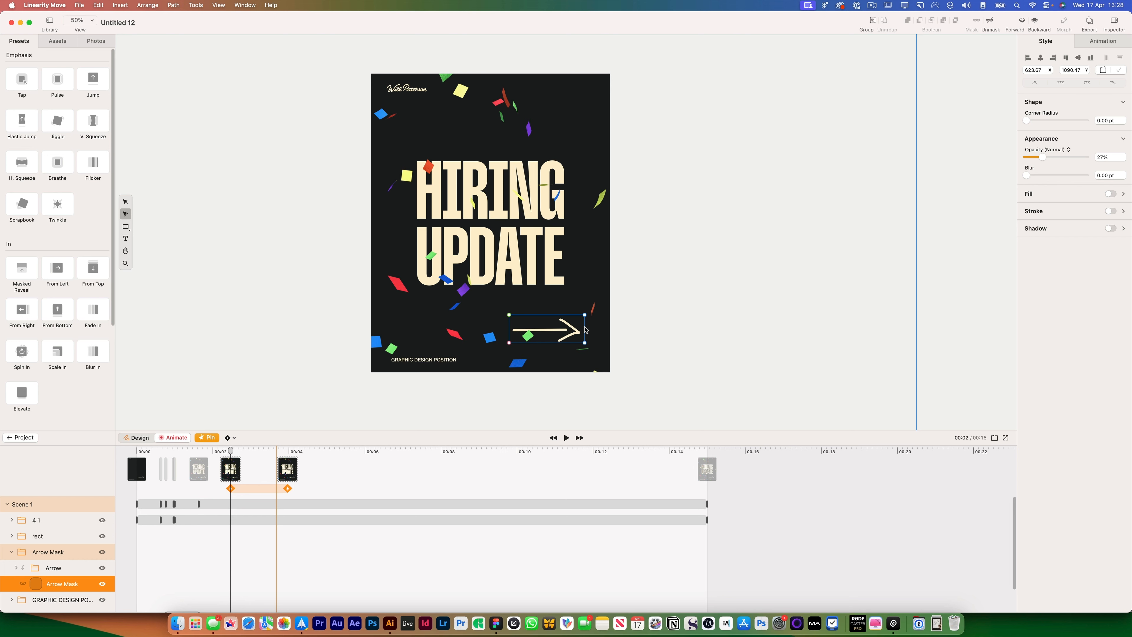
pyautogui.moveTo(586, 329); pyautogui.dragTo(575, 329)
pyautogui.press('super+z')
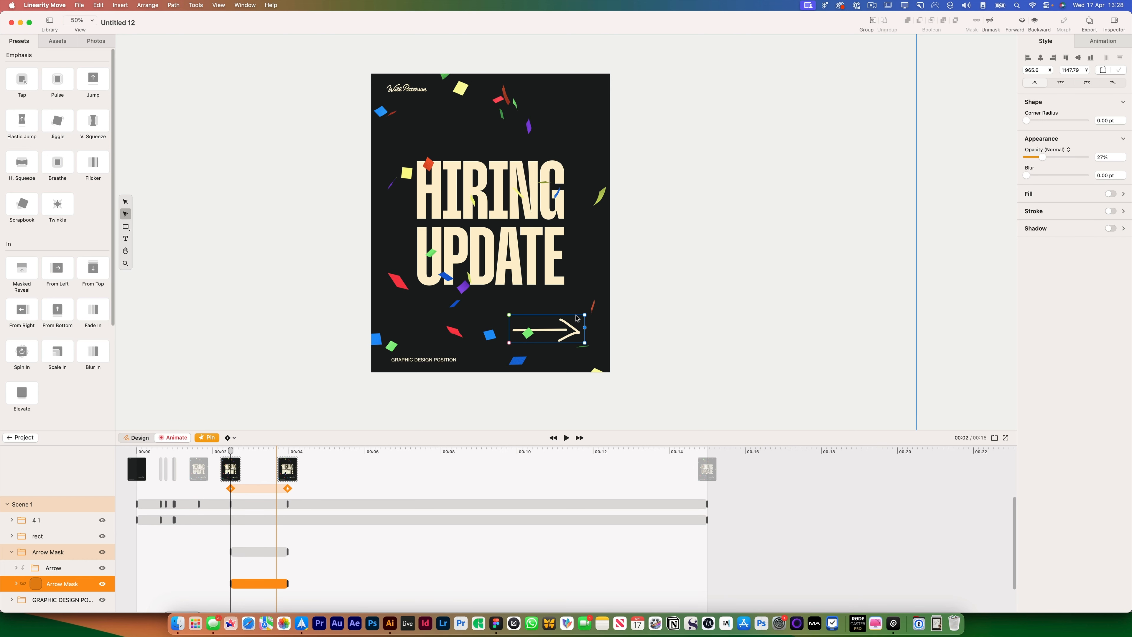
pyautogui.press('Escape')
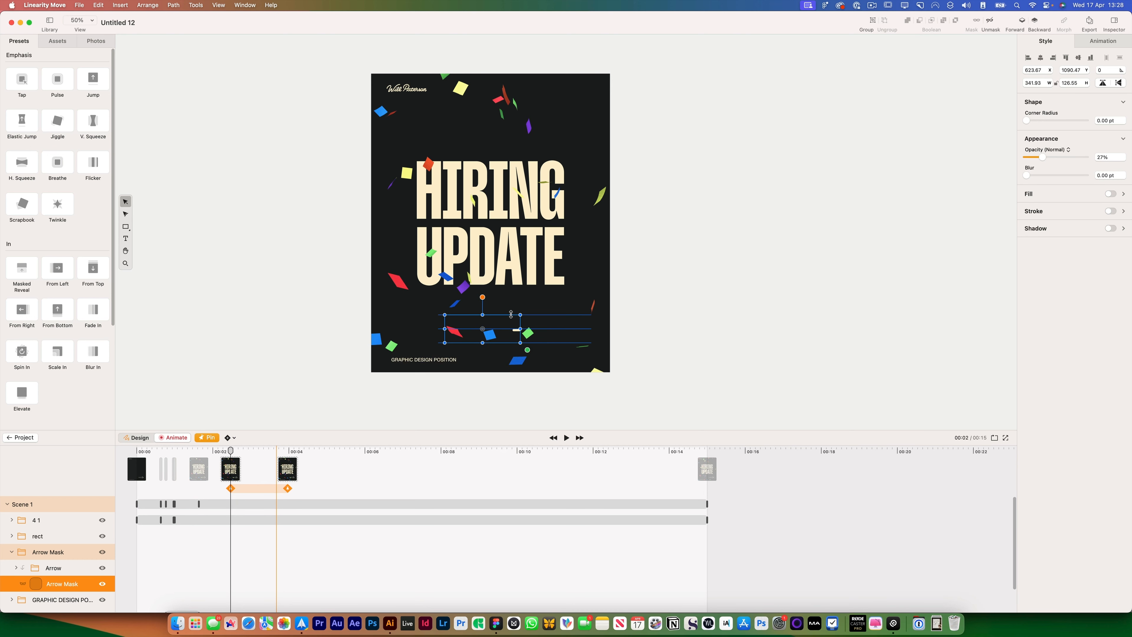
pyautogui.moveTo(503, 314); pyautogui.dragTo(503, 317)
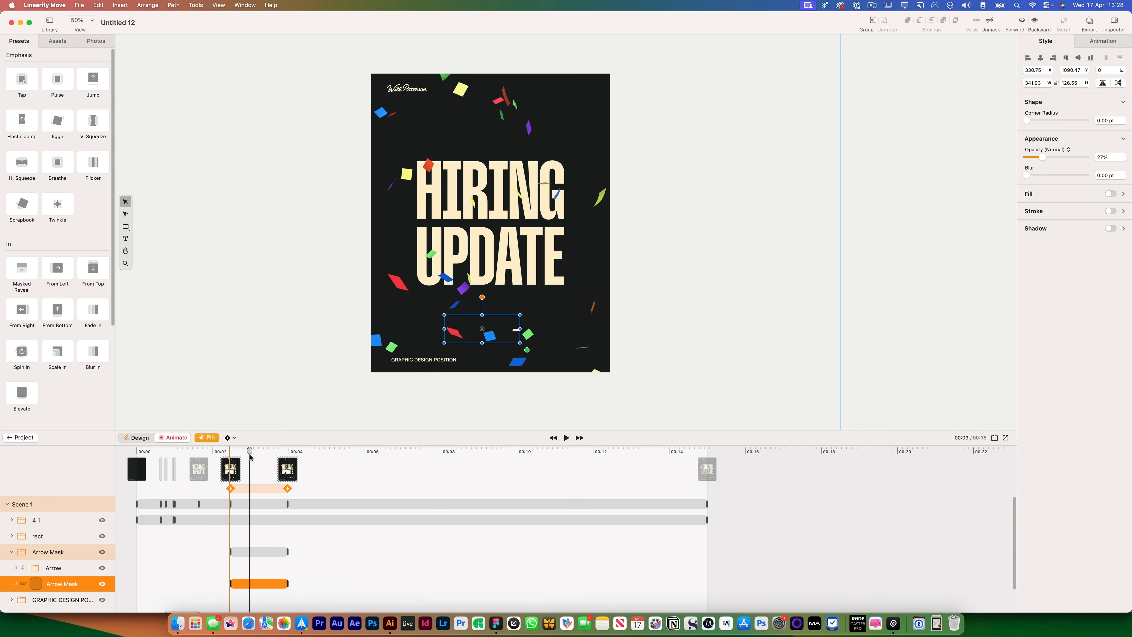
pyautogui.press('space')
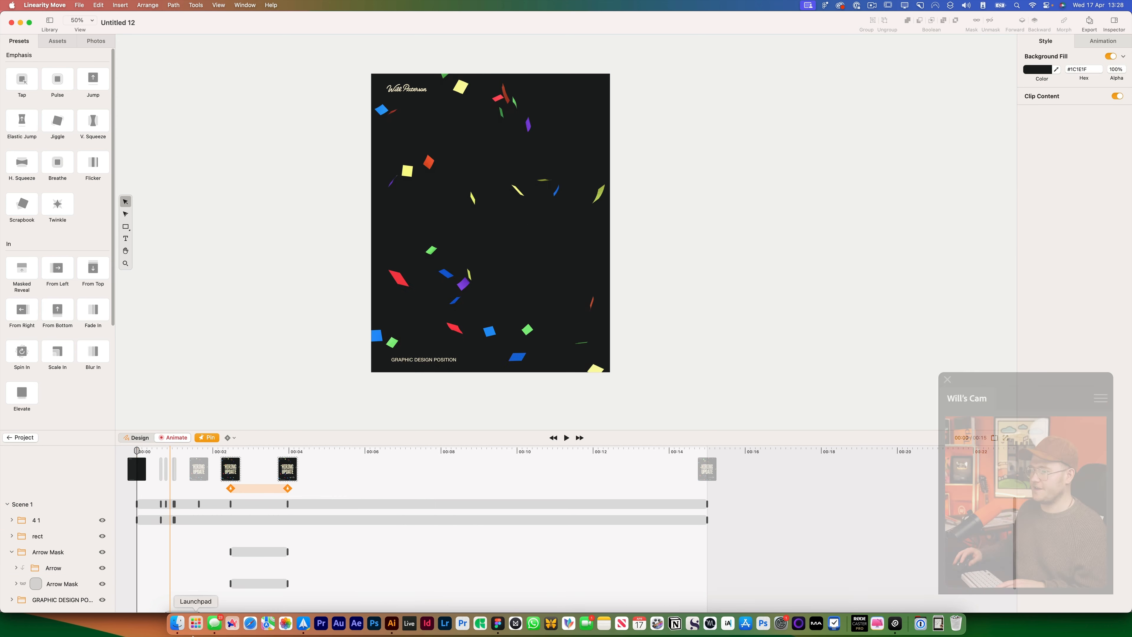
pyautogui.press('space')
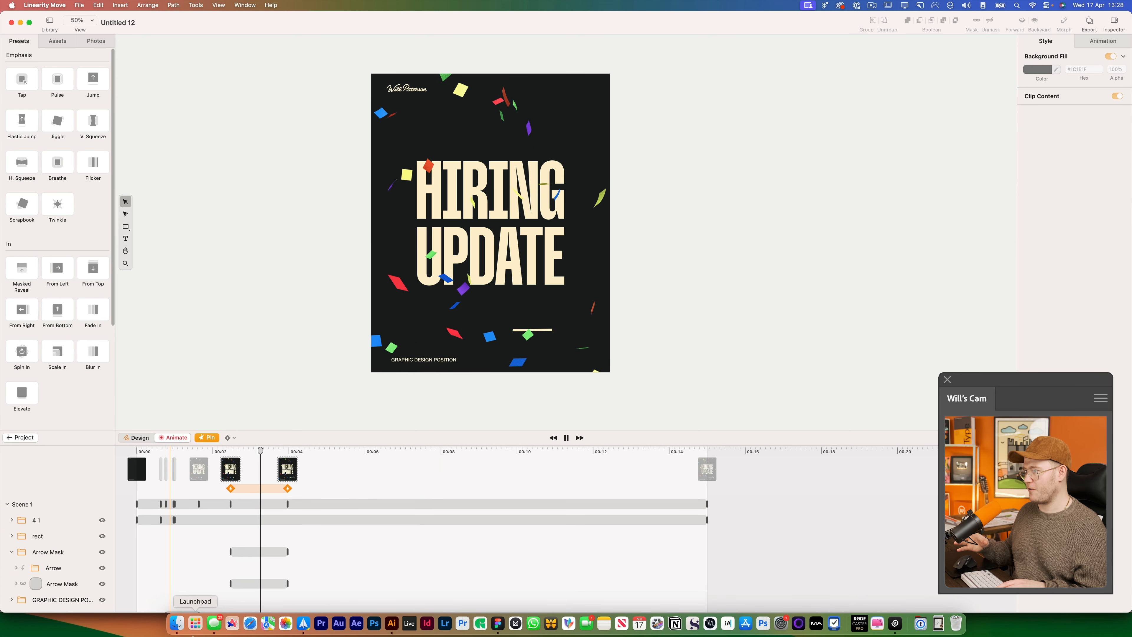
pyautogui.press('space')
# Shift the arrow mask's reveal earlier and shorten it to run from about 1.5 s to 2.3 s, playing it to check.
pyautogui.moveTo(262, 584); pyautogui.dragTo(239, 586)
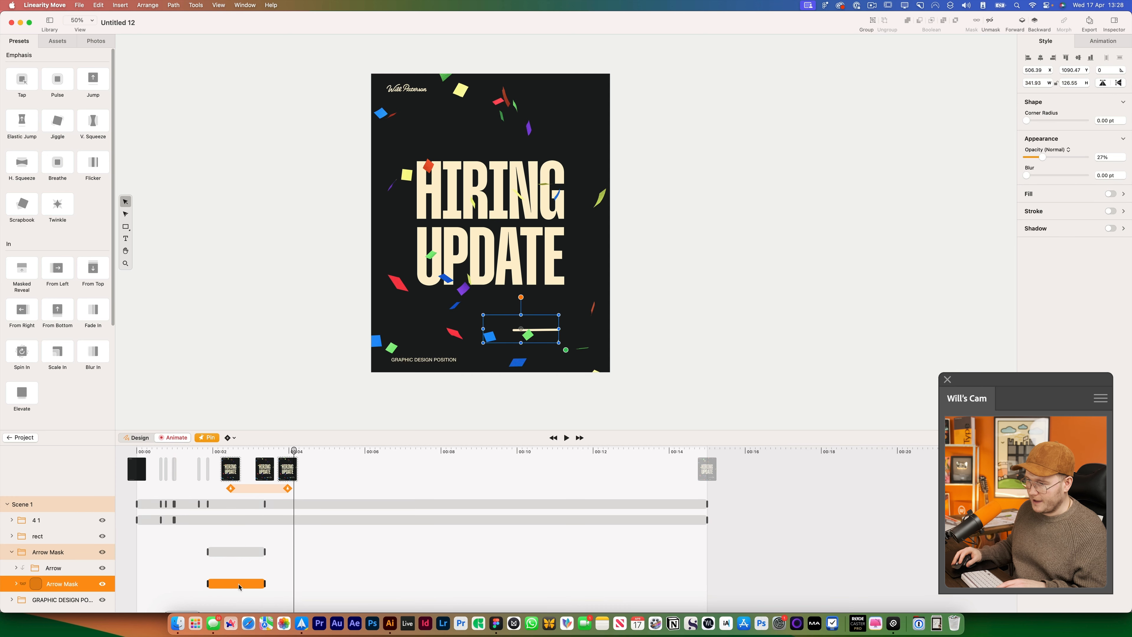
pyautogui.press('space')
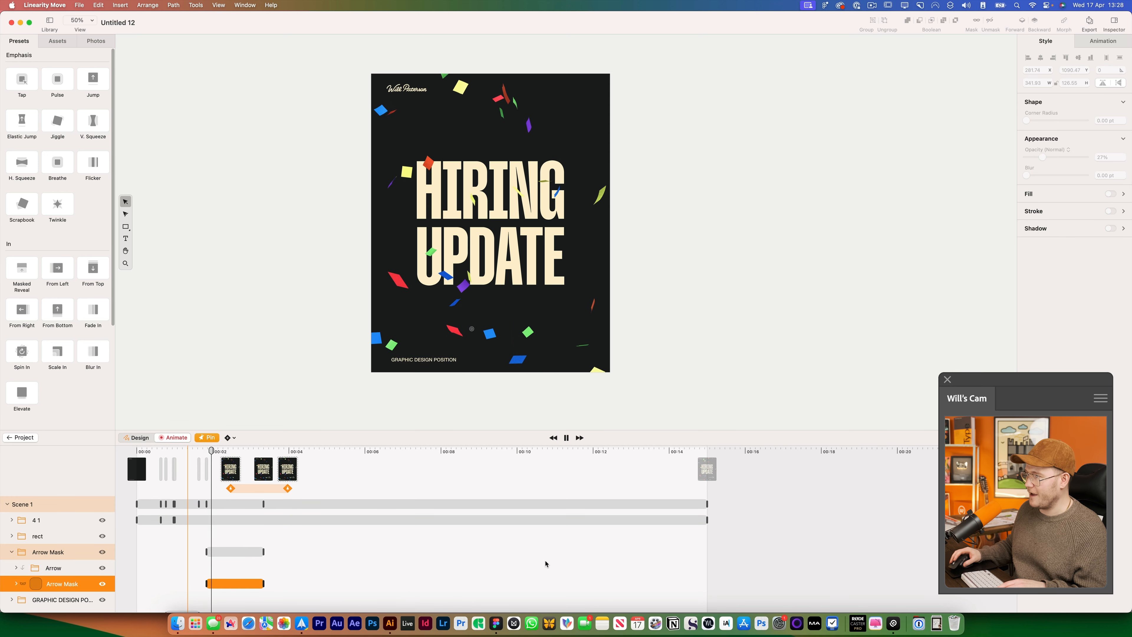
pyautogui.press('space')
pyautogui.click(268, 584)
pyautogui.moveTo(262, 584); pyautogui.dragTo(237, 585)
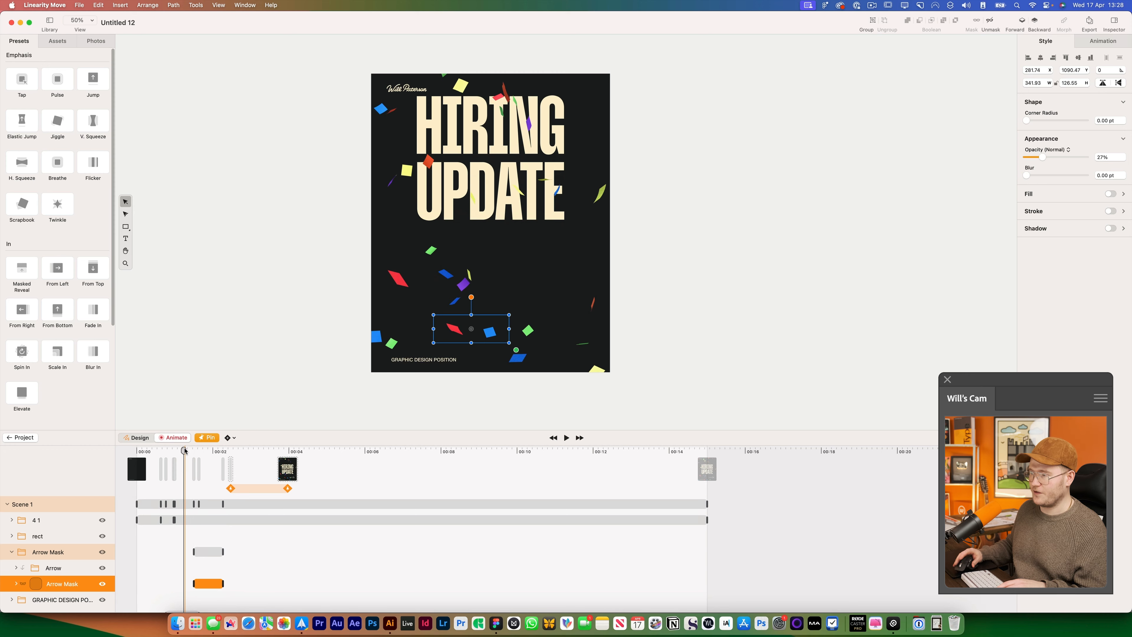
pyautogui.press('space')
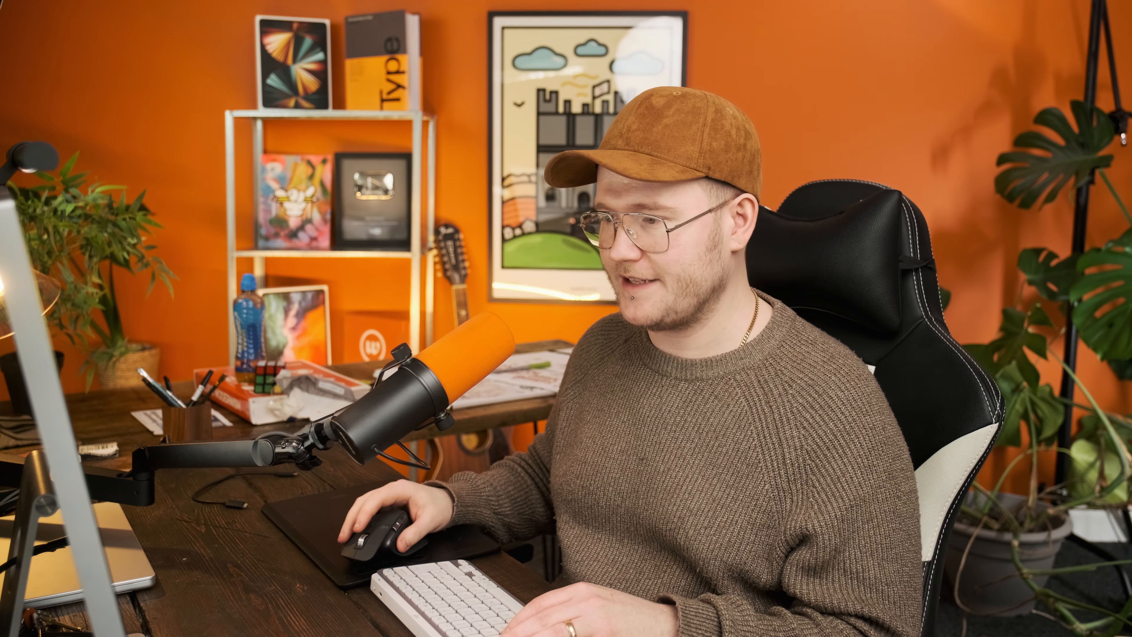
# Move the pinned keyframe range to run from about 3 s to 4.5 s and place the playhead at about 3.7 s.
pyautogui.moveTo(263, 457)
pyautogui.mouseDown()
pyautogui.moveTo(230, 466)
pyautogui.moveTo(264, 456)
pyautogui.mouseUp()
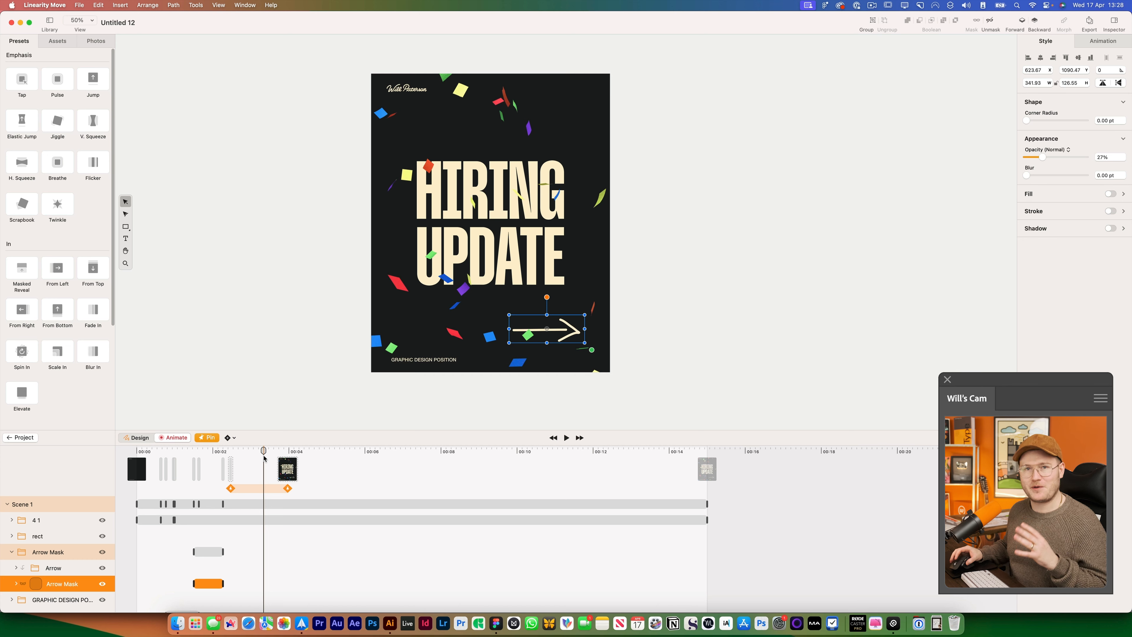
pyautogui.moveTo(265, 488); pyautogui.dragTo(284, 488)
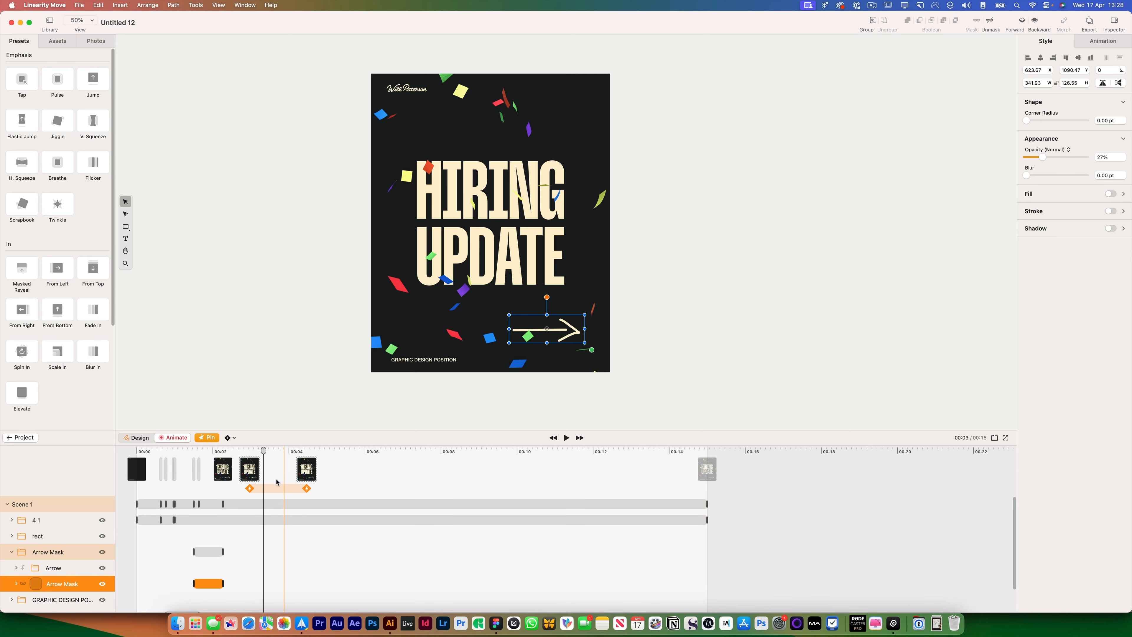
pyautogui.click(275, 459)
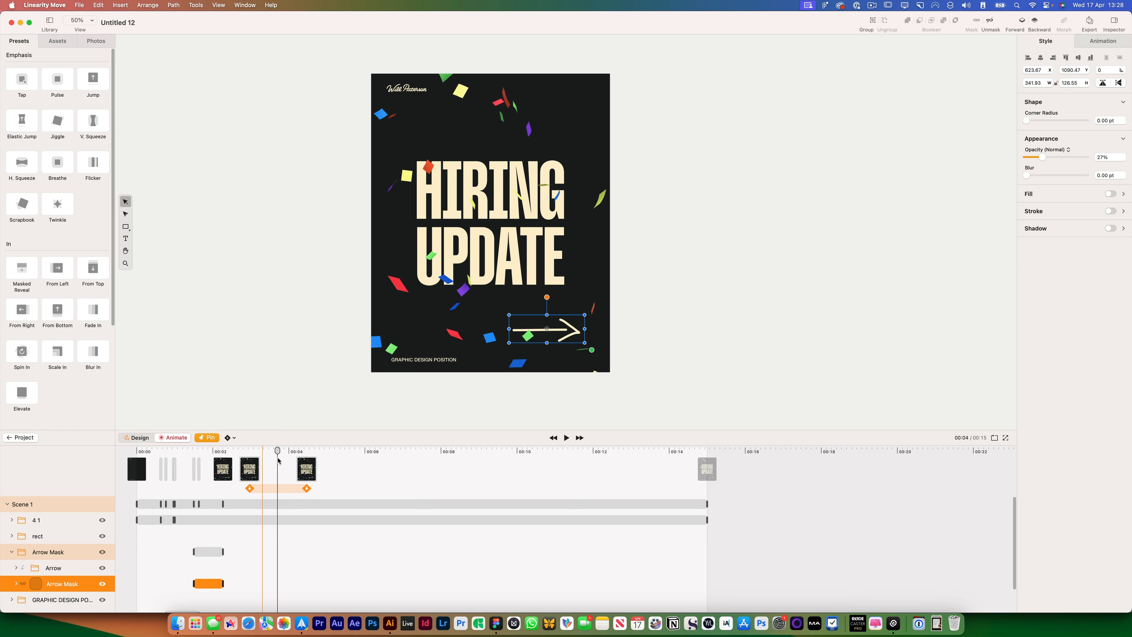
# Rotate the Arrow Mask group to about -8.6° at about 3.7 s within the pinned range and play the wiggle.
pyautogui.click(254, 461)
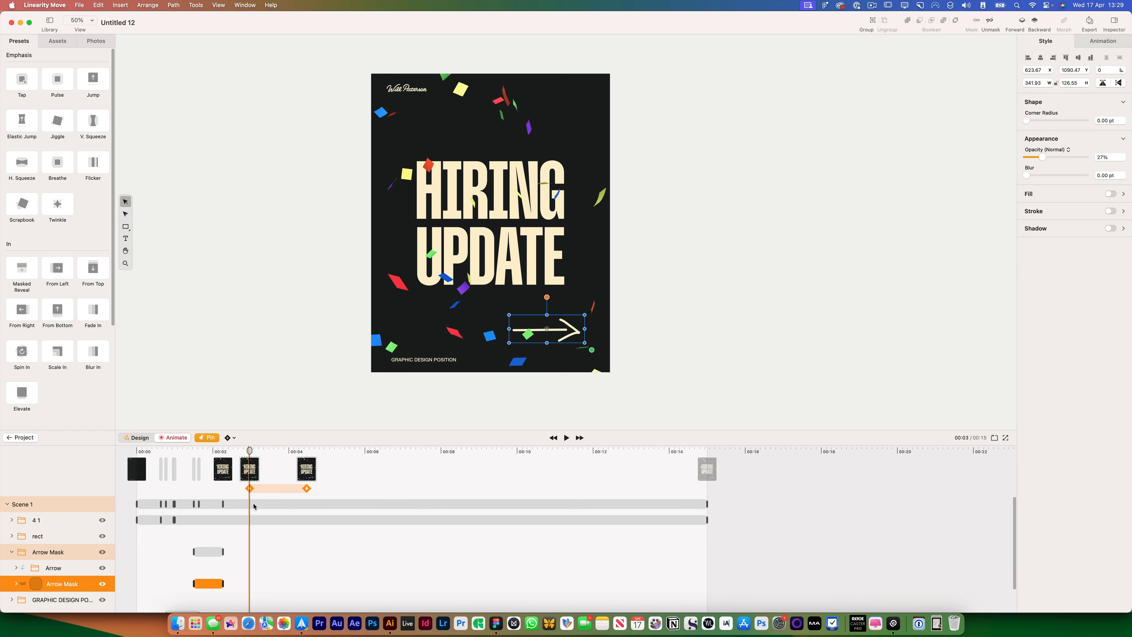
pyautogui.click(272, 458)
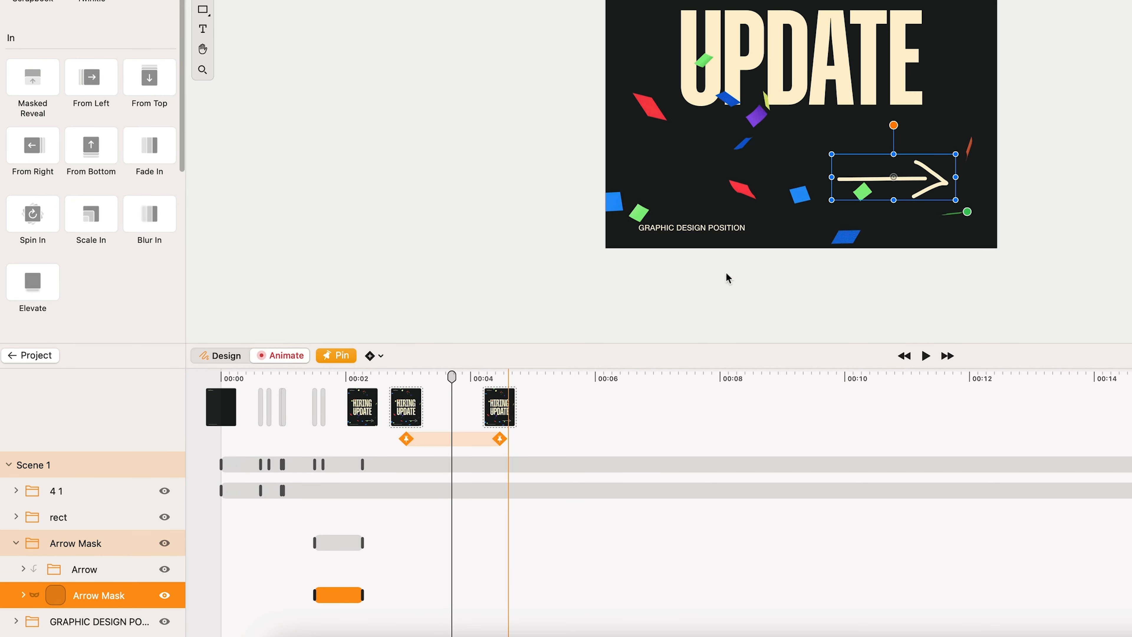
pyautogui.click(102, 564)
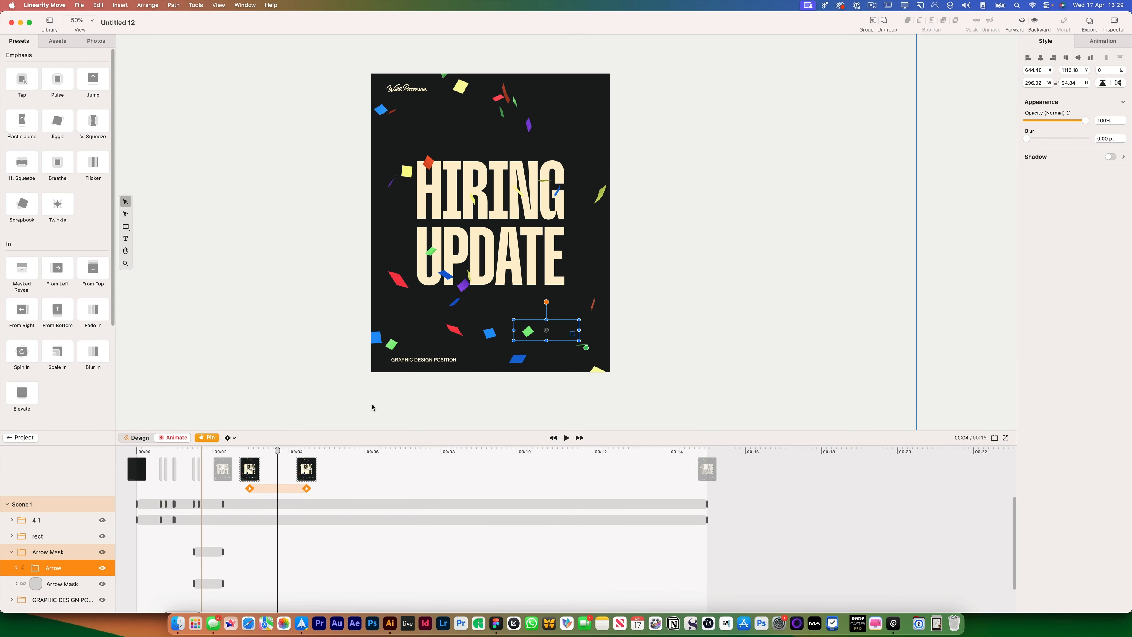
pyautogui.click(546, 329)
pyautogui.moveTo(543, 298); pyautogui.dragTo(543, 301)
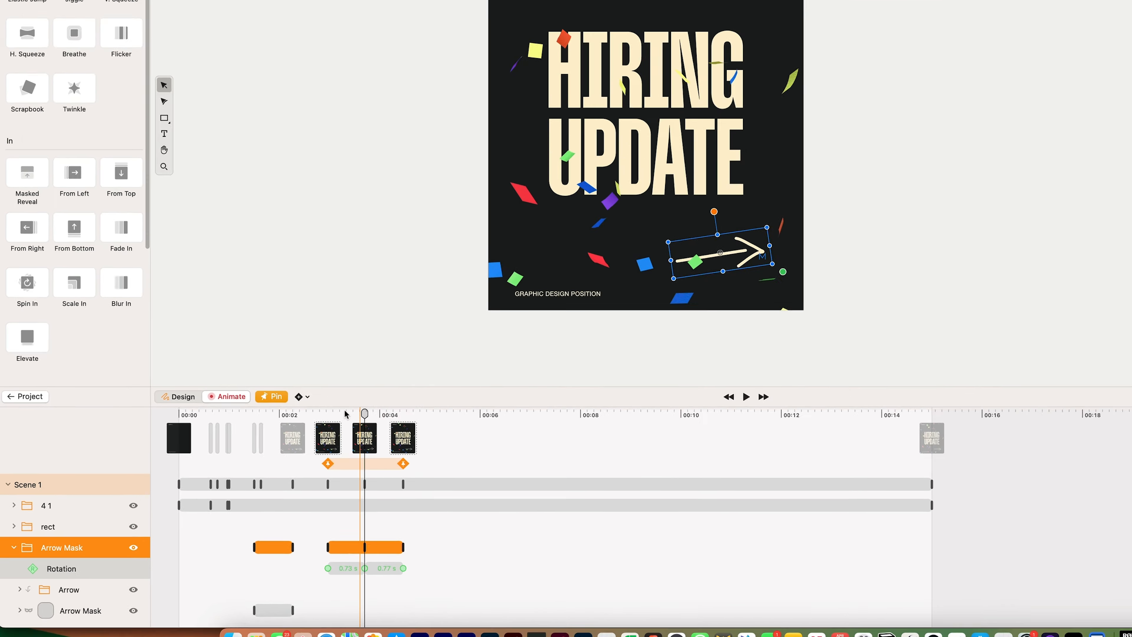
pyautogui.press('space')
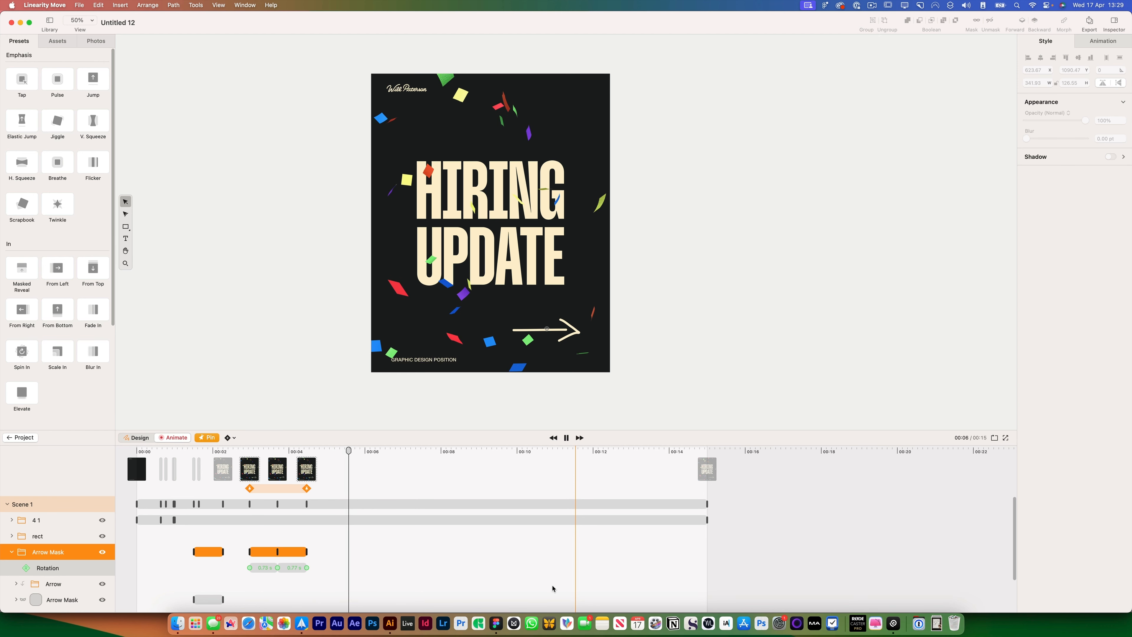
pyautogui.press('space')
# Tighten the arrow's rotation keyframes to peak at about 3.4 s and end at about 3.9 s, playing them to check.
pyautogui.click(309, 553)
pyautogui.moveTo(306, 552); pyautogui.dragTo(286, 555)
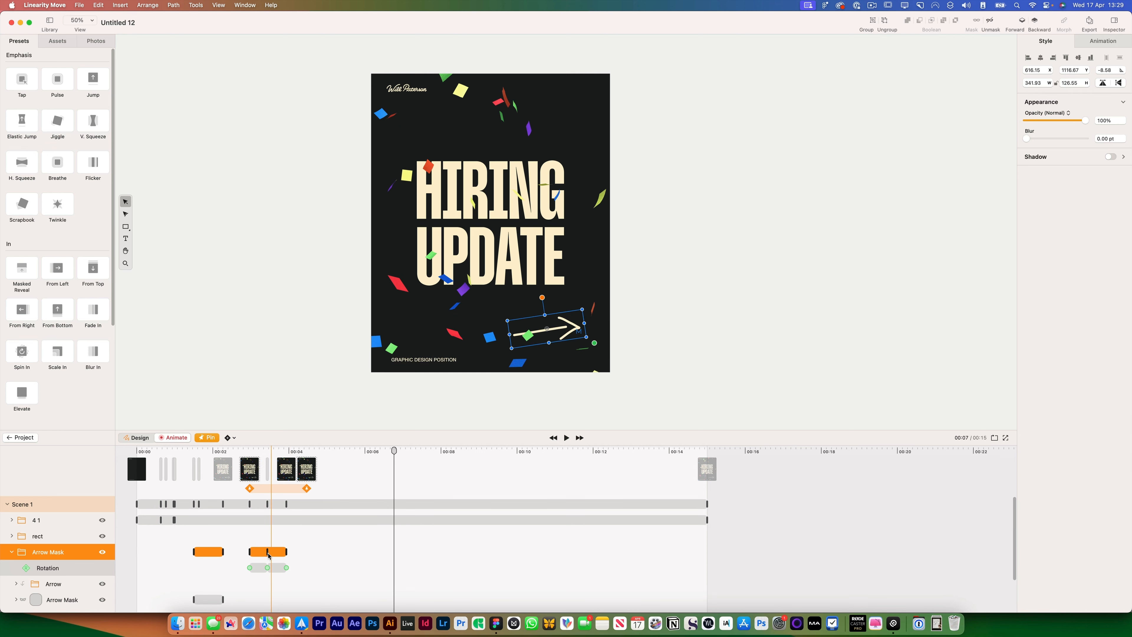
pyautogui.moveTo(269, 554); pyautogui.dragTo(267, 553)
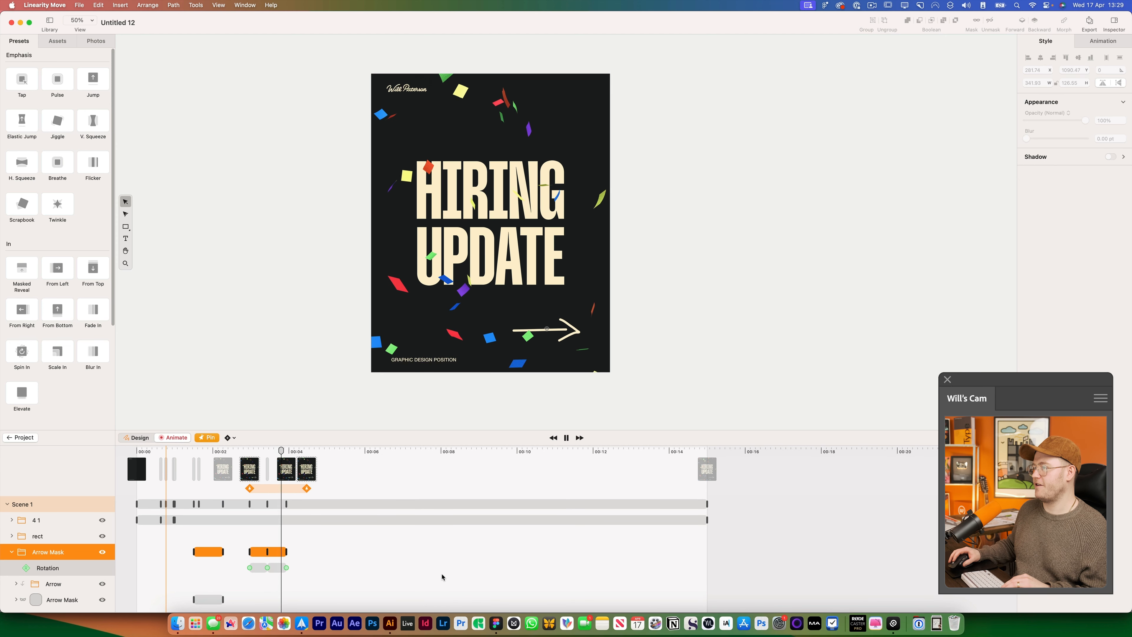
pyautogui.press('space')
# Add a second arrow wiggle pinned from about 5 s to 6 s, rotating Arrow Mask to about -7.3° at 5.5 s, and play it.
pyautogui.click(366, 540)
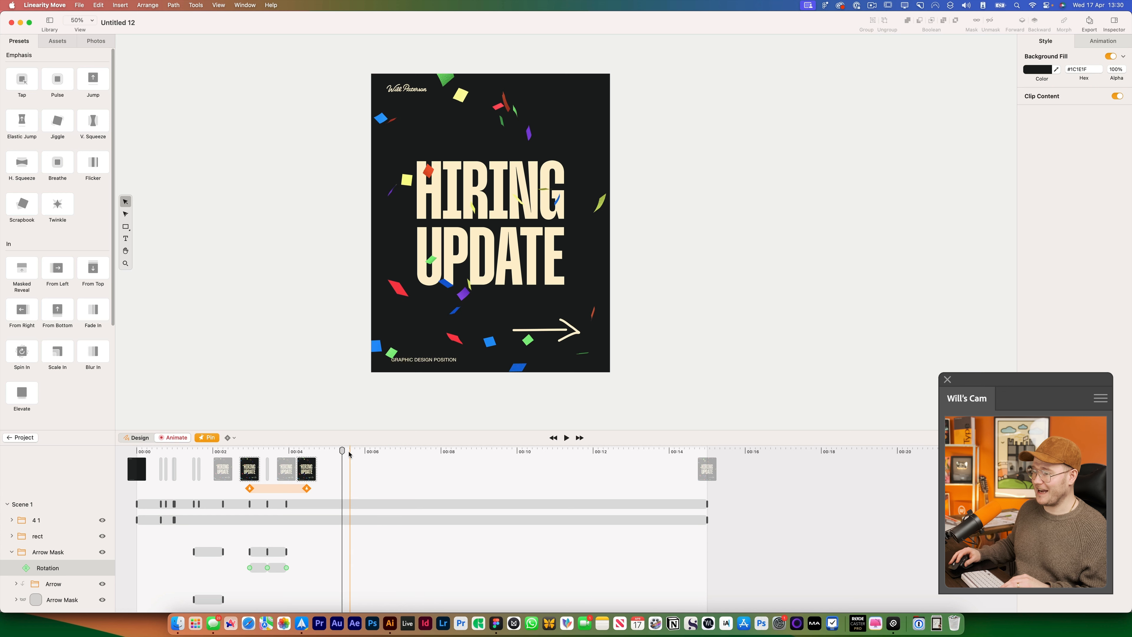
pyautogui.moveTo(274, 482); pyautogui.dragTo(348, 495)
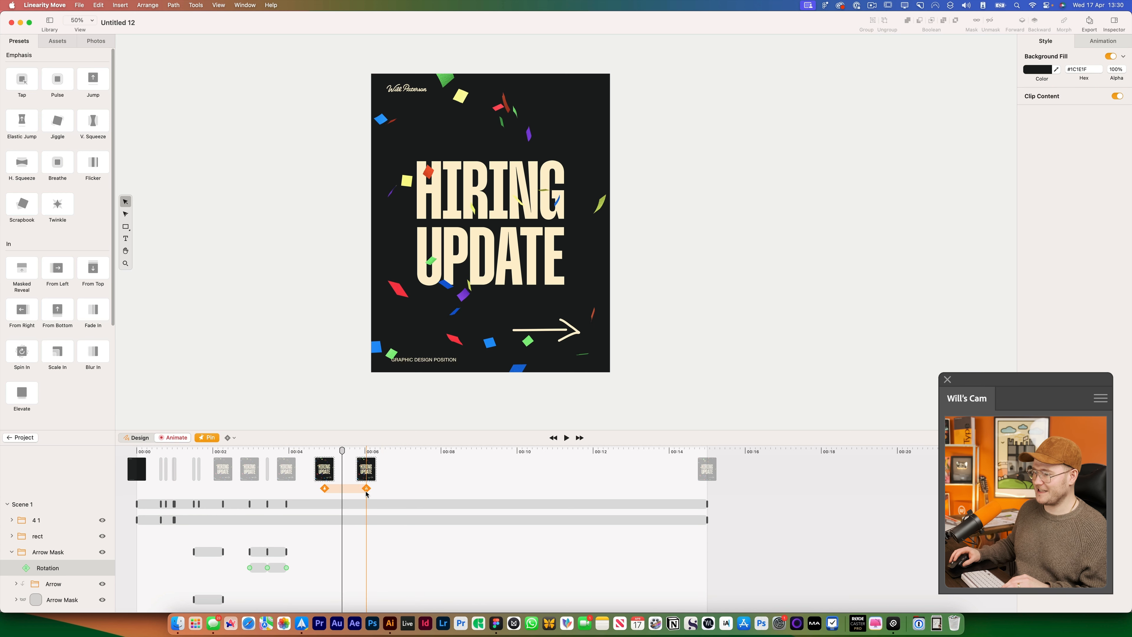
pyautogui.scroll(4, 365, 492)
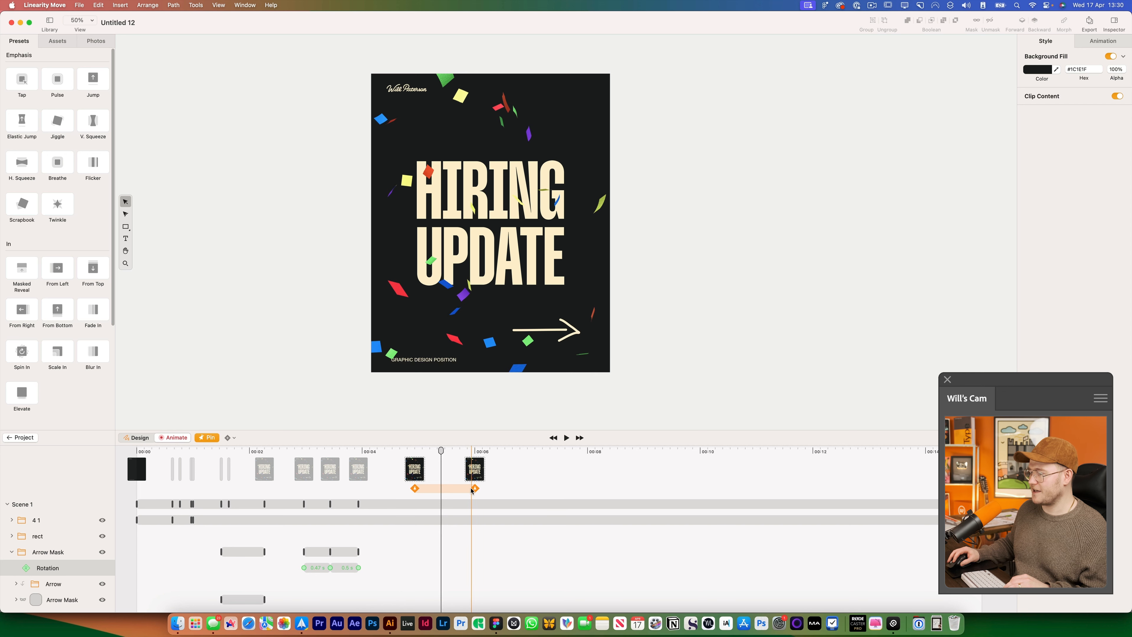
pyautogui.click(547, 330)
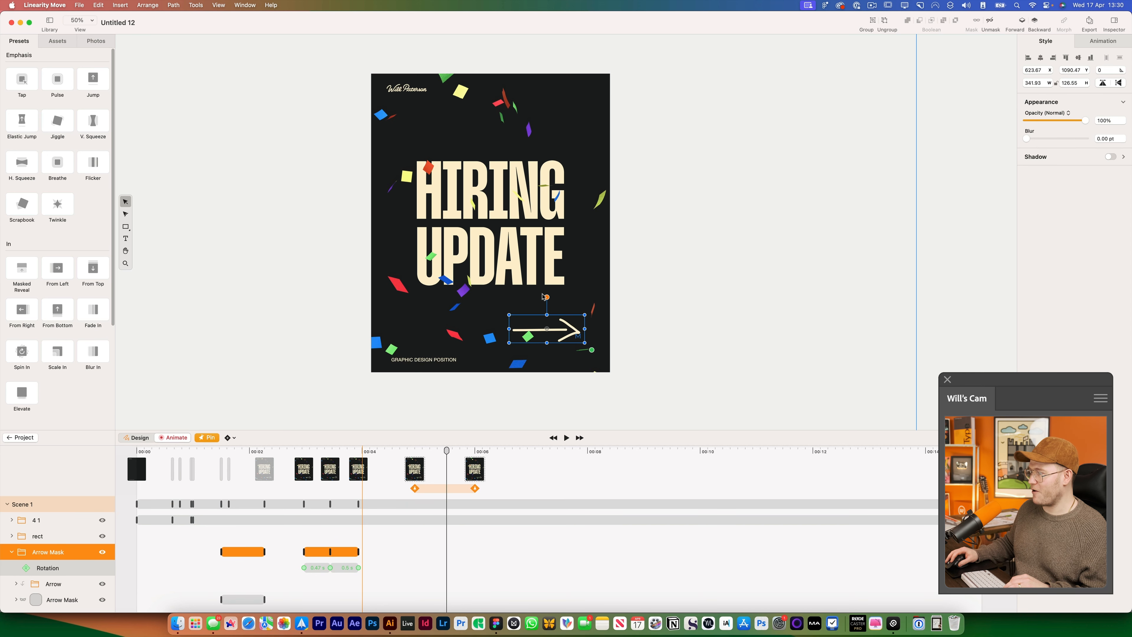
pyautogui.moveTo(542, 296); pyautogui.dragTo(531, 363)
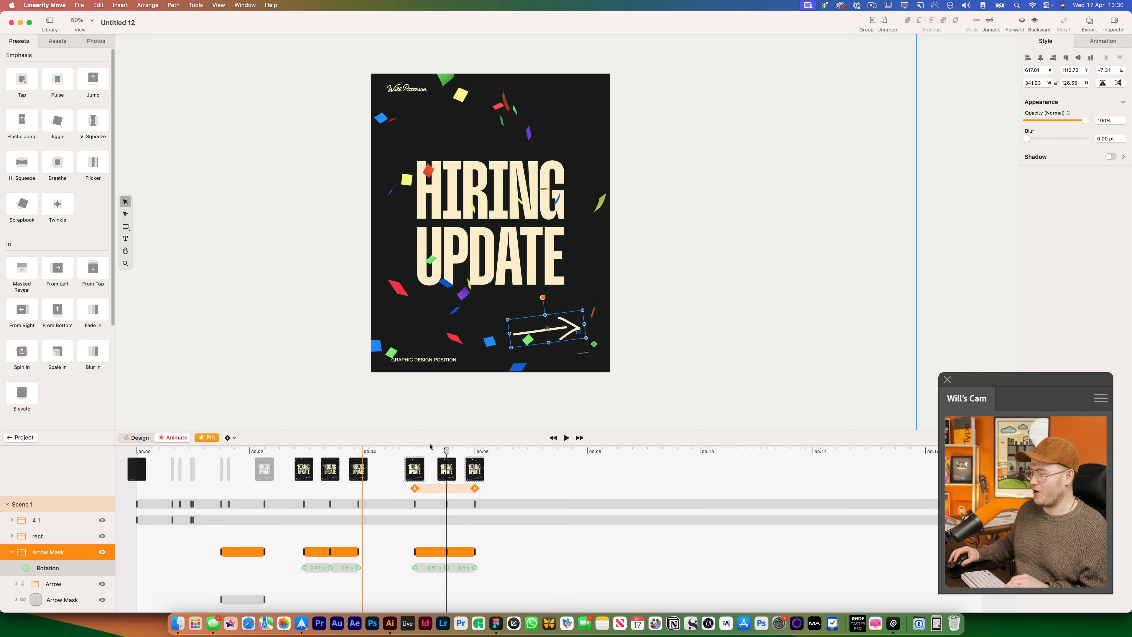
pyautogui.press('space')
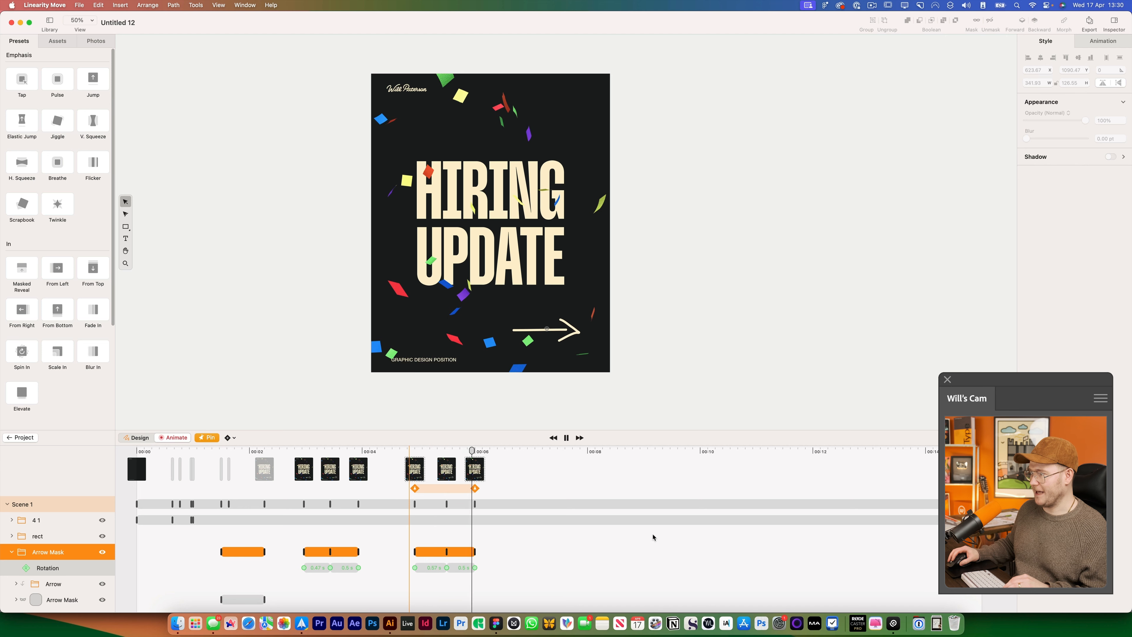
pyautogui.press('space')
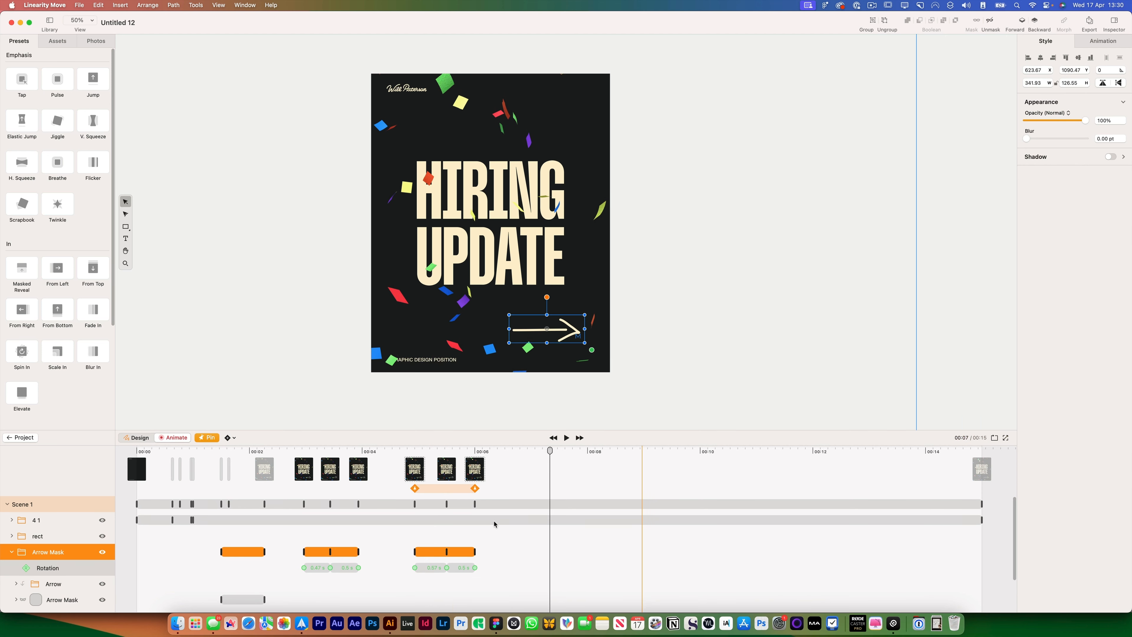
# Fade in the GRAPHIC DESIGN POSITION text and the signature logo from 0% opacity between about 1.9 s and 3.8 s, and play it.
pyautogui.moveTo(172, 453); pyautogui.dragTo(98, 451)
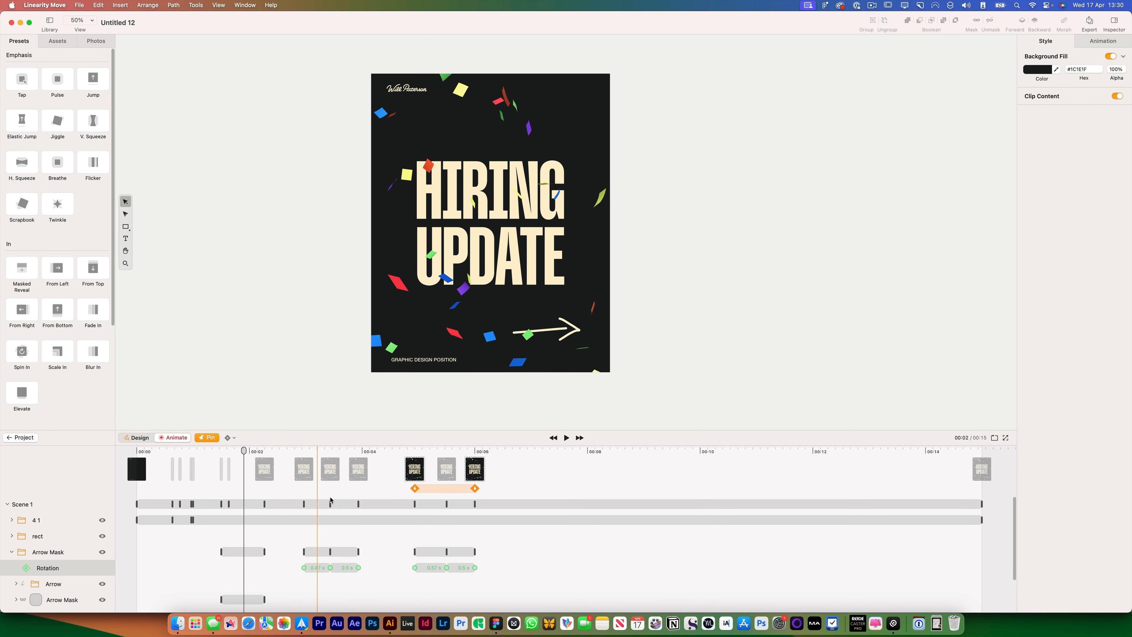
pyautogui.moveTo(437, 489); pyautogui.dragTo(264, 495)
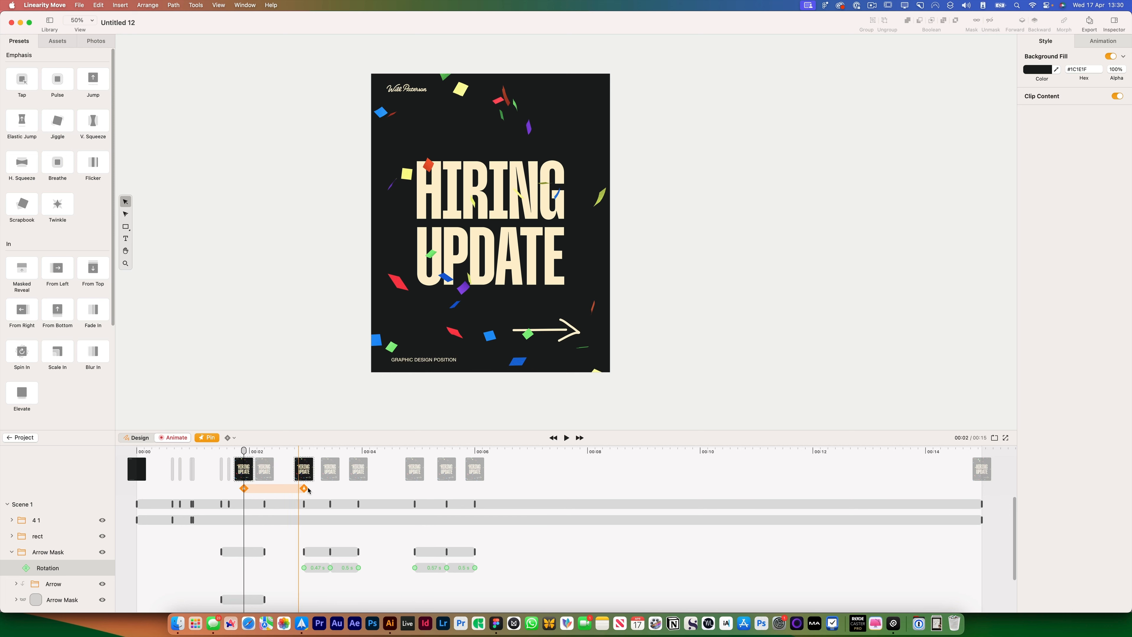
pyautogui.moveTo(305, 489); pyautogui.dragTo(330, 489)
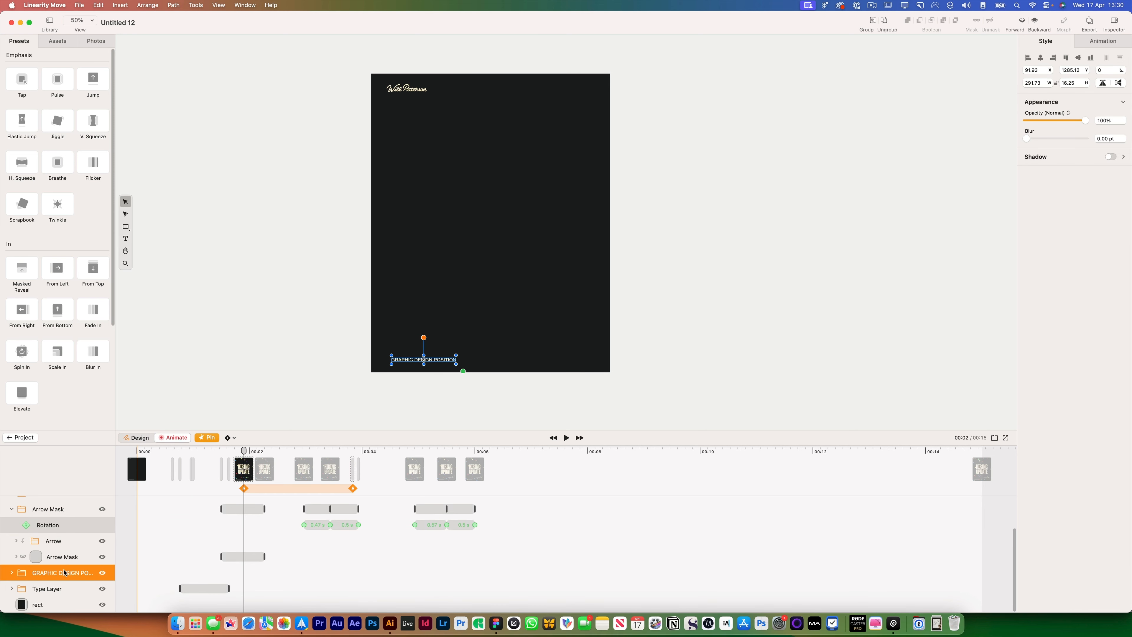
pyautogui.scroll(2, 65, 567)
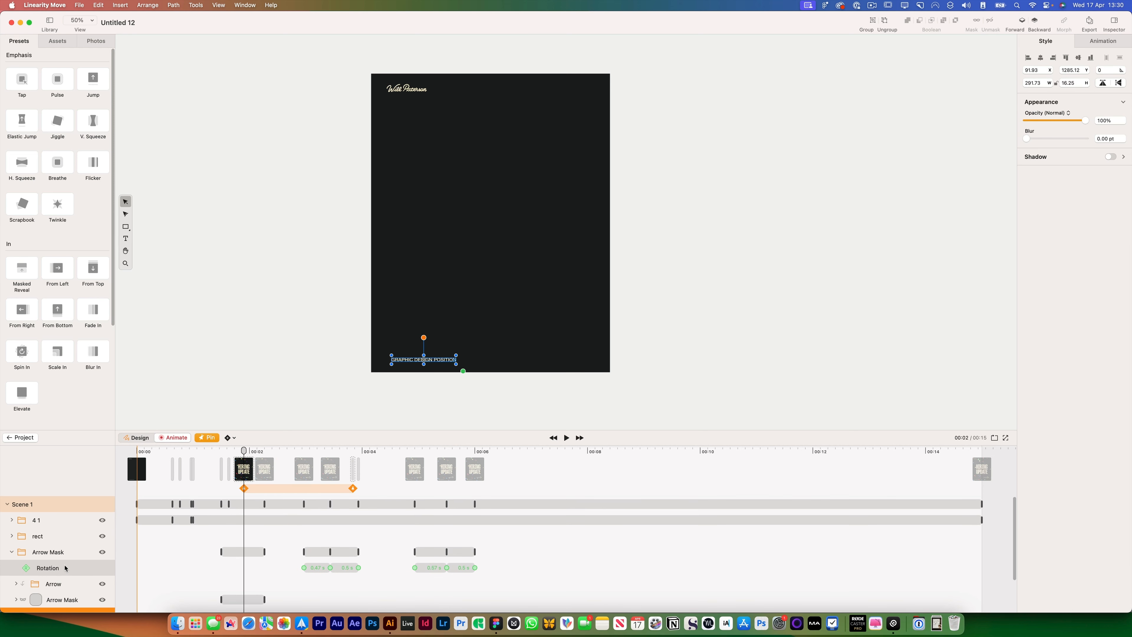
pyautogui.keyDown('shift'); pyautogui.click(404, 90); pyautogui.keyUp('shift')
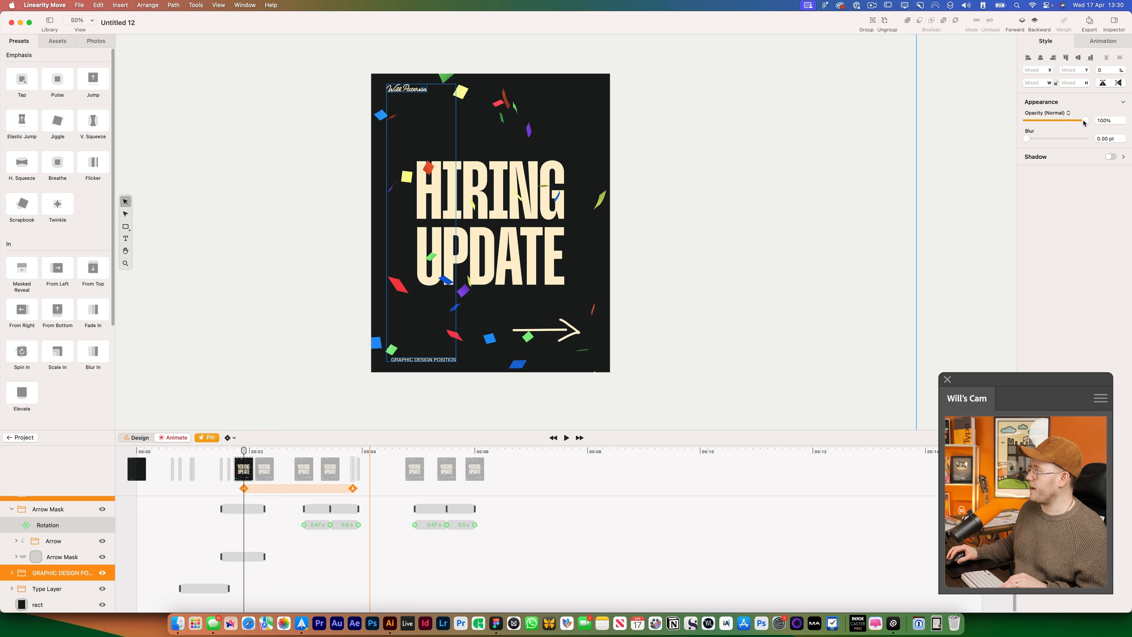
pyautogui.moveTo(1084, 123); pyautogui.dragTo(1026, 121)
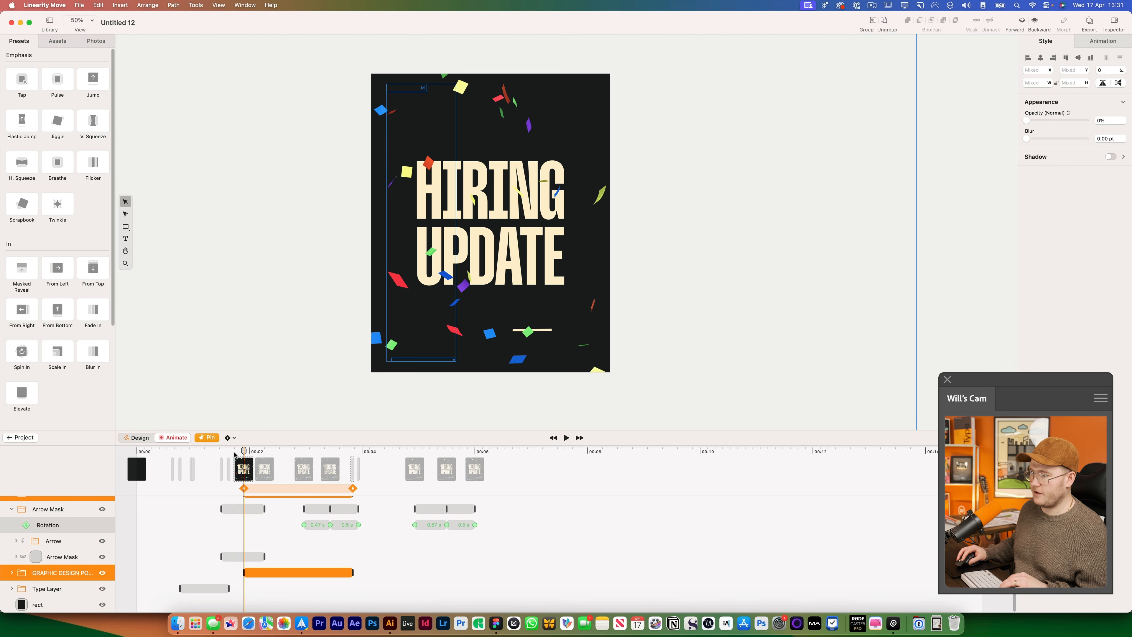
pyautogui.press('space')
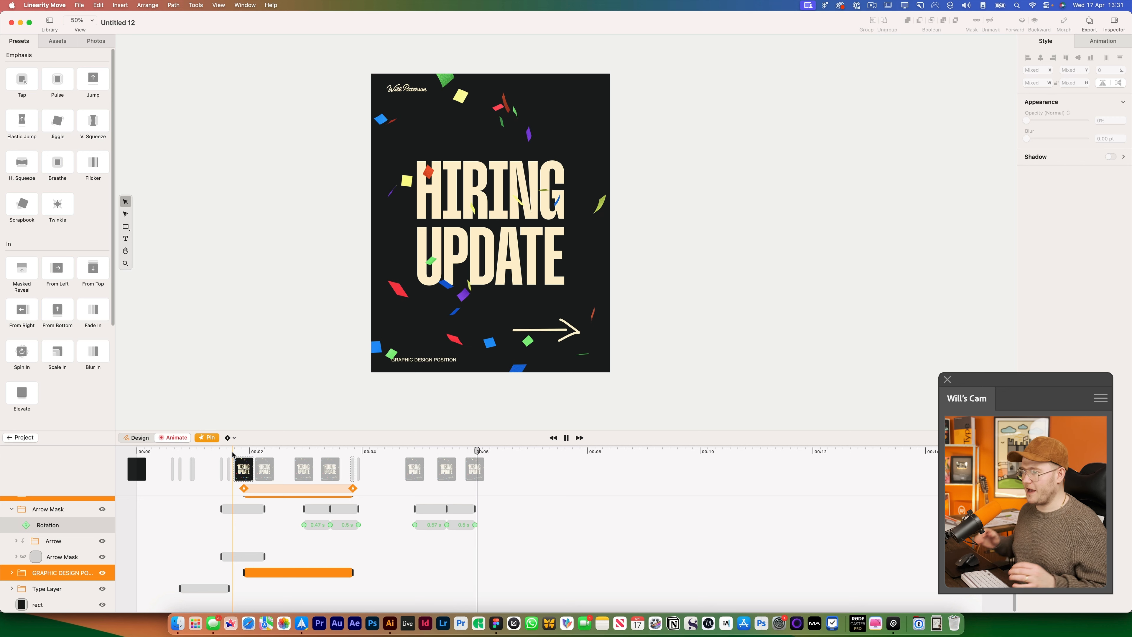
# Shorten the GRAPHIC DESIGN POSITION fade-in to end at about 3 s and play it.
pyautogui.moveTo(241, 454)
pyautogui.mouseDown()
pyautogui.moveTo(322, 452)
pyautogui.moveTo(250, 451)
pyautogui.mouseUp()
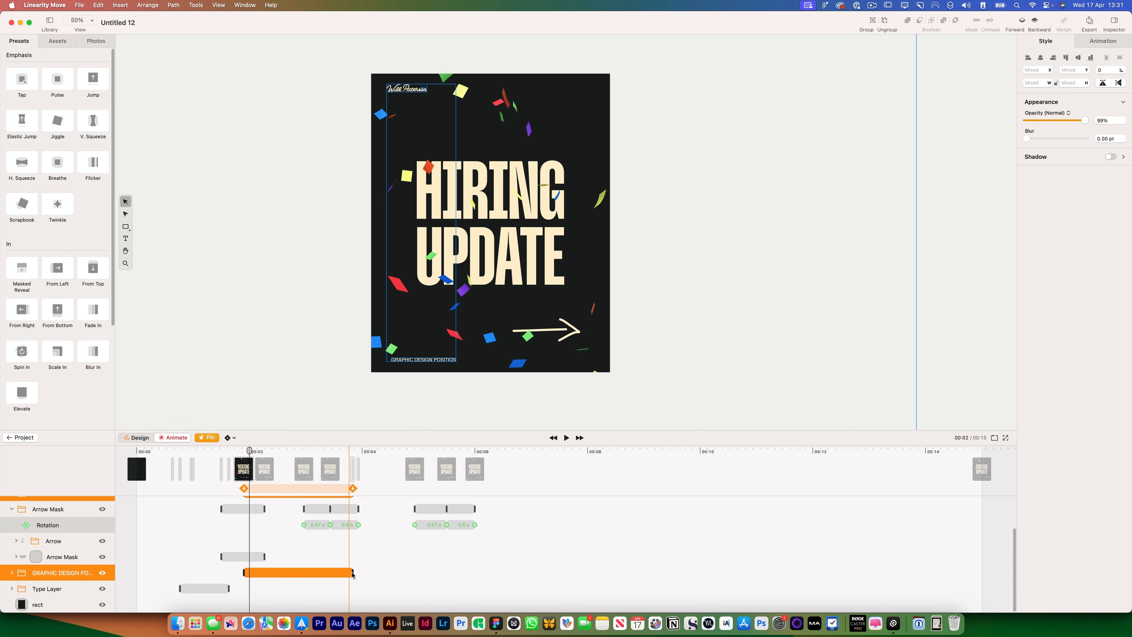
pyautogui.moveTo(318, 574); pyautogui.dragTo(306, 574)
pyautogui.moveTo(323, 574); pyautogui.dragTo(88, 443)
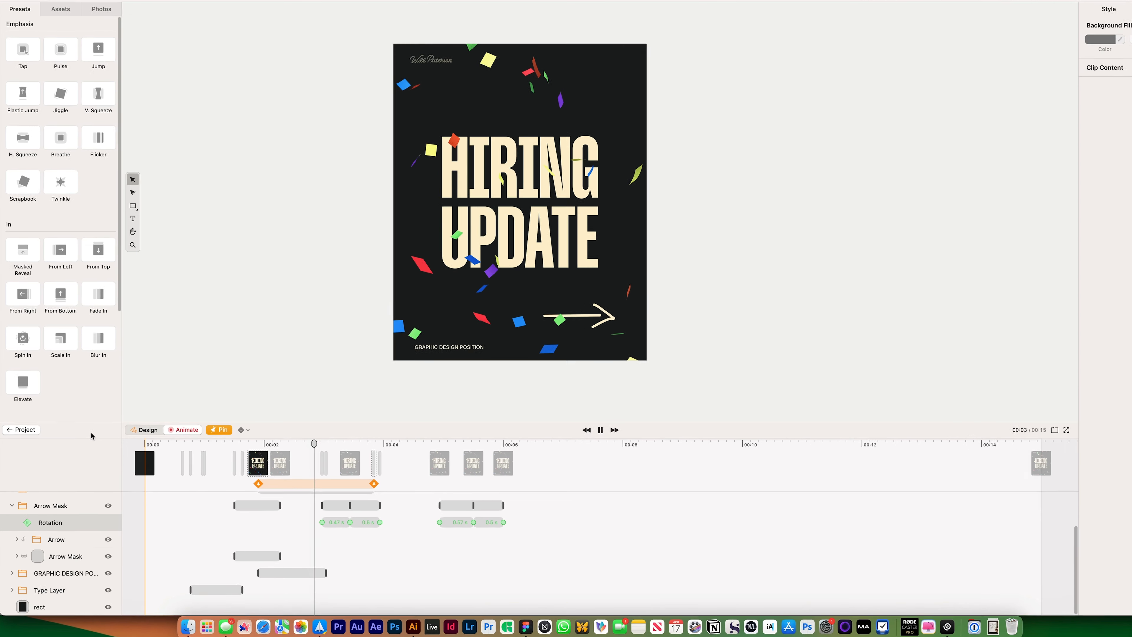
# Try moving the GRAPHIC DESIGN POSITION fade-in to start at about 0.3 s, play it, and undo the move.
pyautogui.moveTo(200, 574); pyautogui.dragTo(162, 573)
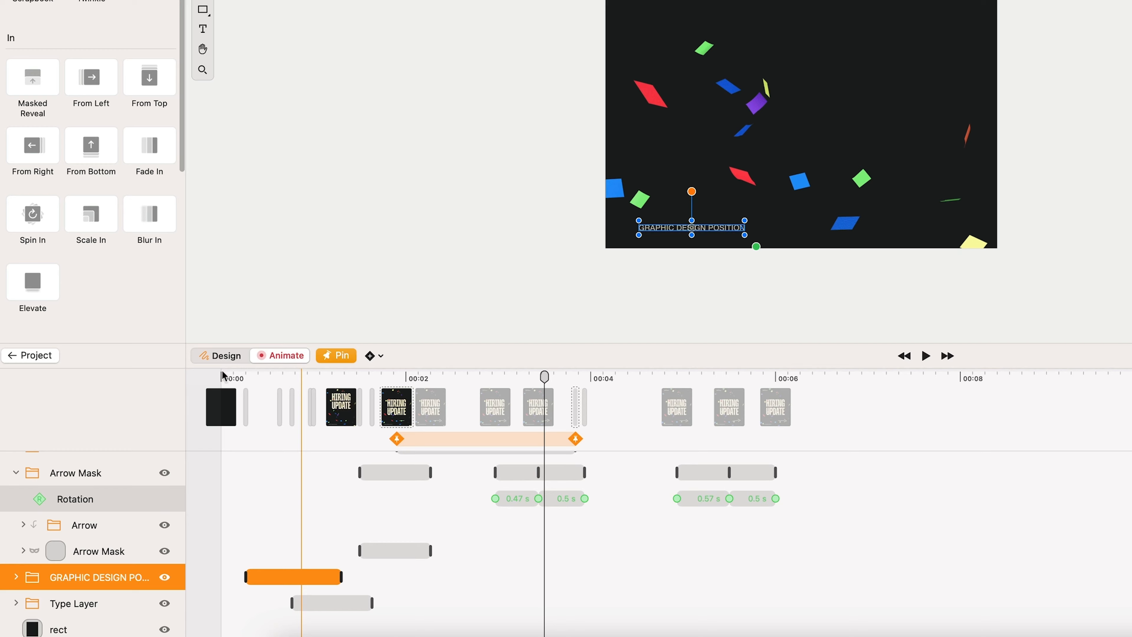
pyautogui.click(223, 377)
pyautogui.press('space')
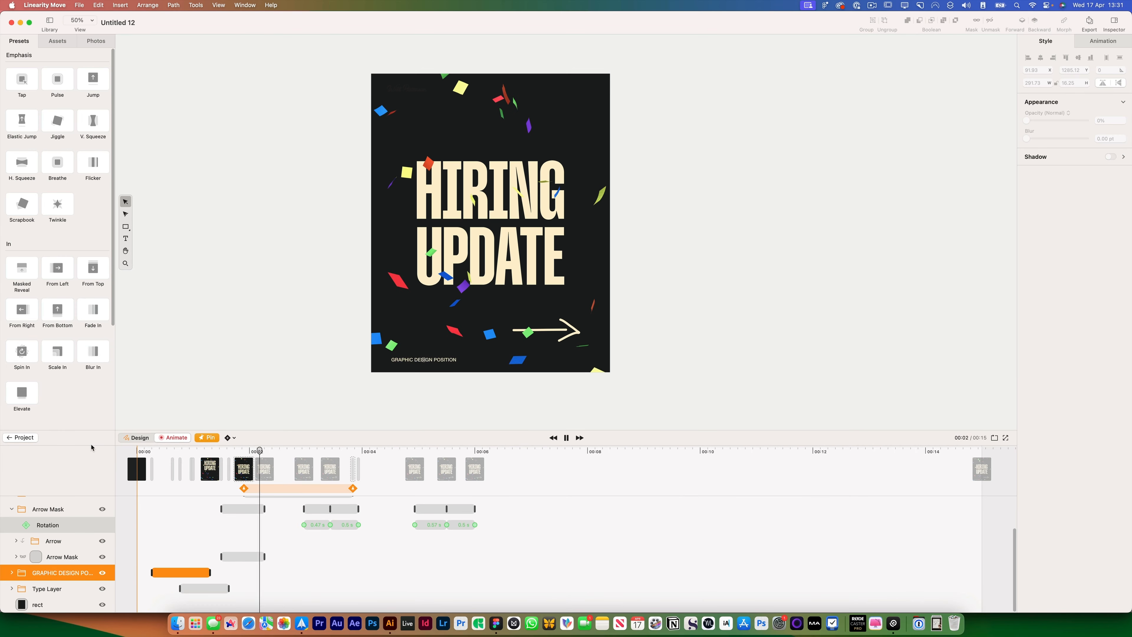
pyautogui.press('space')
pyautogui.press('super+z')
pyautogui.press('super+z')
# Lock the confetti layer 4 1.
pyautogui.scroll(3, 264, 564)
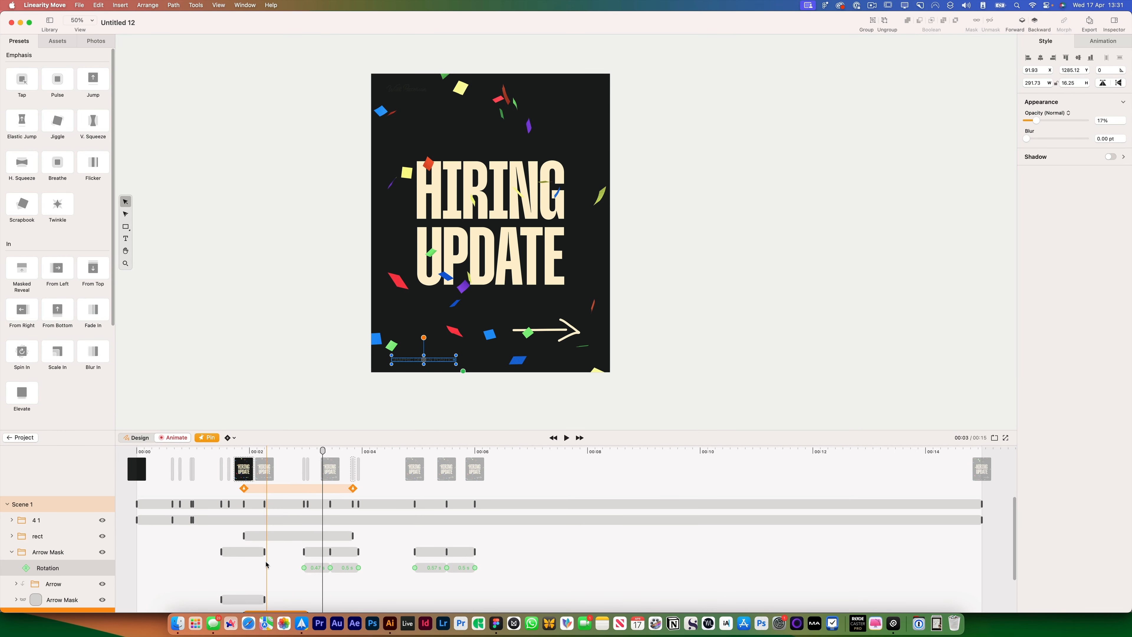
pyautogui.click(67, 520)
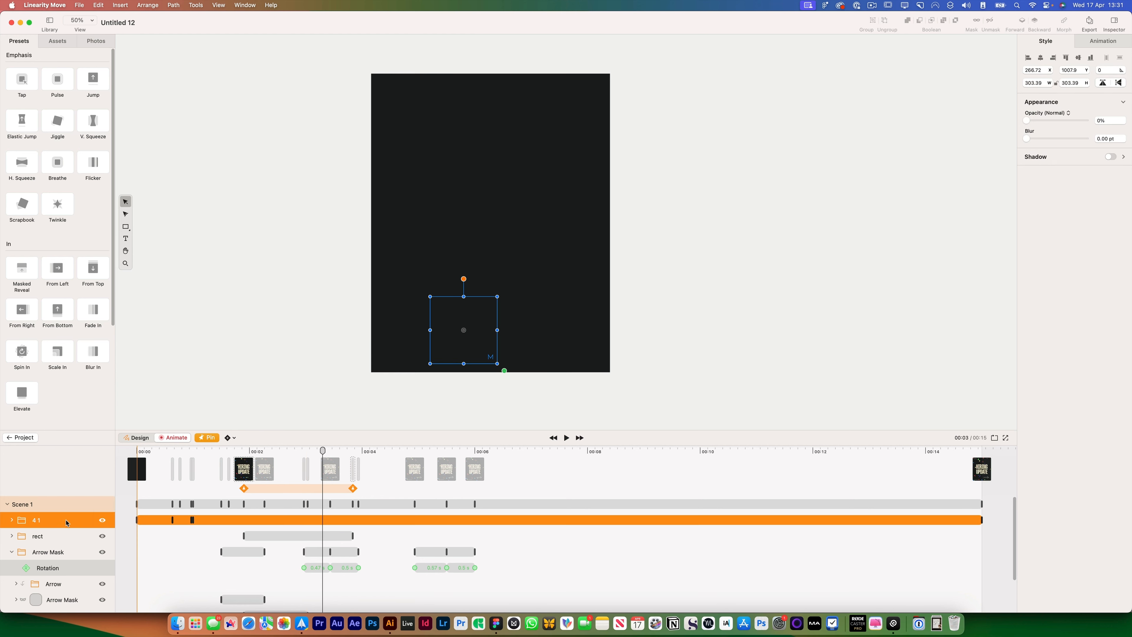
pyautogui.rightClick(67, 520)
pyautogui.click(93, 578)
# Shorten the signature logo's fade-in to end at about 3 s and shift it earlier together with the GRAPHIC DESIGN POSITION fade-in.
pyautogui.click(405, 122)
pyautogui.click(248, 466)
pyautogui.click(298, 536)
pyautogui.click(353, 488)
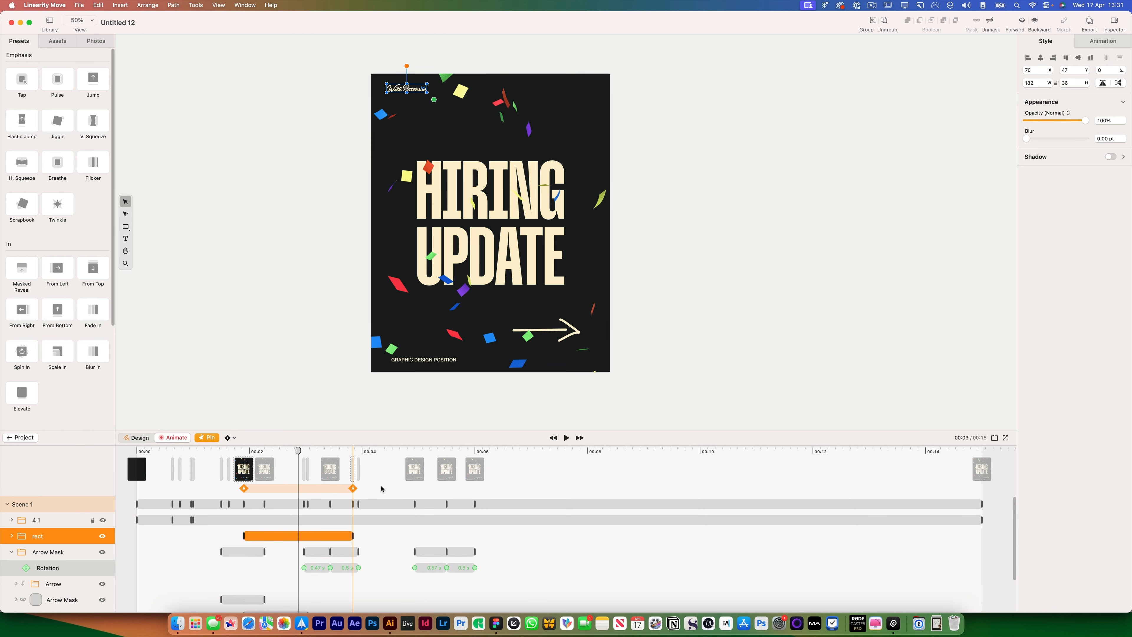
pyautogui.scroll(-3, 339, 544)
pyautogui.keyDown('shift'); pyautogui.click(276, 571); pyautogui.keyUp('shift')
pyautogui.scroll(1, 286, 551)
pyautogui.moveTo(353, 509); pyautogui.dragTo(306, 510)
pyautogui.moveTo(281, 511); pyautogui.dragTo(209, 515)
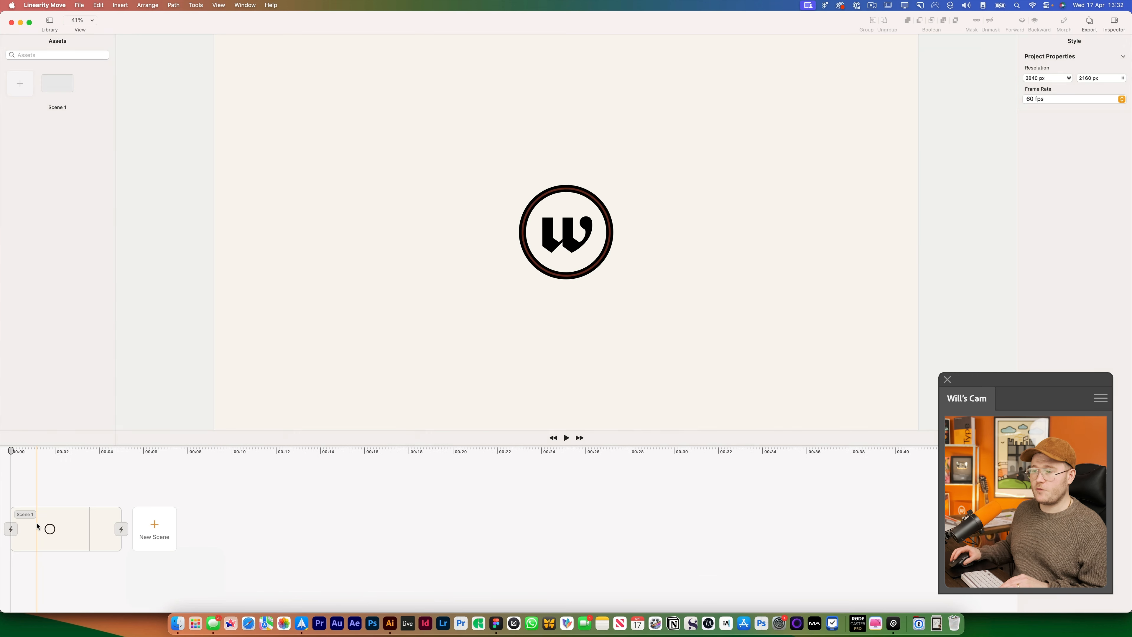
# Open Scene 1 of the logo project and animate the ring path growing from 51 × 51 between 0 s and about 0.4 s, playing it.
pyautogui.doubleClick(49, 528)
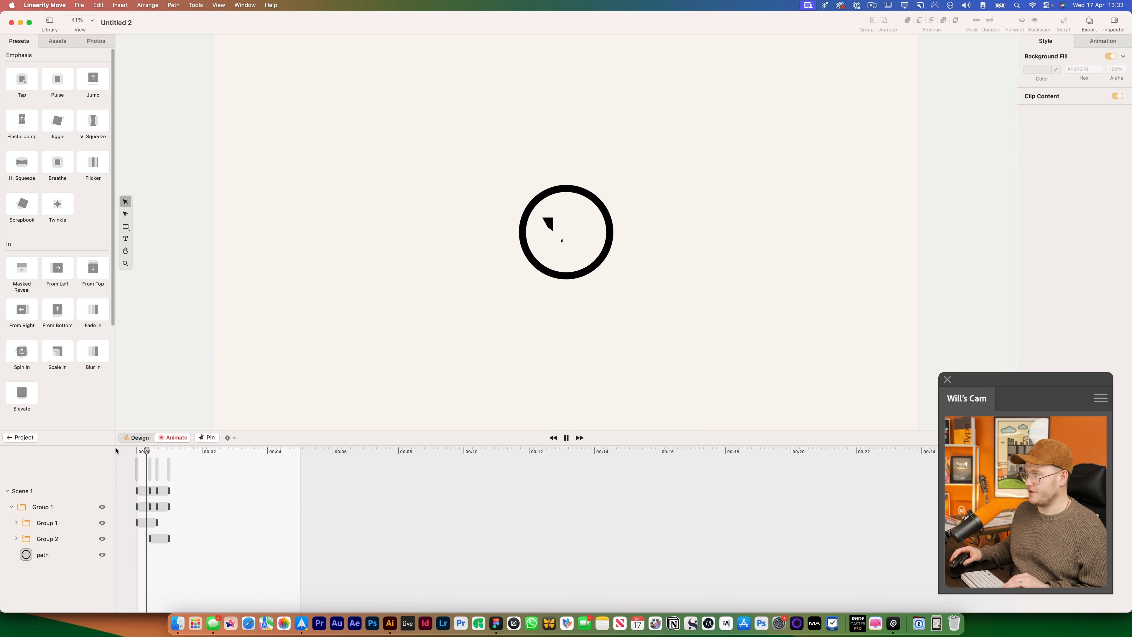
pyautogui.press('space')
pyautogui.click(203, 440)
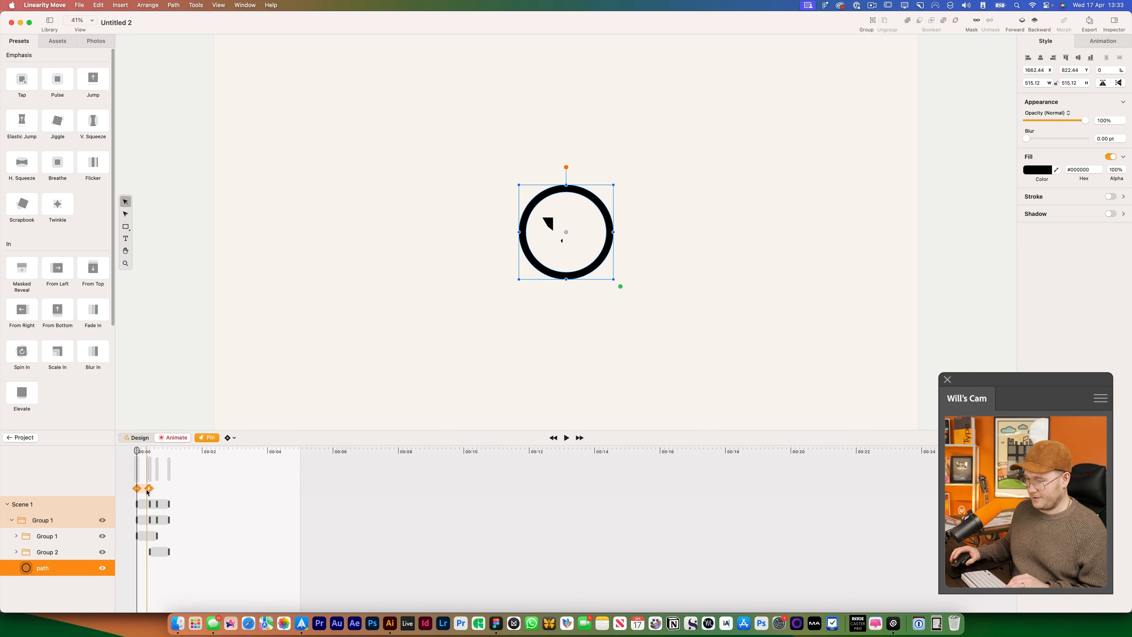
pyautogui.scroll(10, 147, 491)
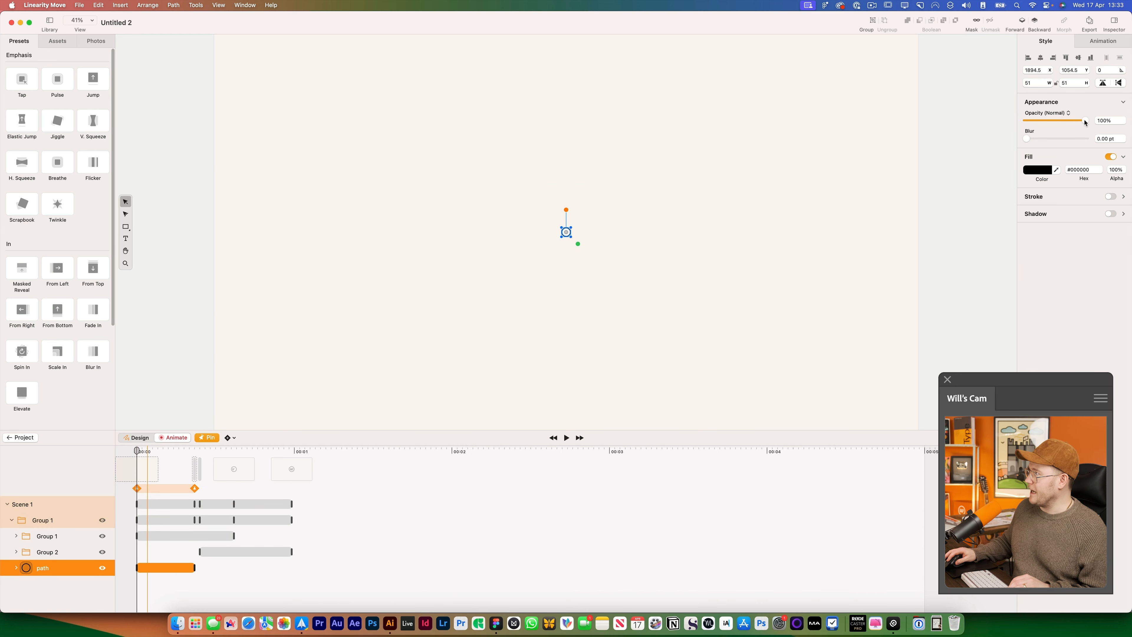
pyautogui.click(412, 510)
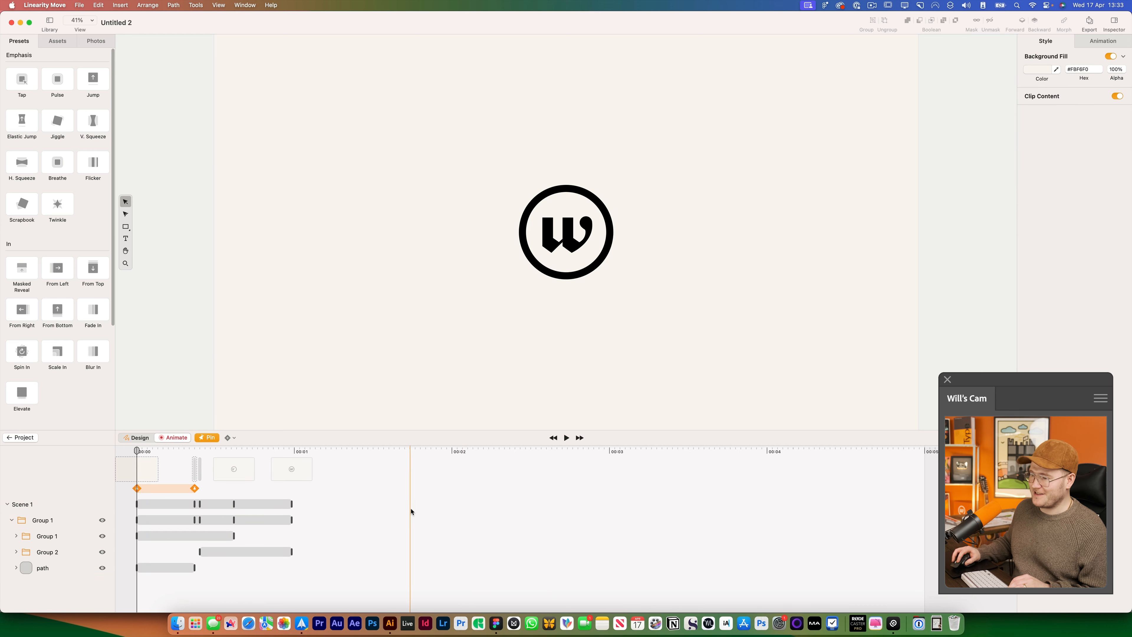
pyautogui.press('space')
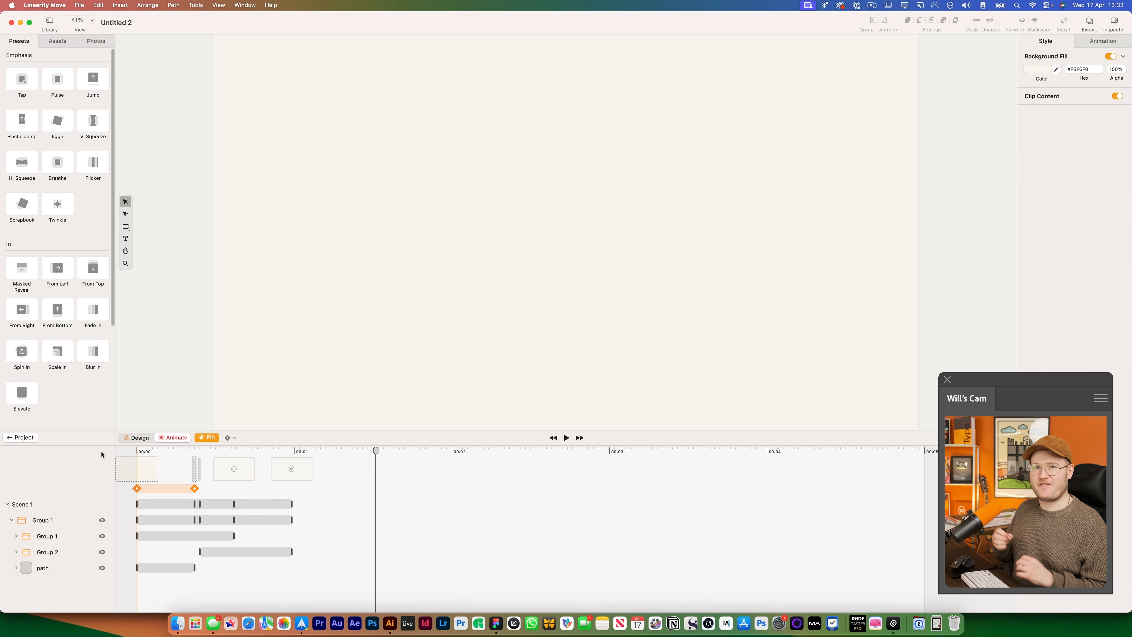